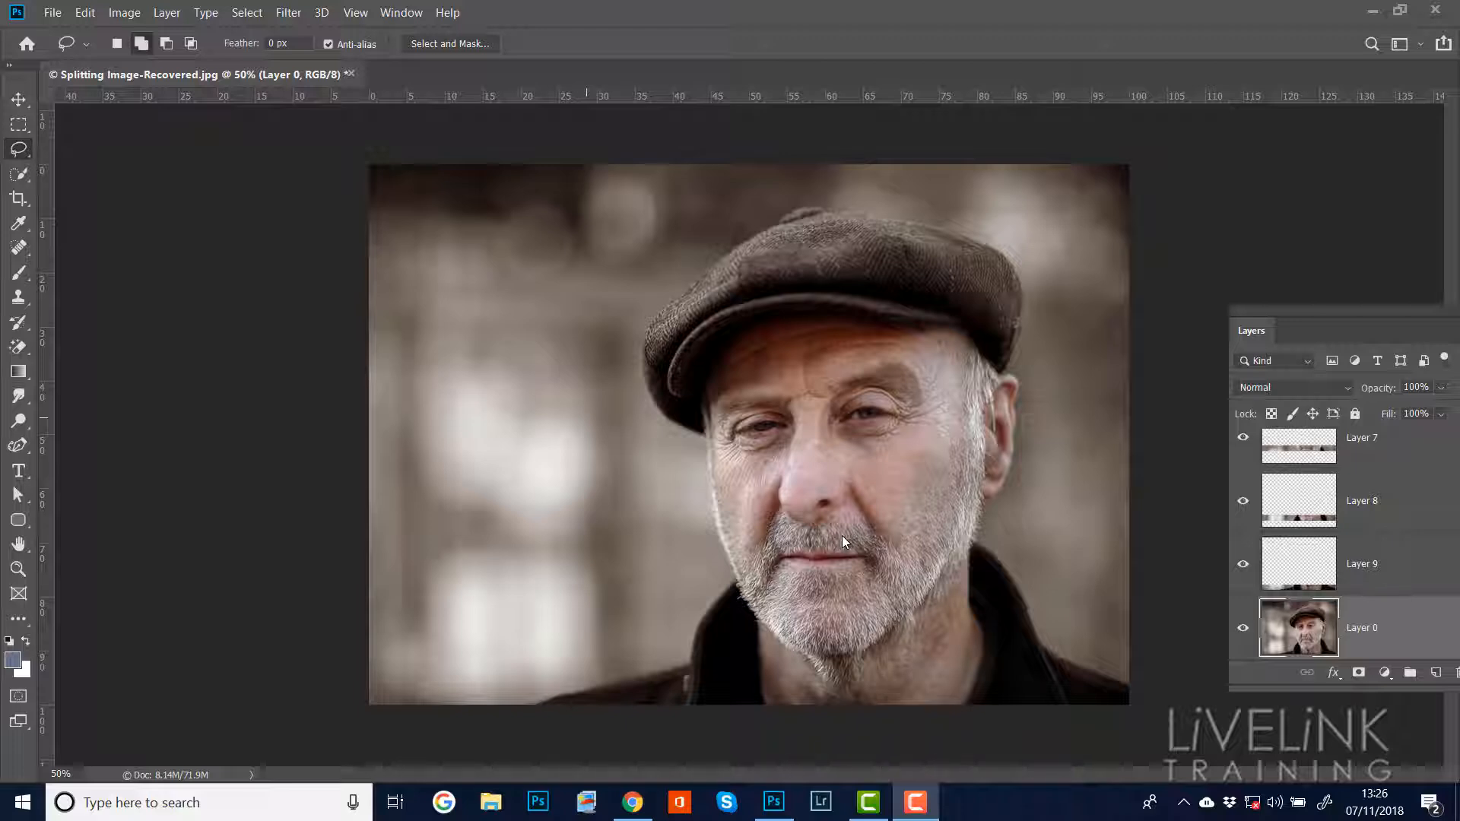
Add a Drop Shadow effect to Layer 1, the uppermost strip of the portrait.
scroll(1277, 564, "up", 5)
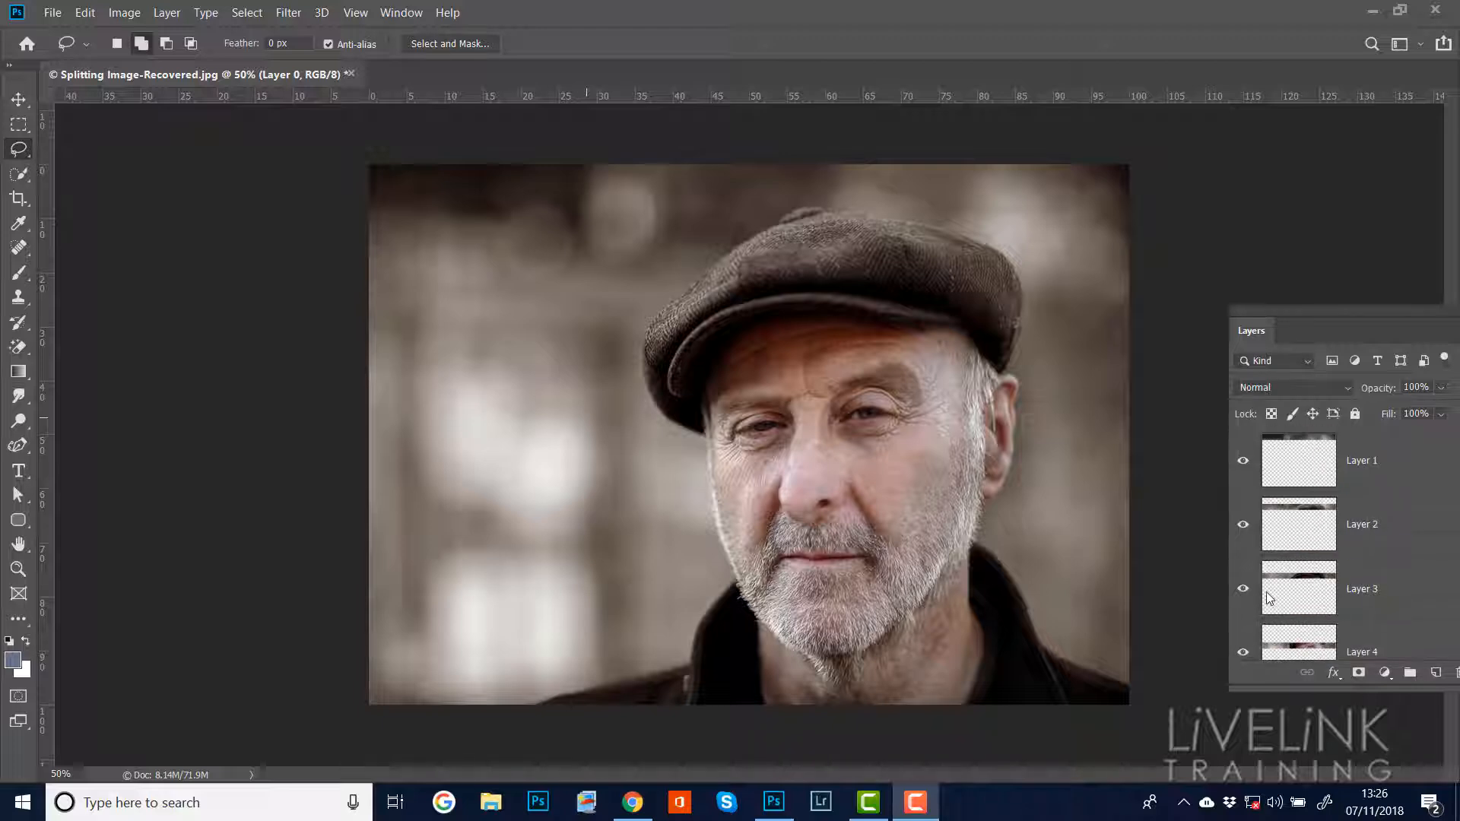
left_click(1362, 460)
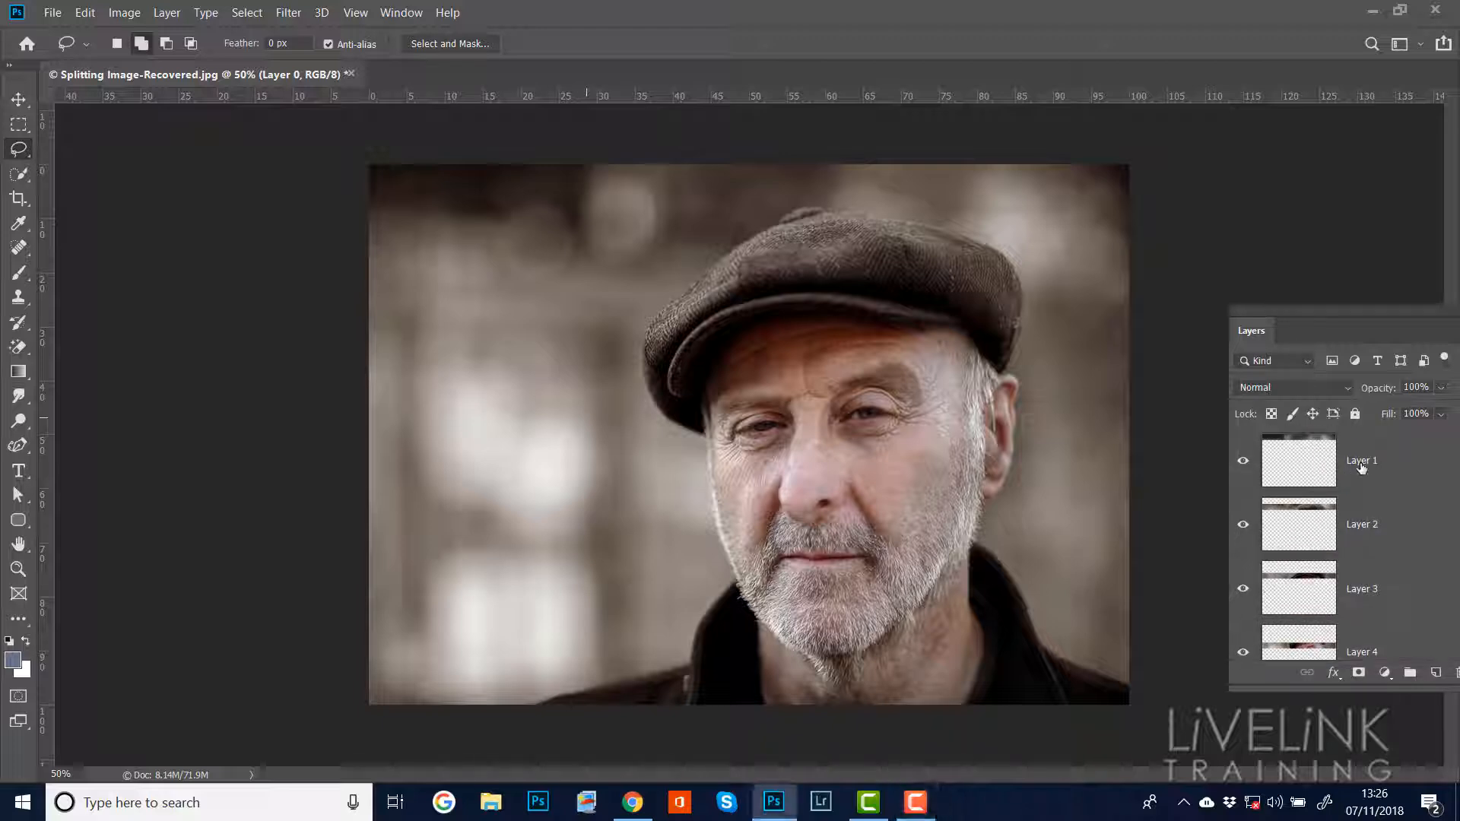
left_click(1404, 473)
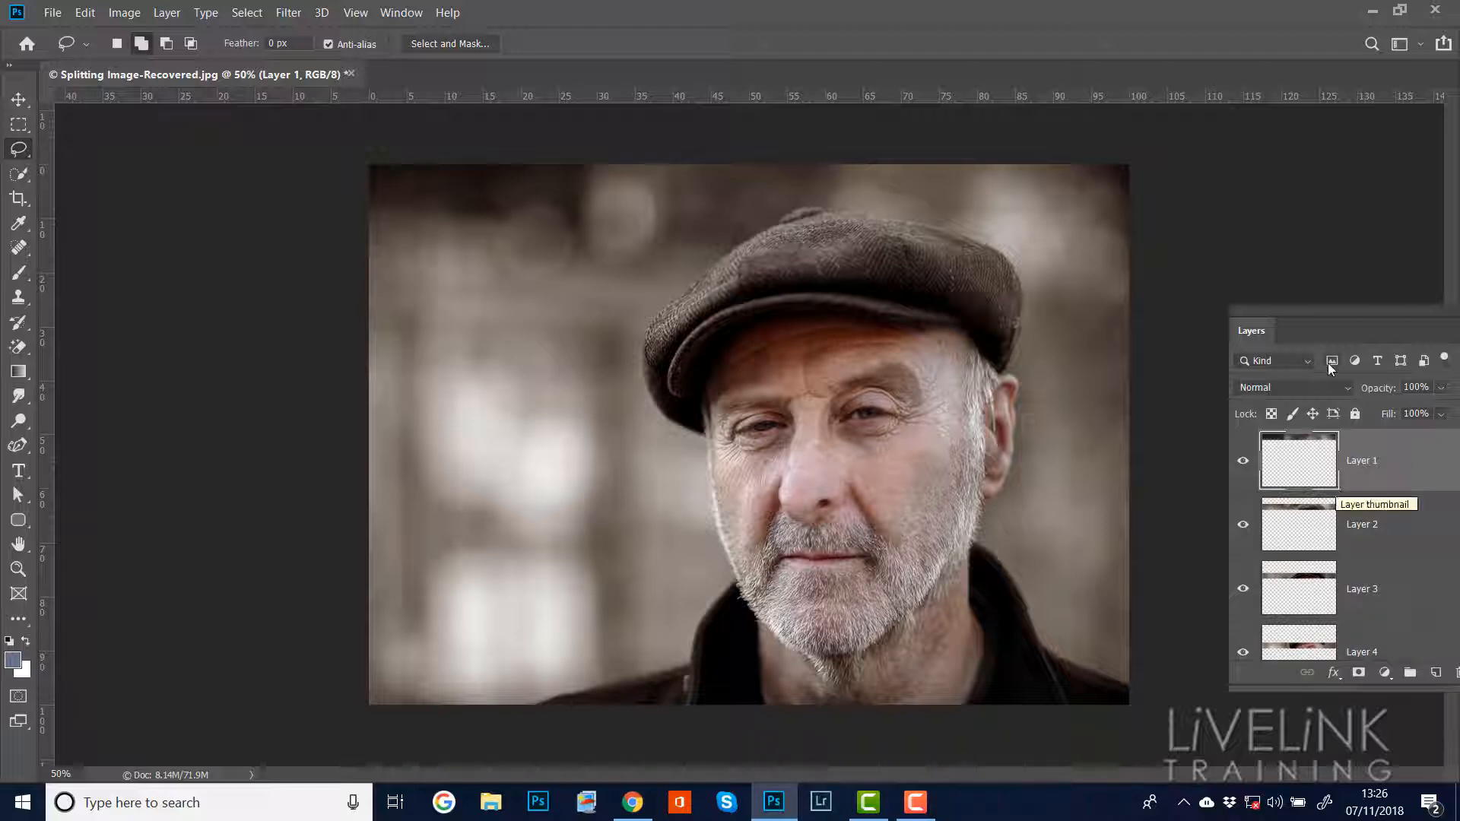
left_click_drag(1233, 328, 1185, 320)
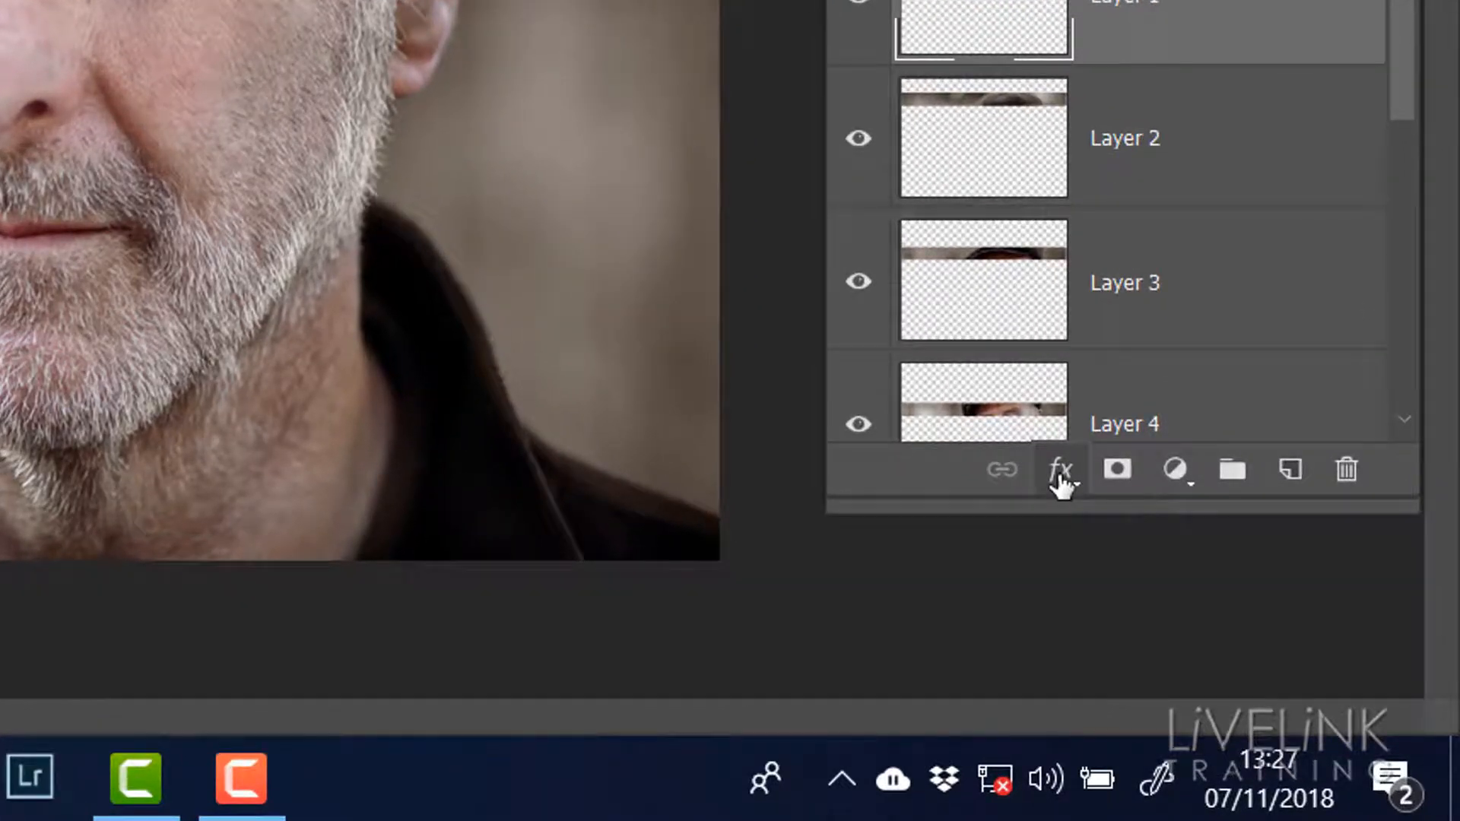
left_click(1059, 475)
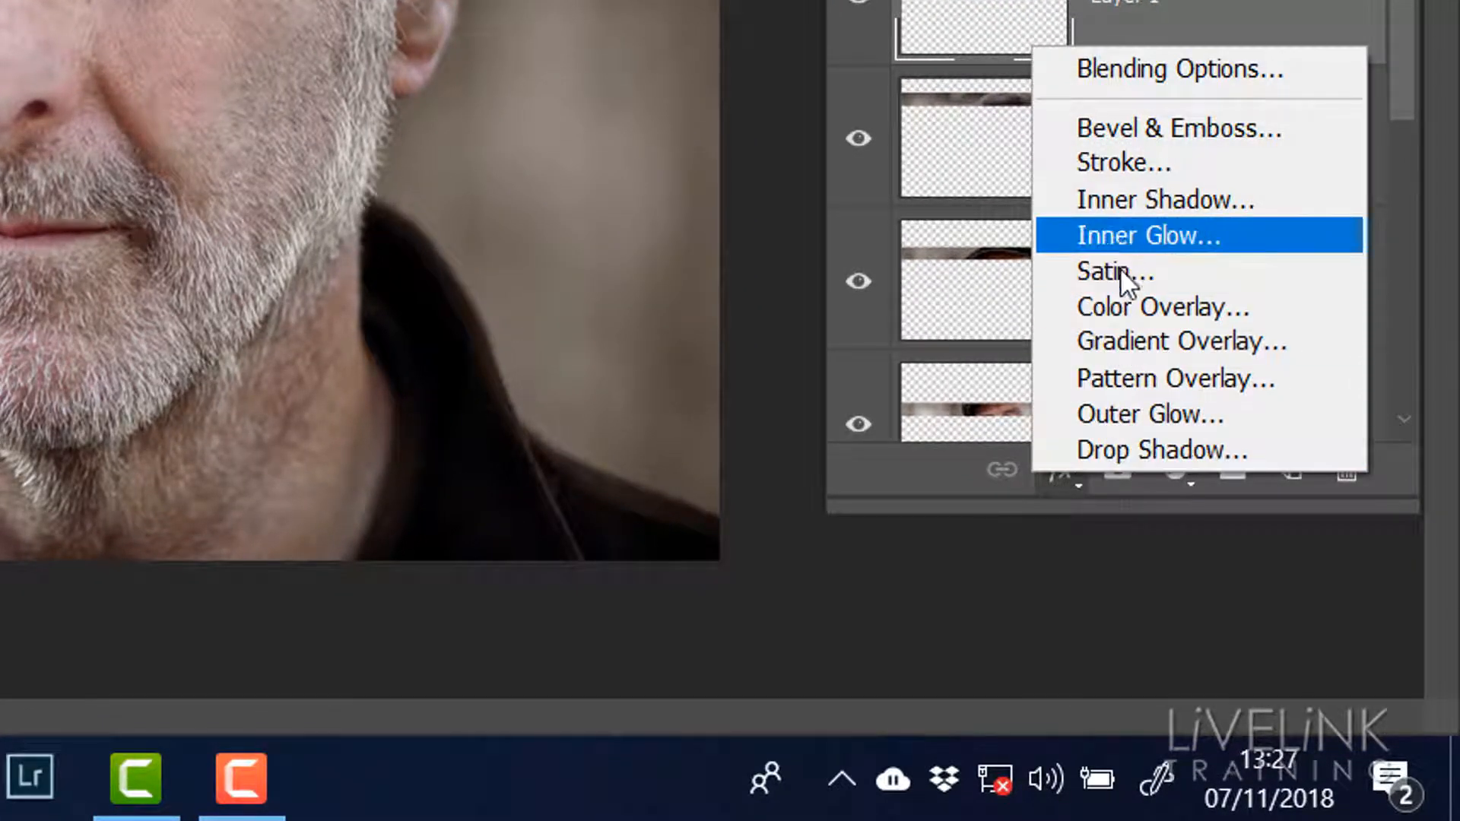
left_click(1128, 451)
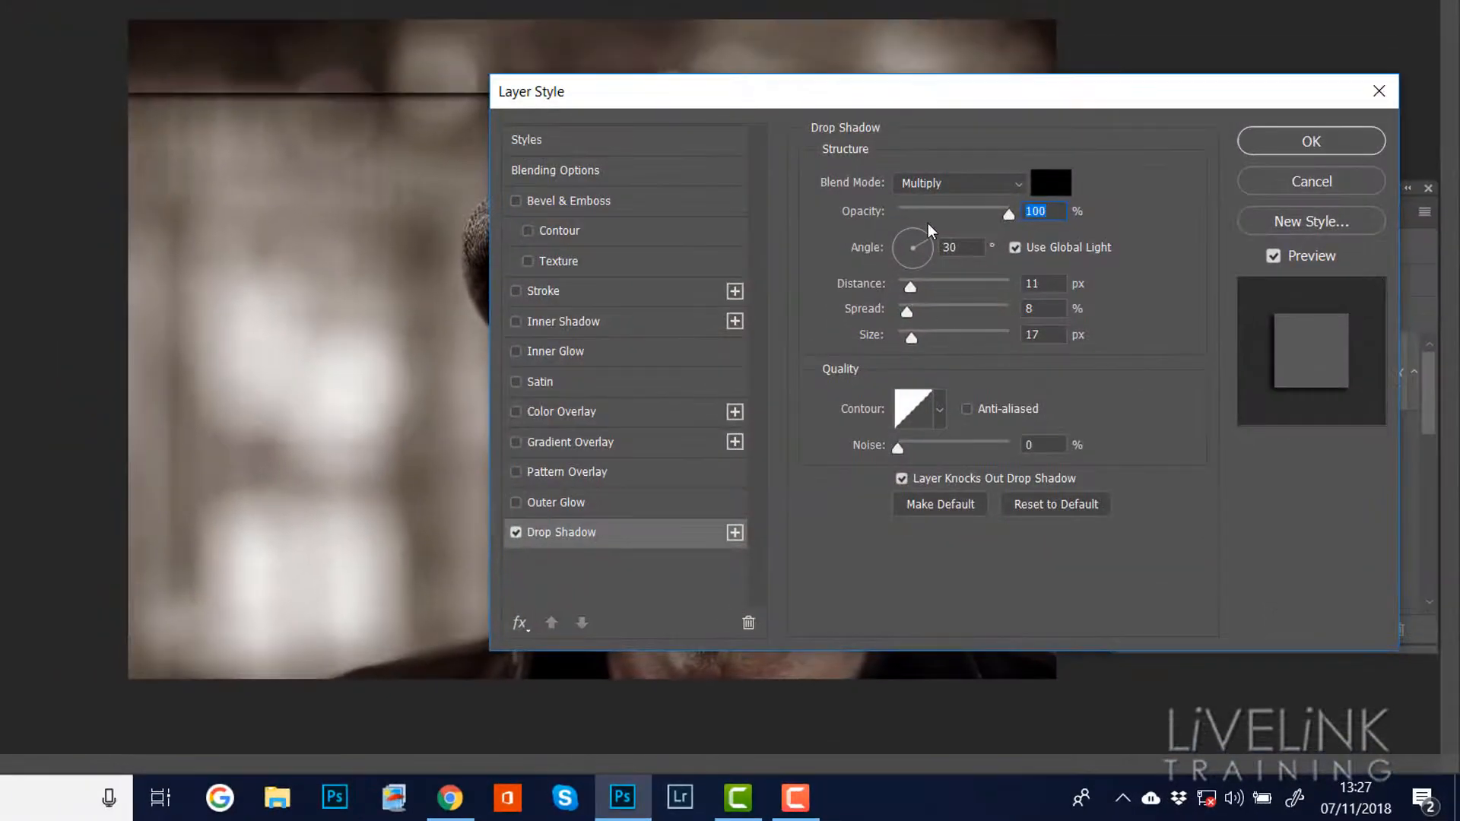
left_click_drag(945, 92, 878, 167)
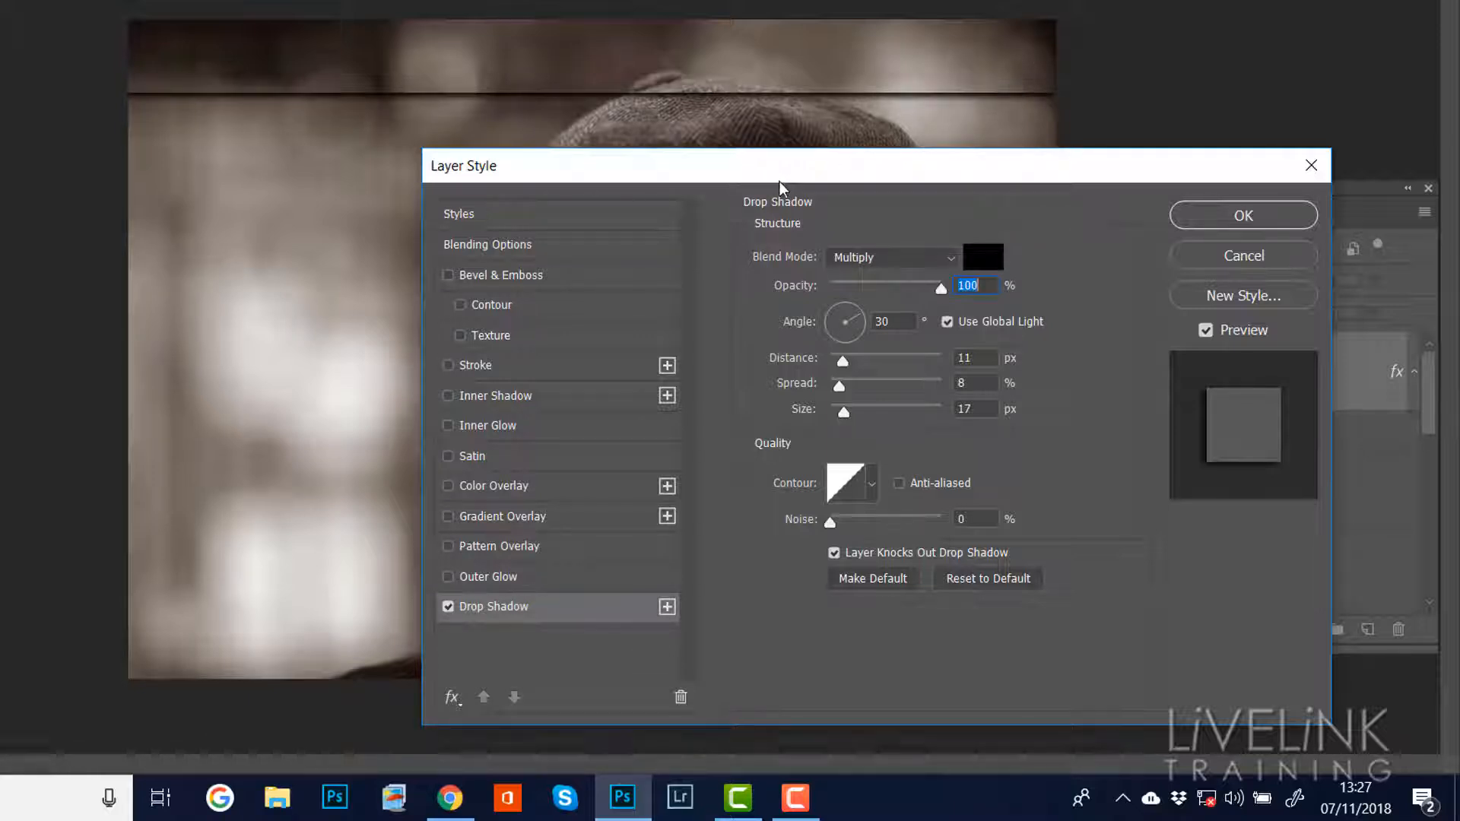
Enable Bevel & Emboss for Layer 1 and add a stroke in near-white, fbfbf9.
left_click(567, 278)
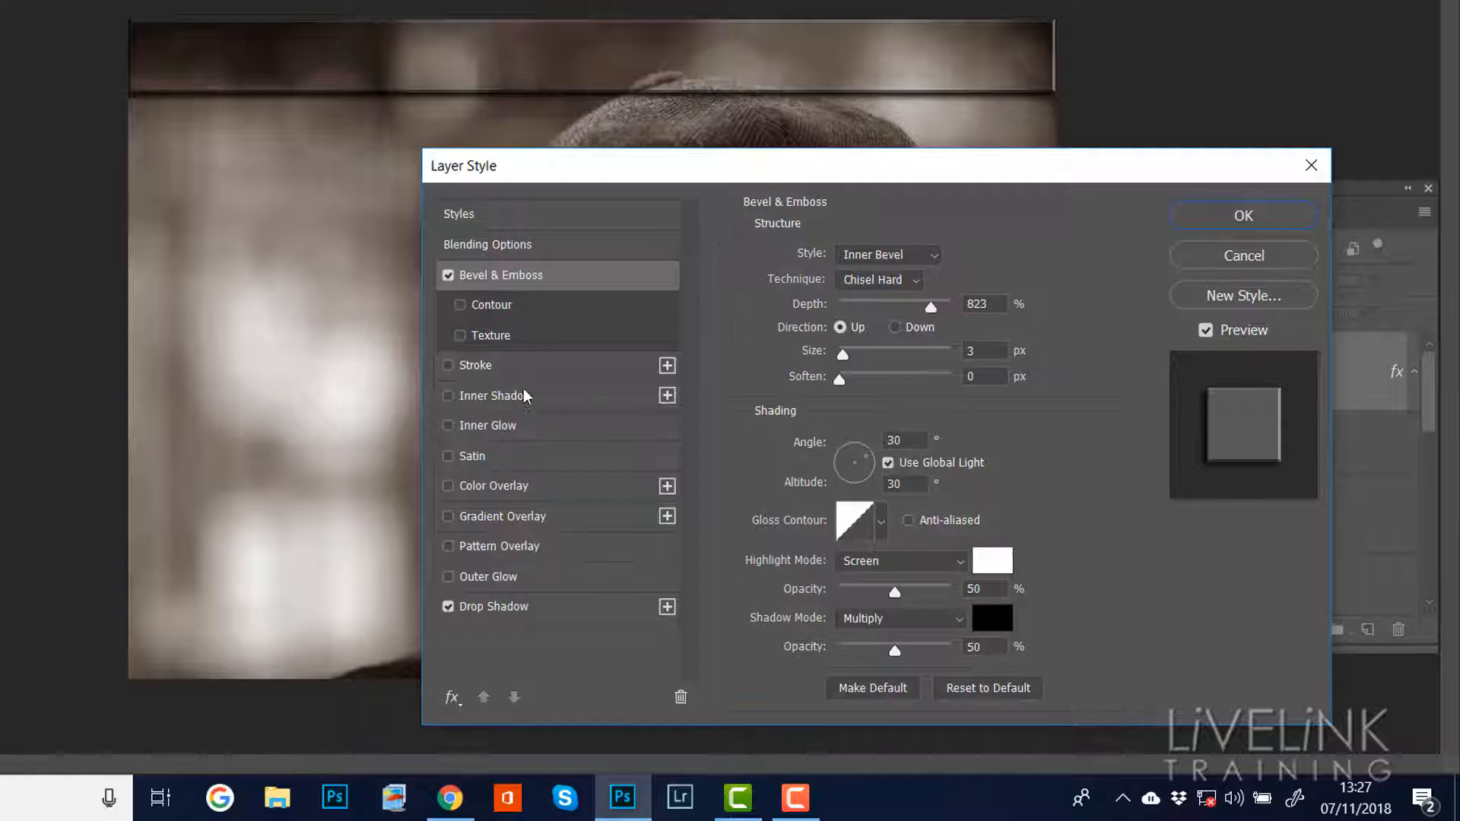
left_click(534, 369)
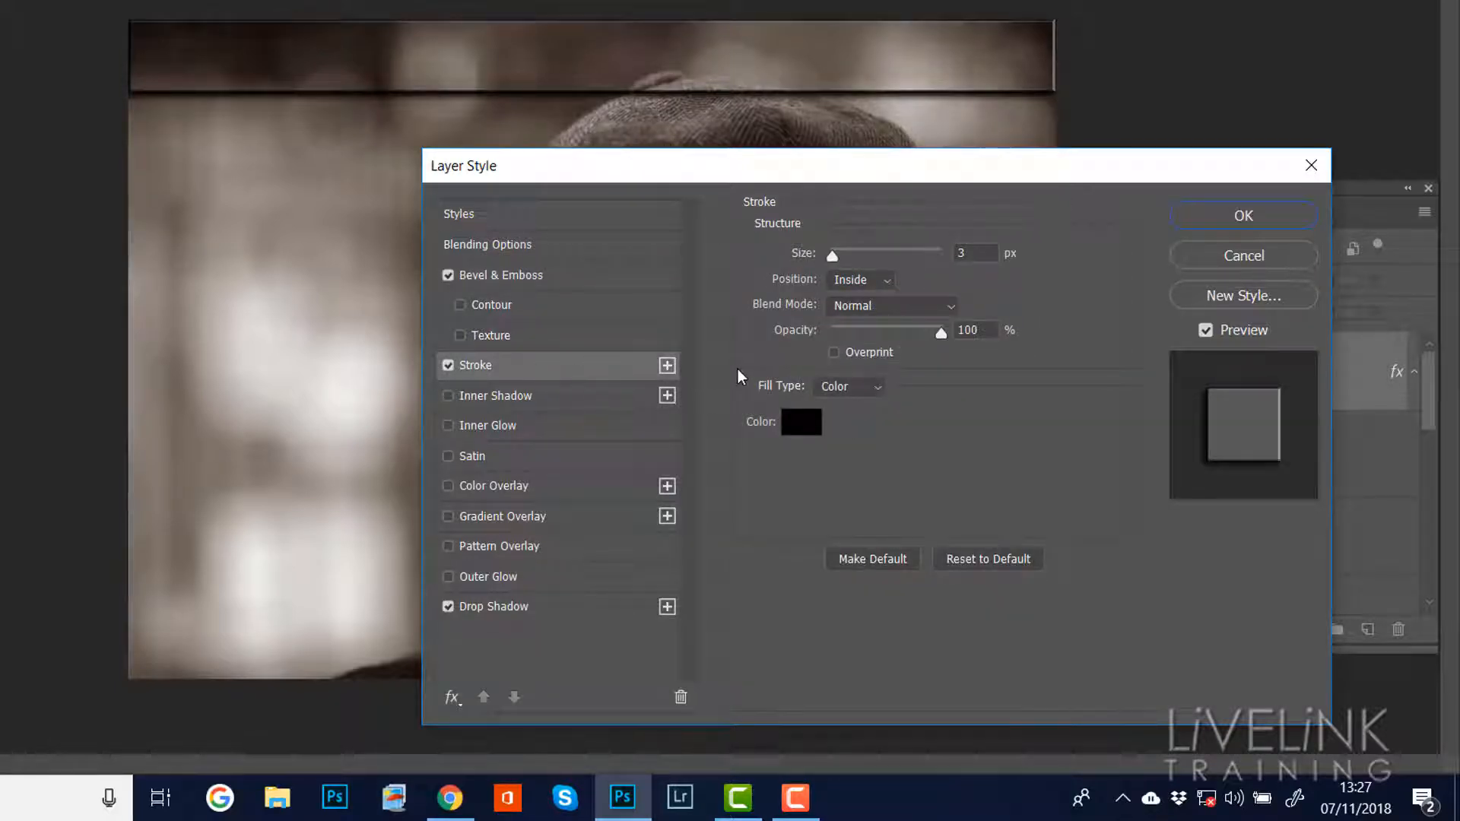
left_click(800, 424)
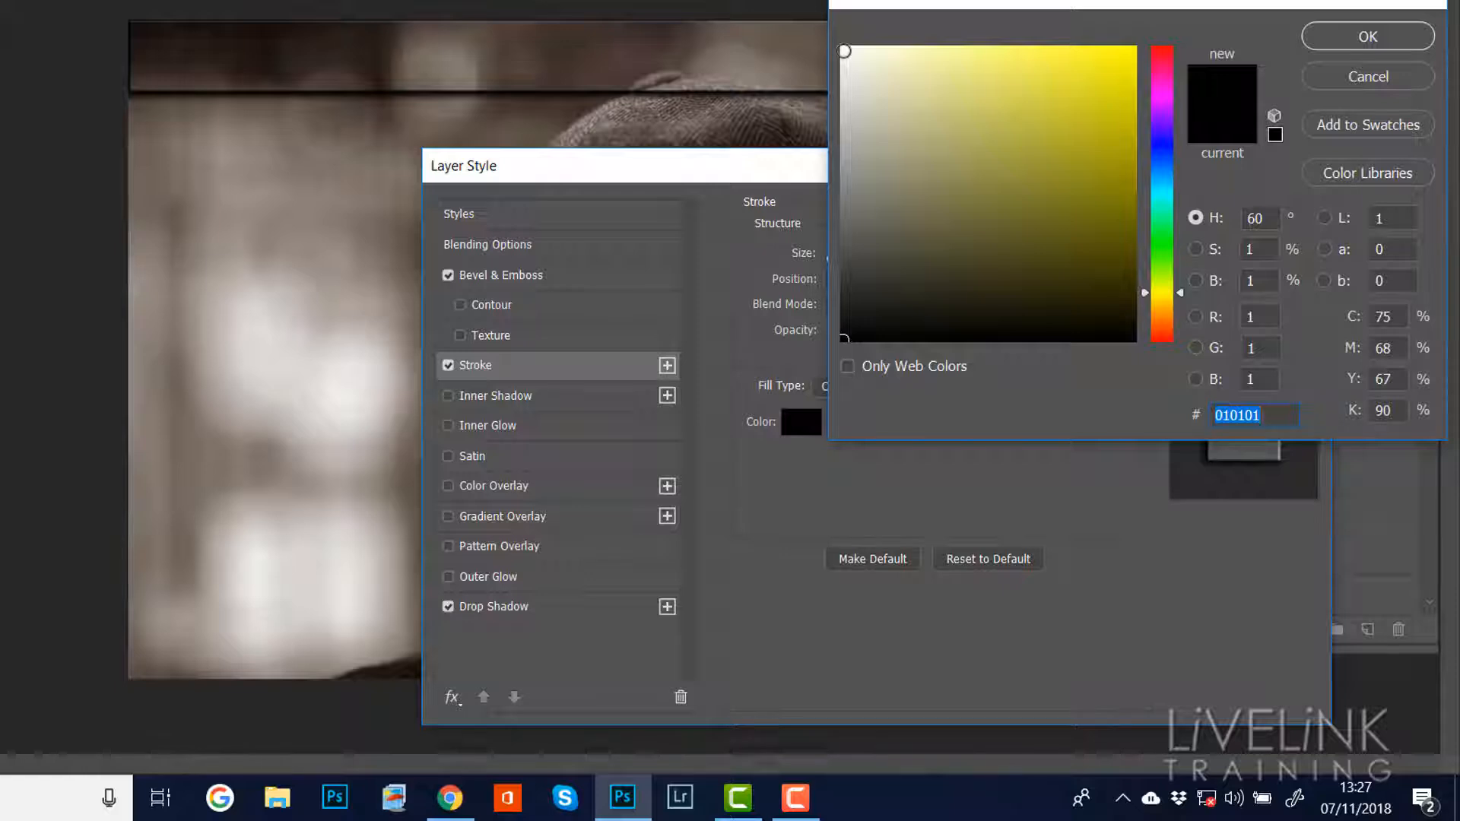
left_click(844, 52)
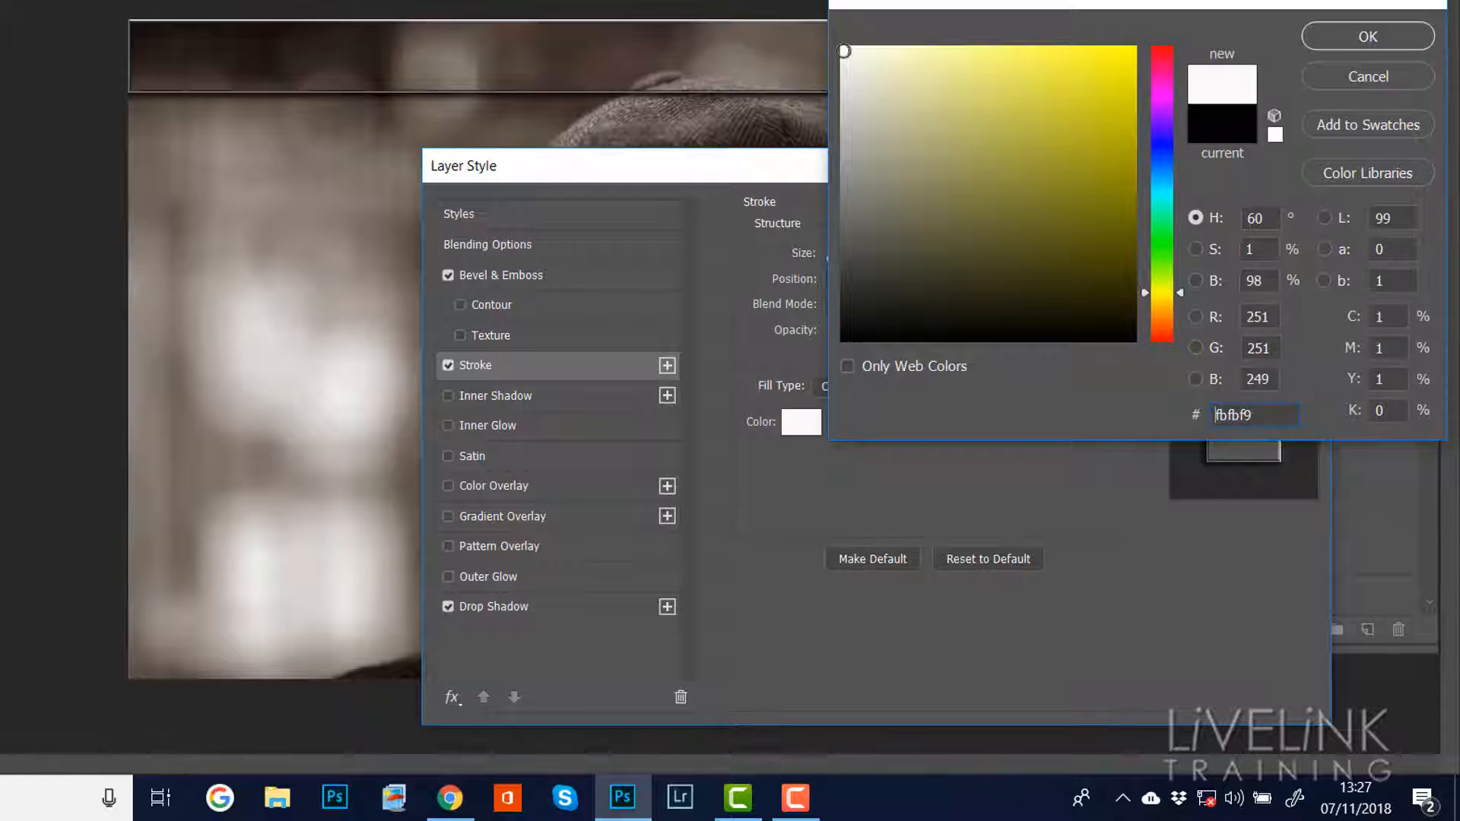
left_click(1367, 36)
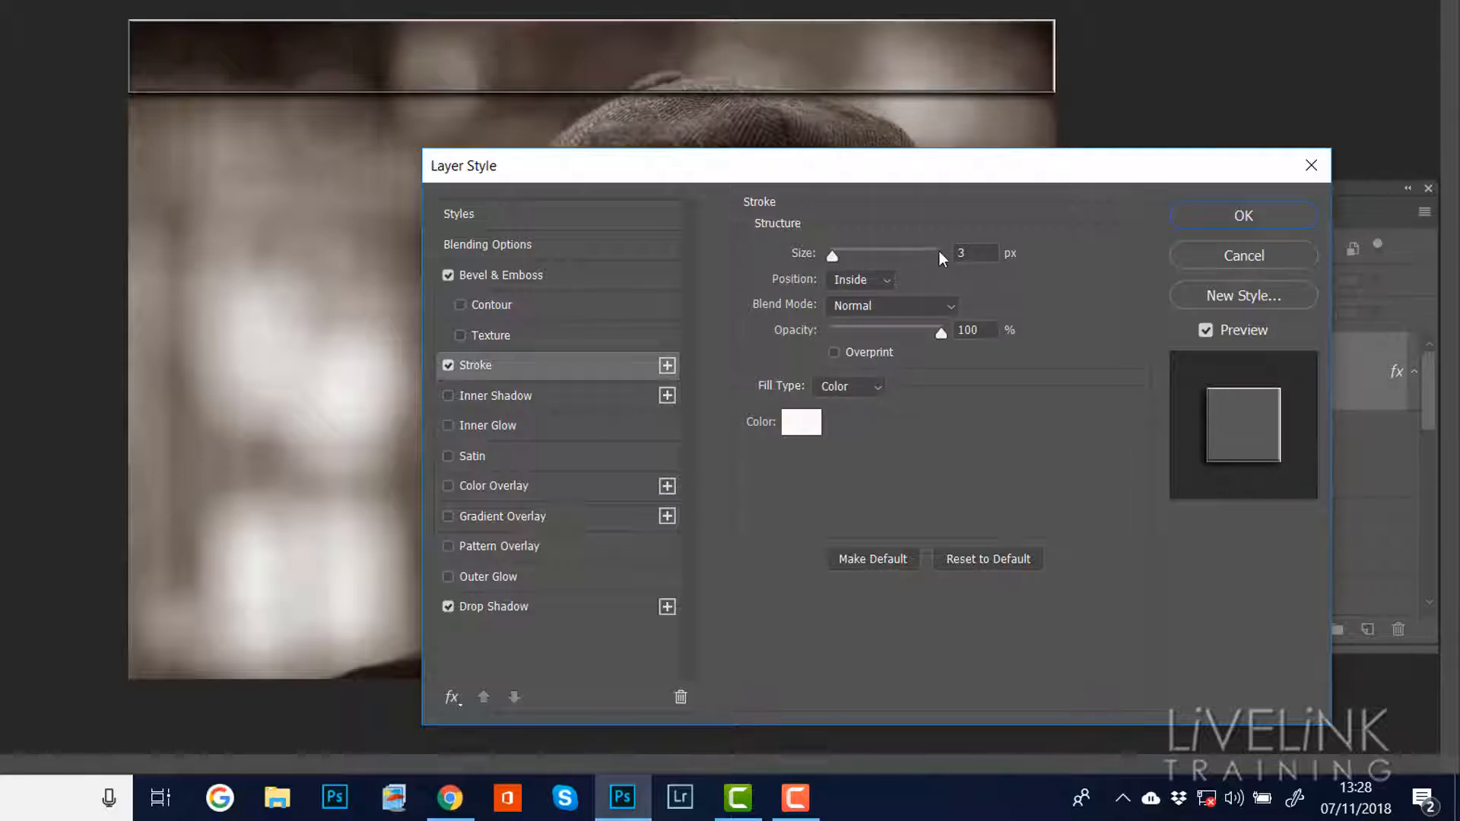
Set the stroke size to 2 px and apply the layer style to Layer 1.
left_click(828, 258)
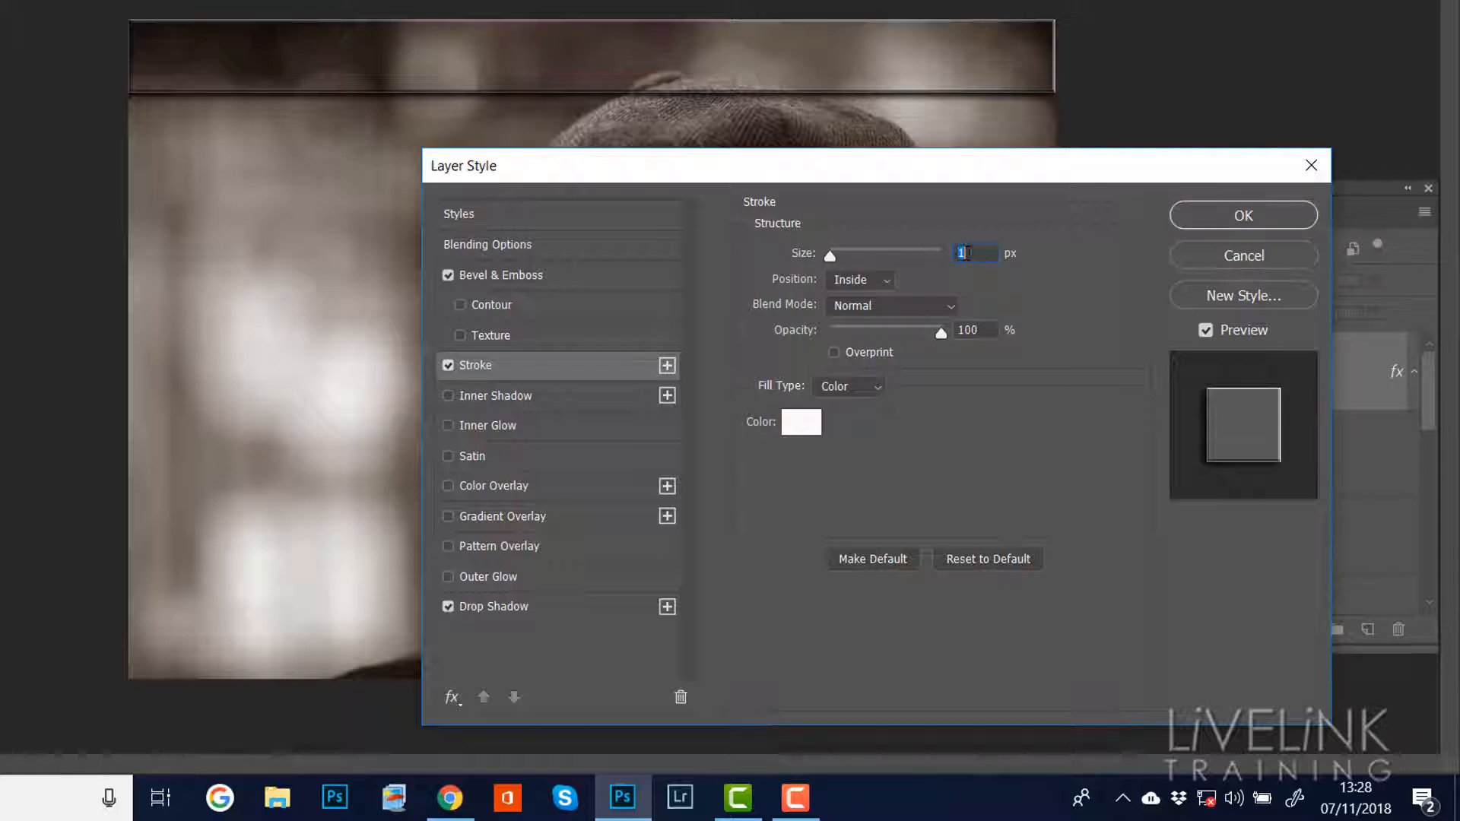
type("2")
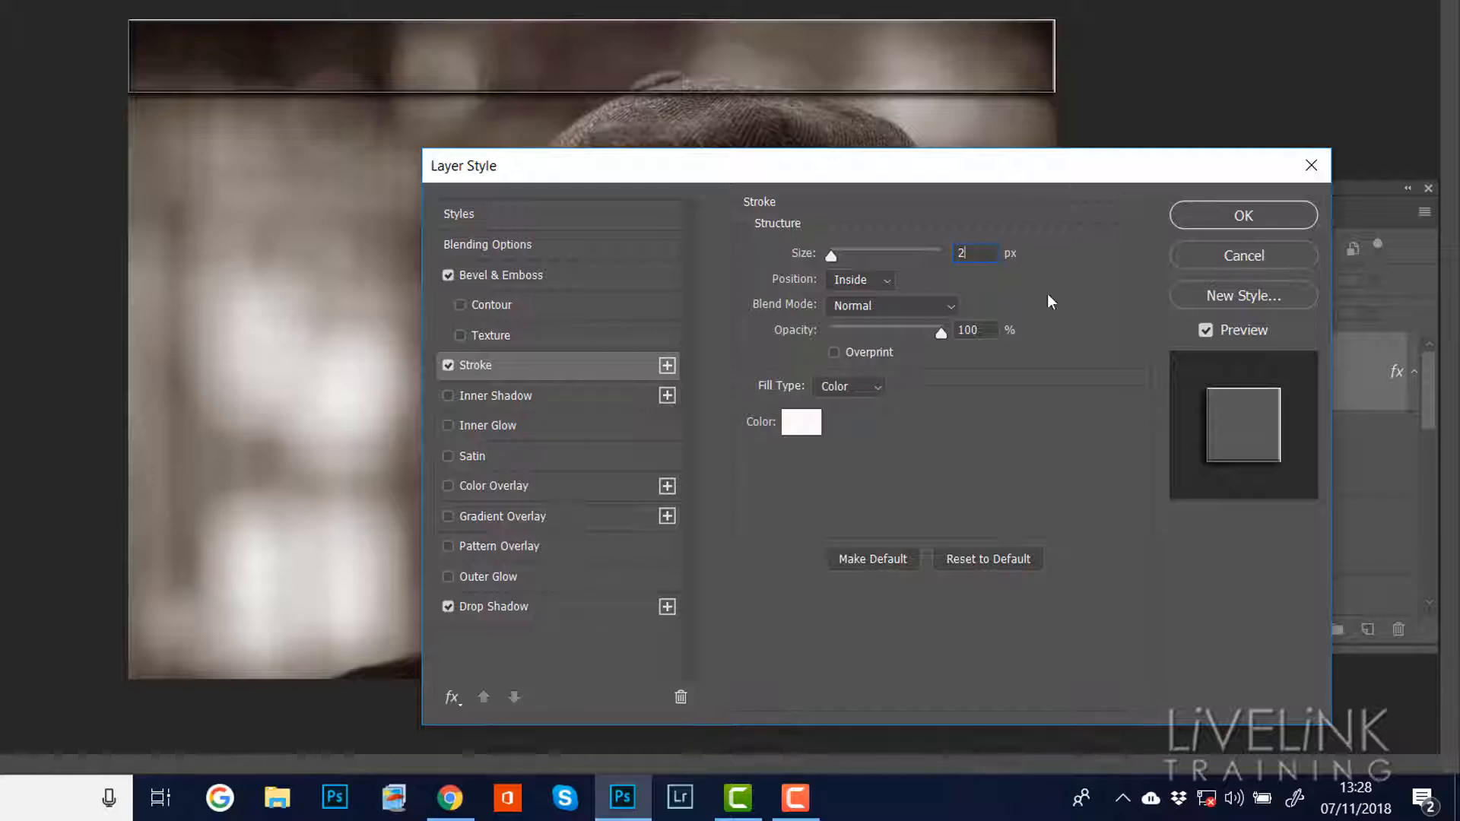
left_click(1234, 216)
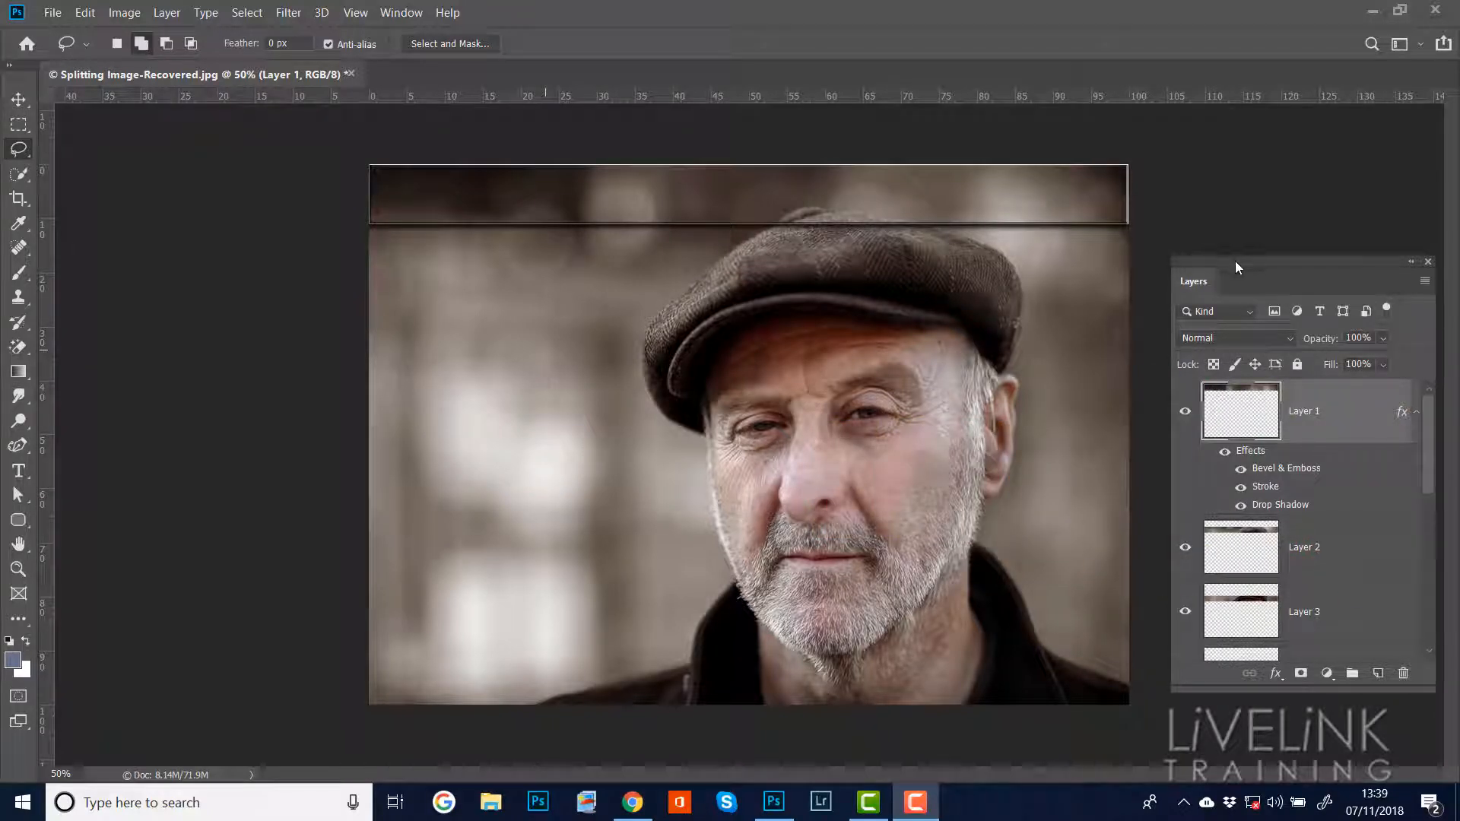
Enlarge the layer list and copy Layer 1's effects onto Layers 2, 3 and 4.
left_click_drag(1234, 260, 1221, 117)
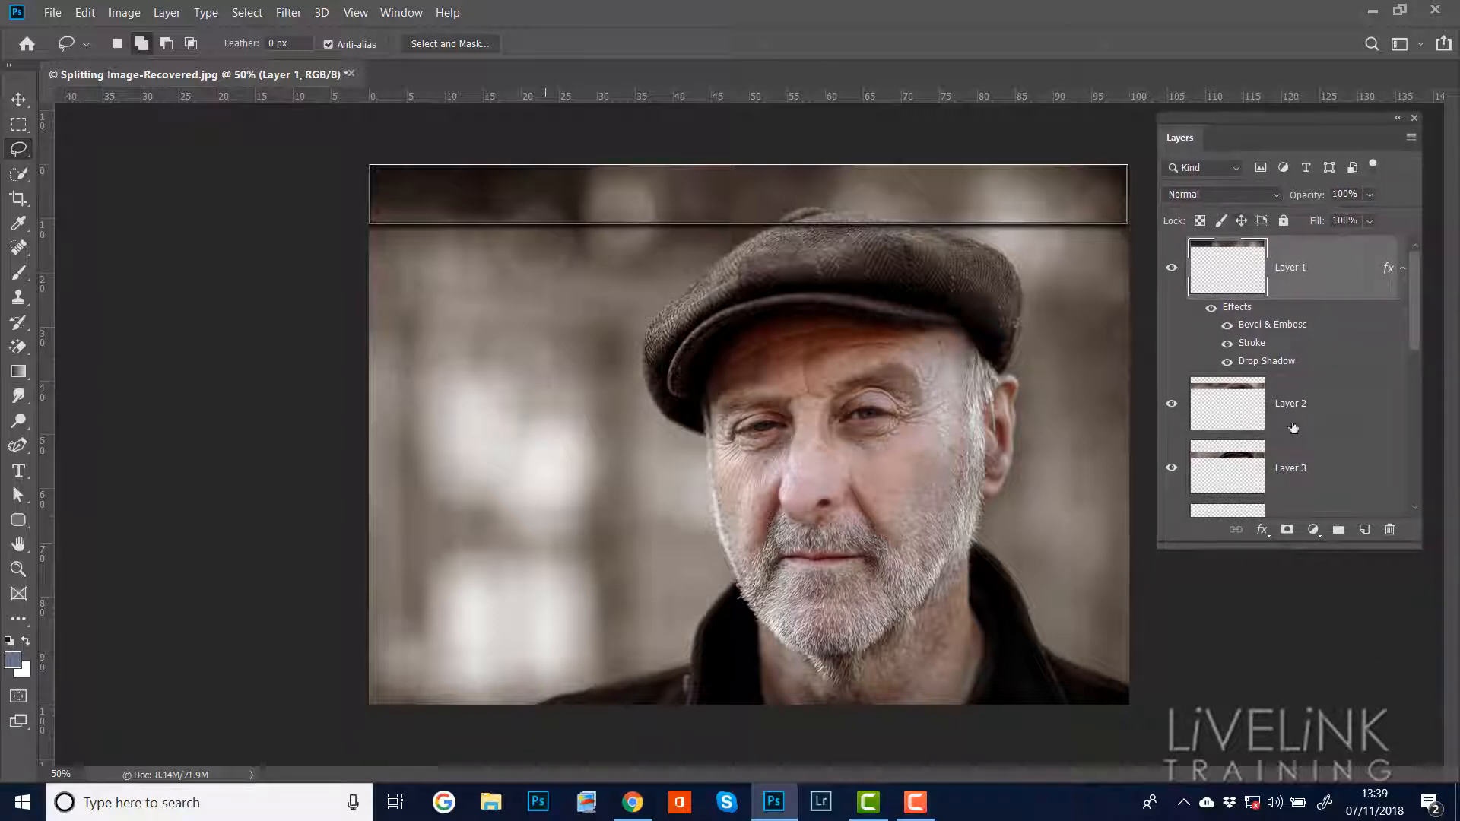
left_click_drag(1345, 546, 1355, 758)
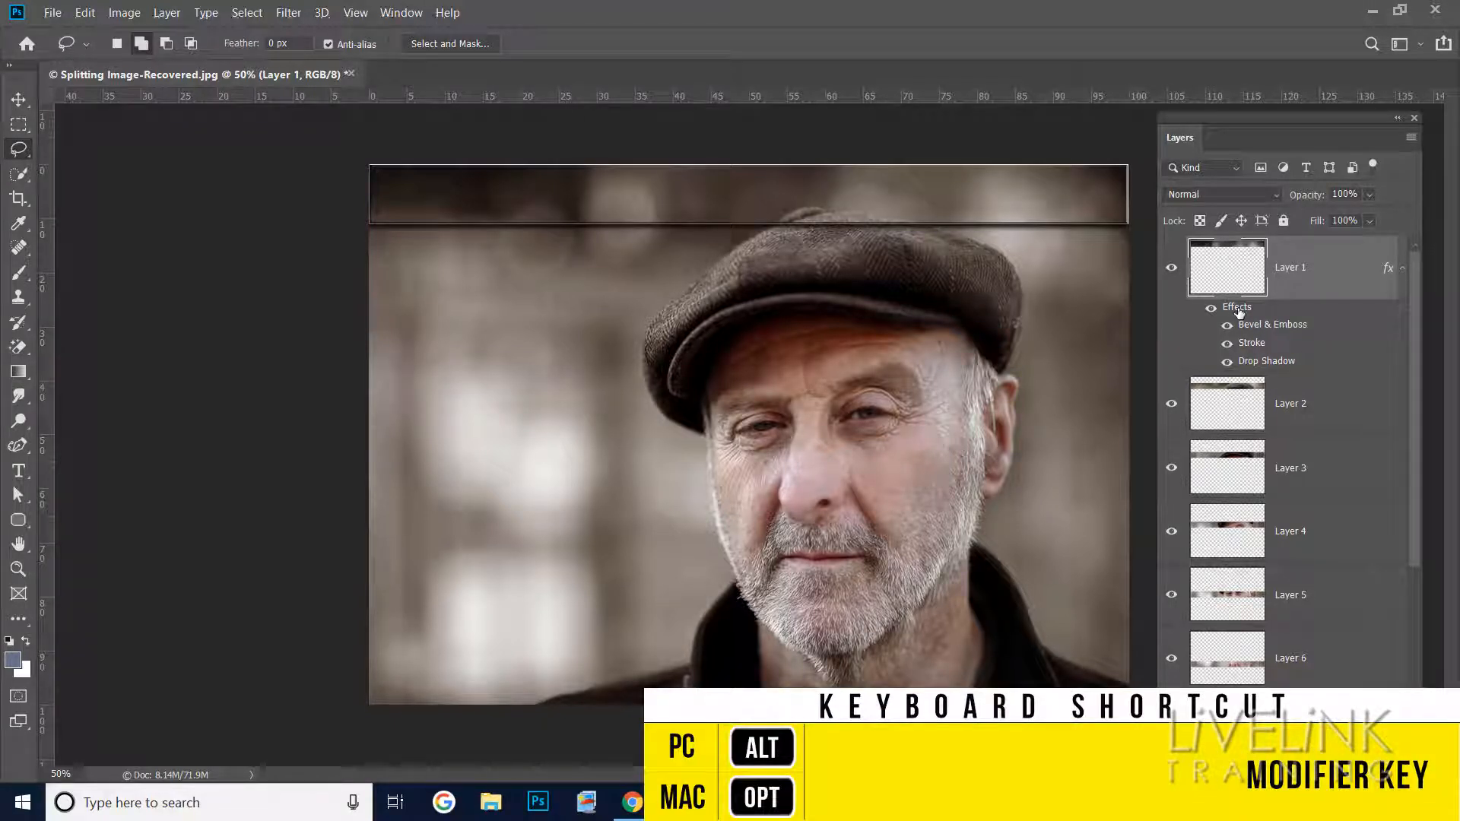
left_click_drag(1237, 308, 1293, 420)
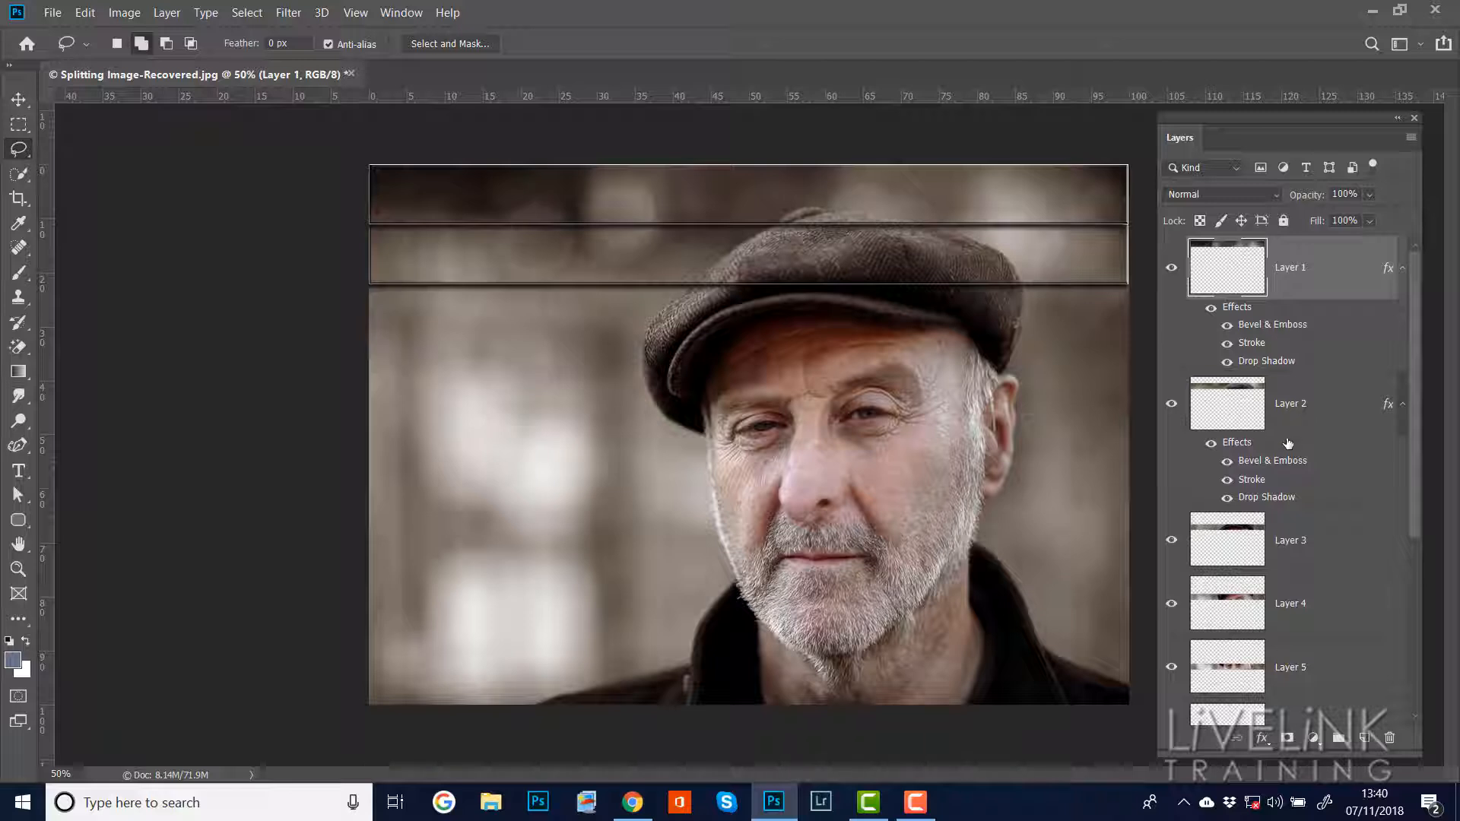
mouse_move(1238, 449)
left_mouse_down()
mouse_move(1275, 556)
mouse_move(1251, 602)
mouse_move(1255, 690)
left_mouse_up()
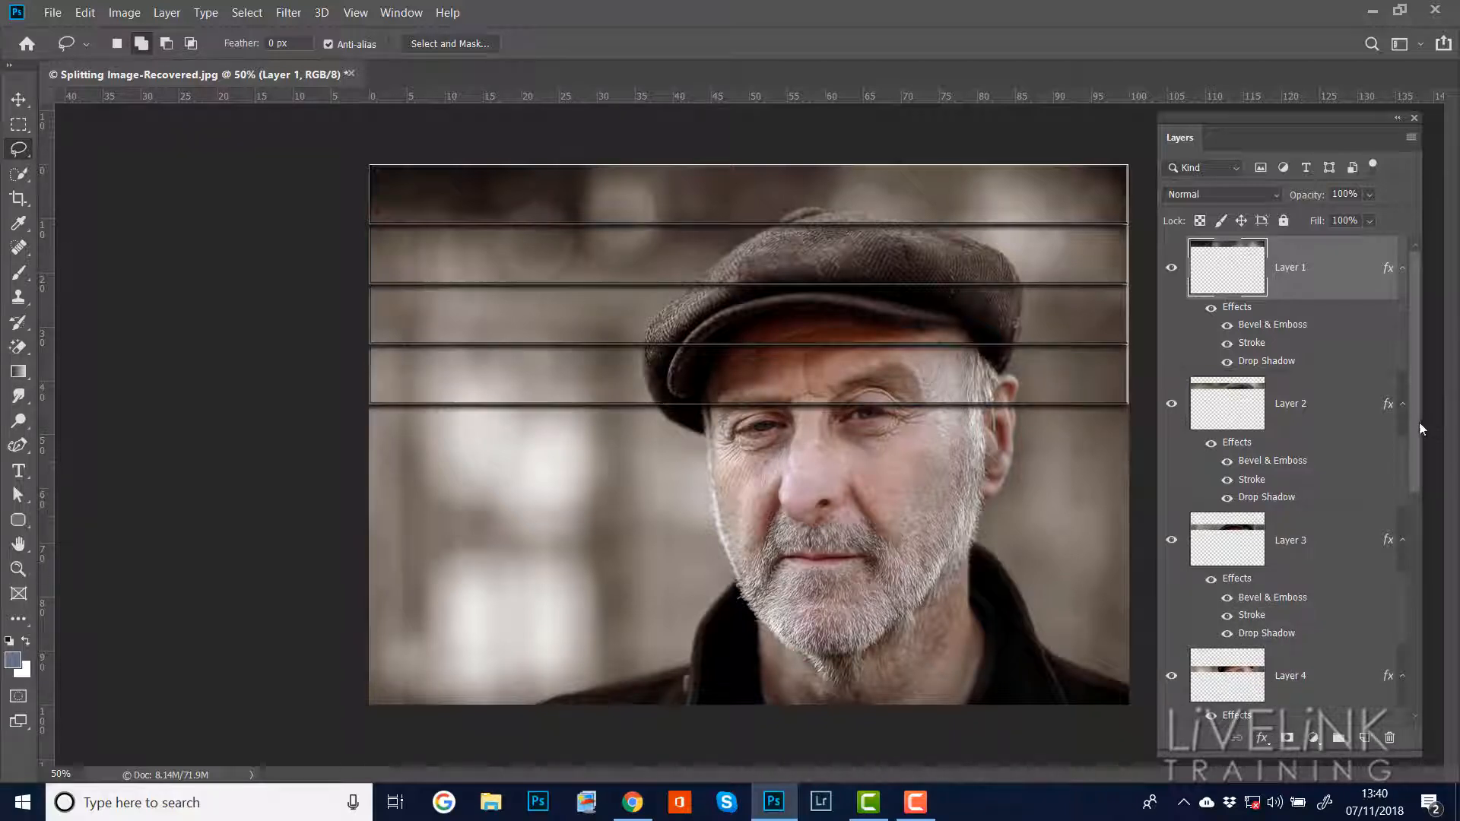
Copy the bevel, stroke and drop shadow effects onto Layers 5 and 6.
left_click_drag(1415, 412, 1413, 581)
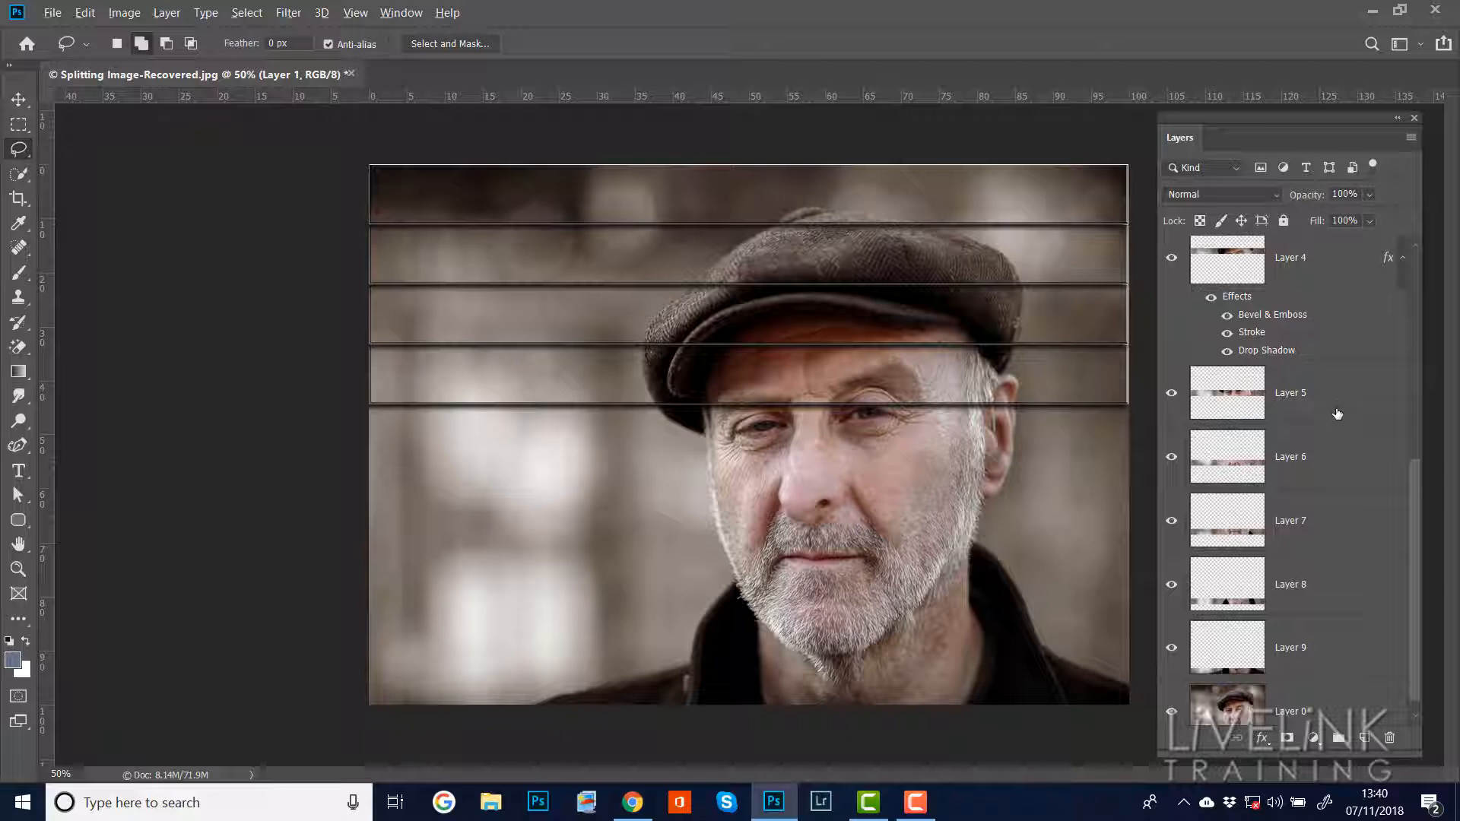
mouse_move(1237, 299)
left_mouse_down()
mouse_move(1284, 378)
mouse_move(1271, 396)
left_mouse_up()
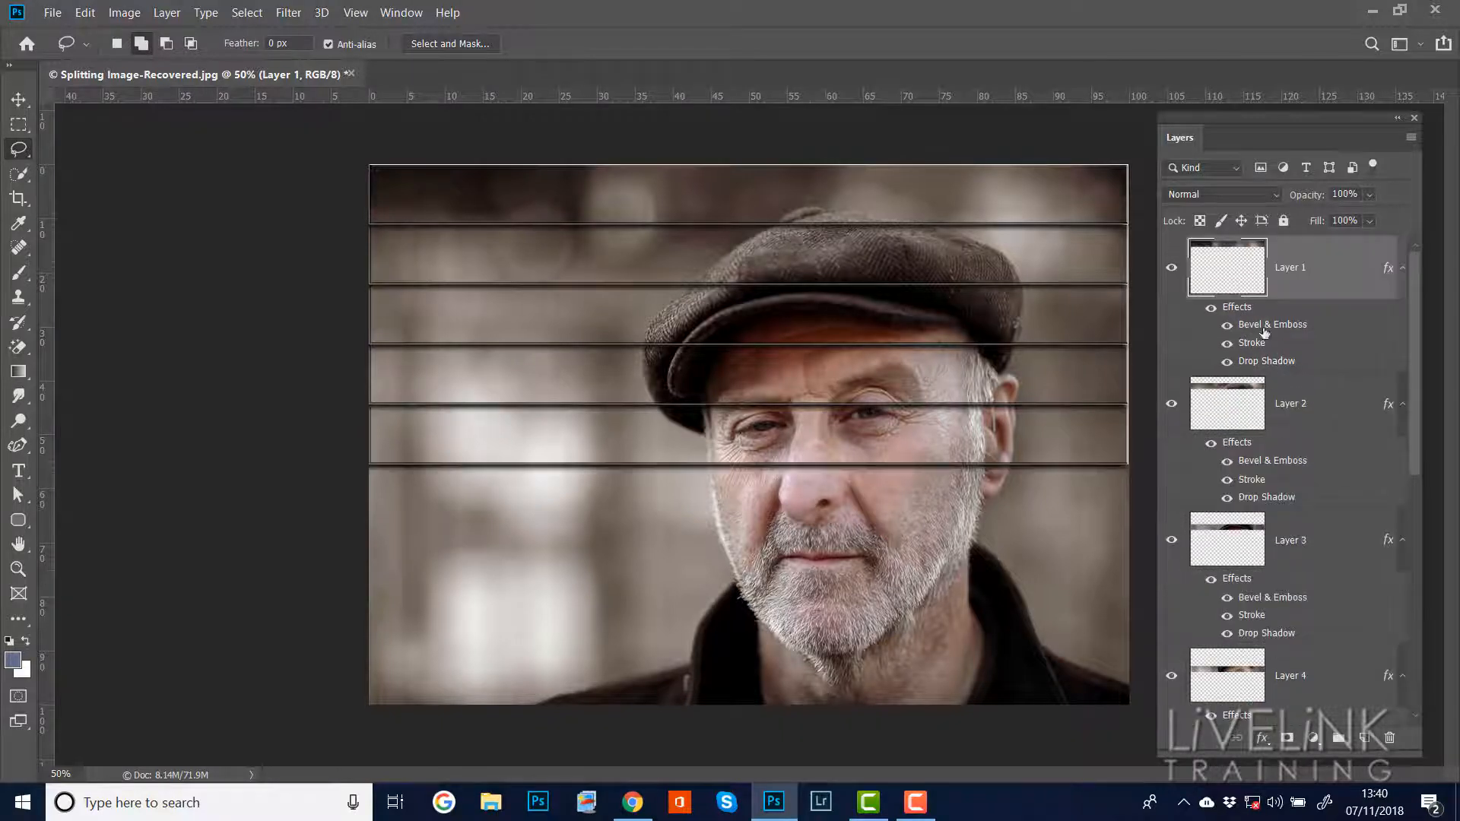
left_click_drag(1414, 441, 1407, 696)
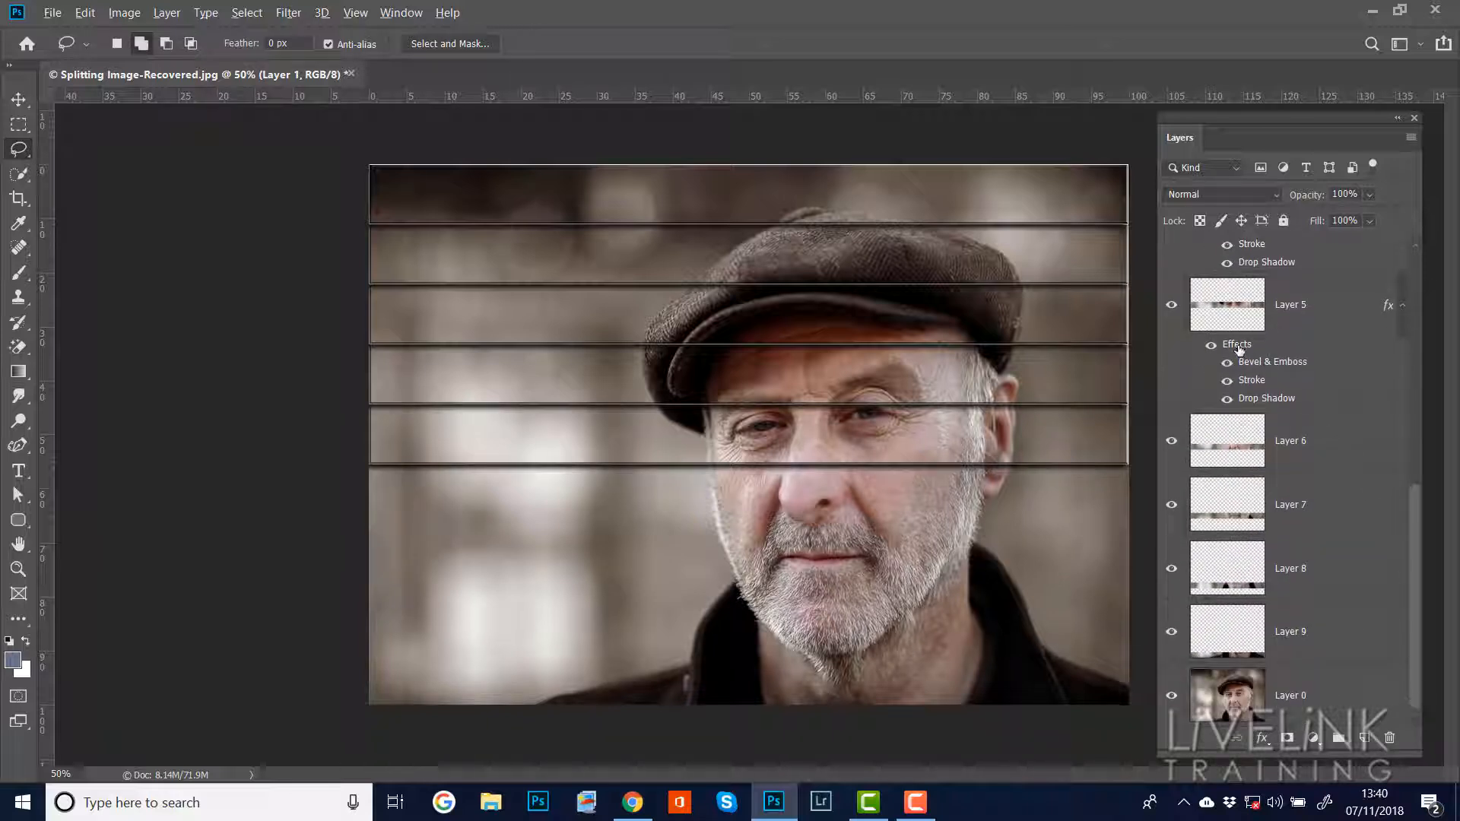
left_click_drag(1237, 346, 1256, 448)
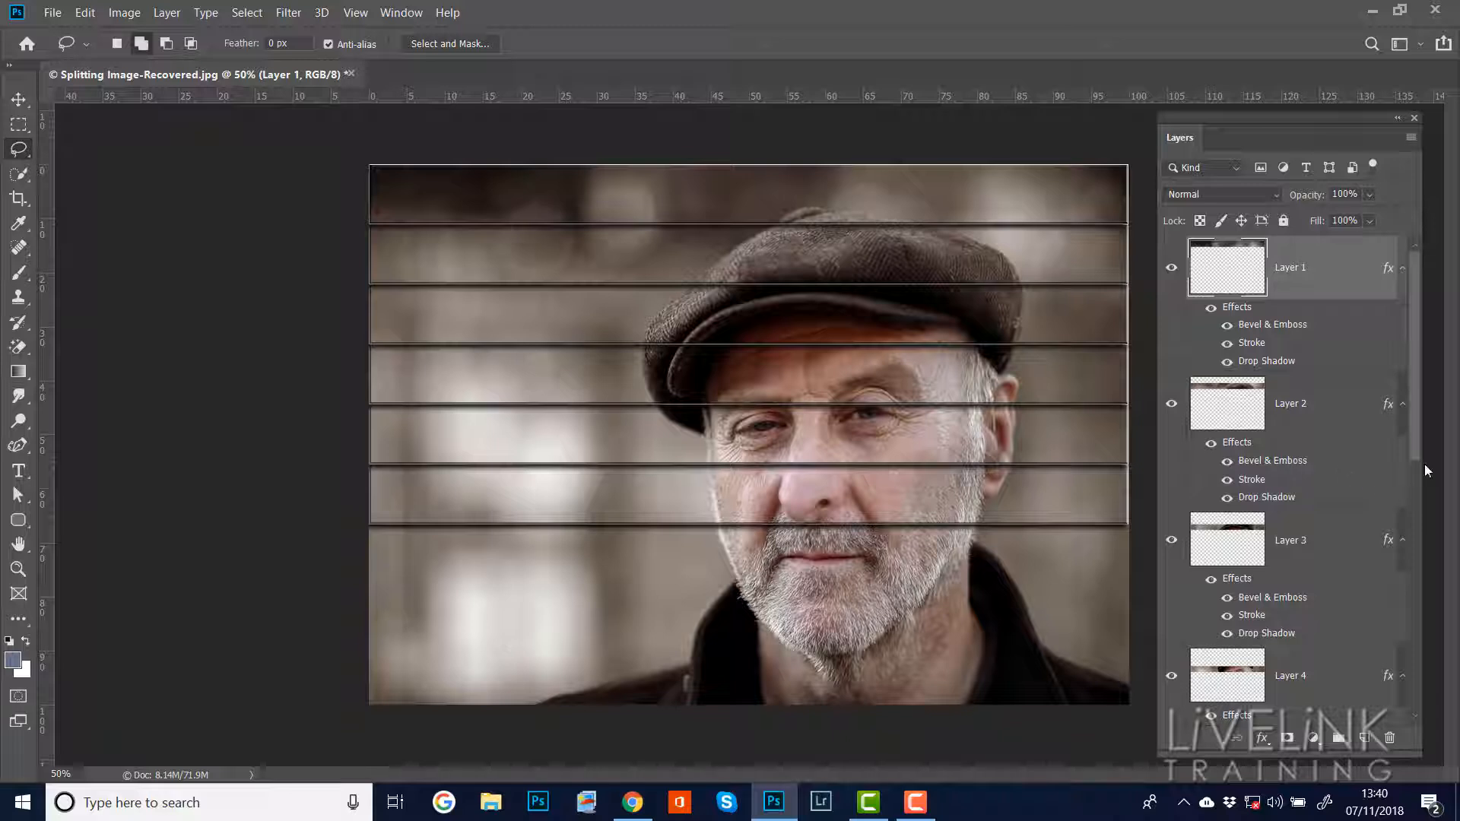
Copy the same set of layer effects onto the remaining strips, Layers 7, 8 and 9.
scroll(1415, 428, "up", 1)
scroll(1405, 645, "down", 5)
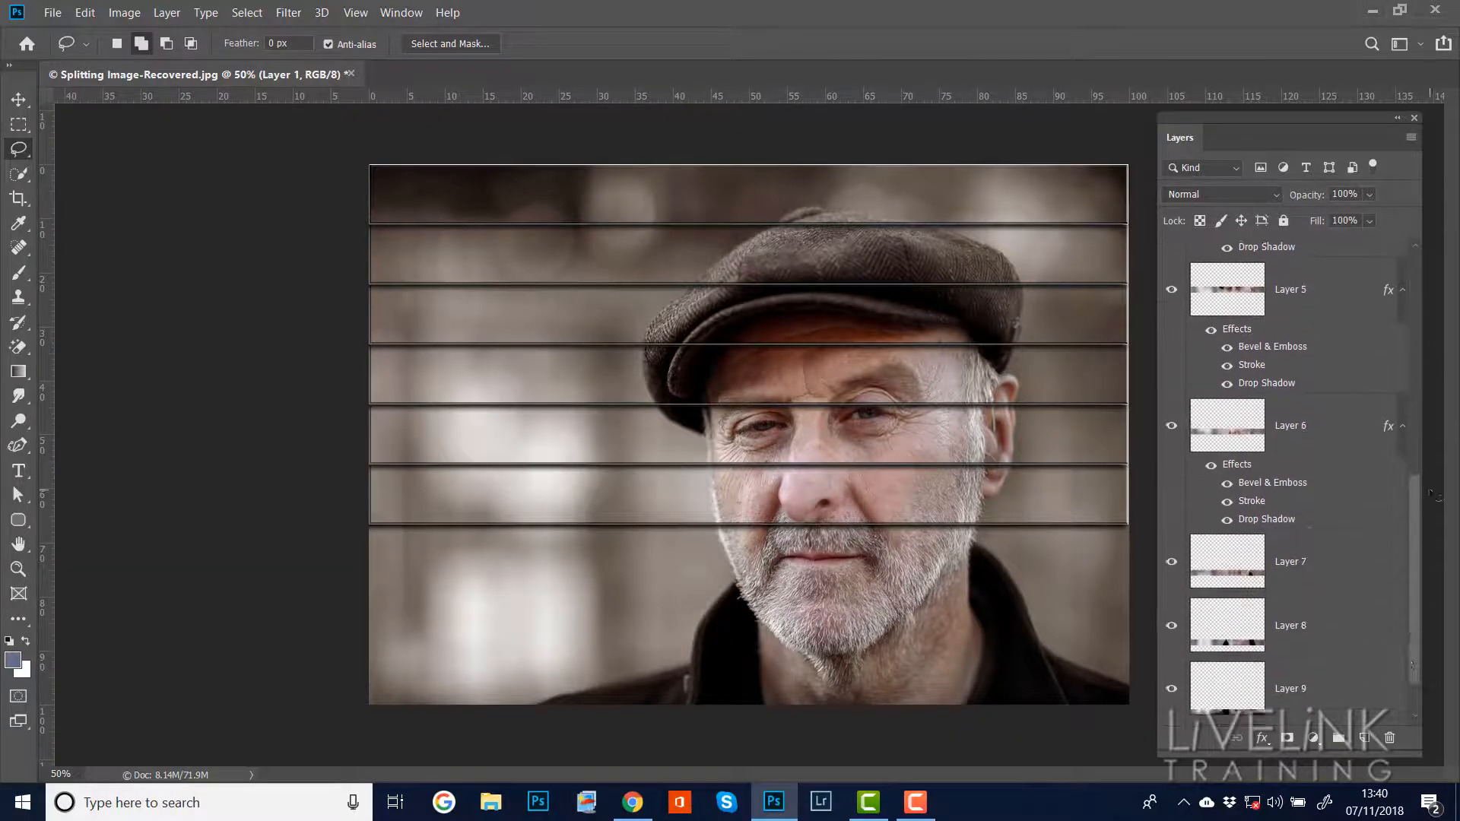
left_click_drag(1236, 406, 1285, 505)
scroll(1406, 453, "down", 5)
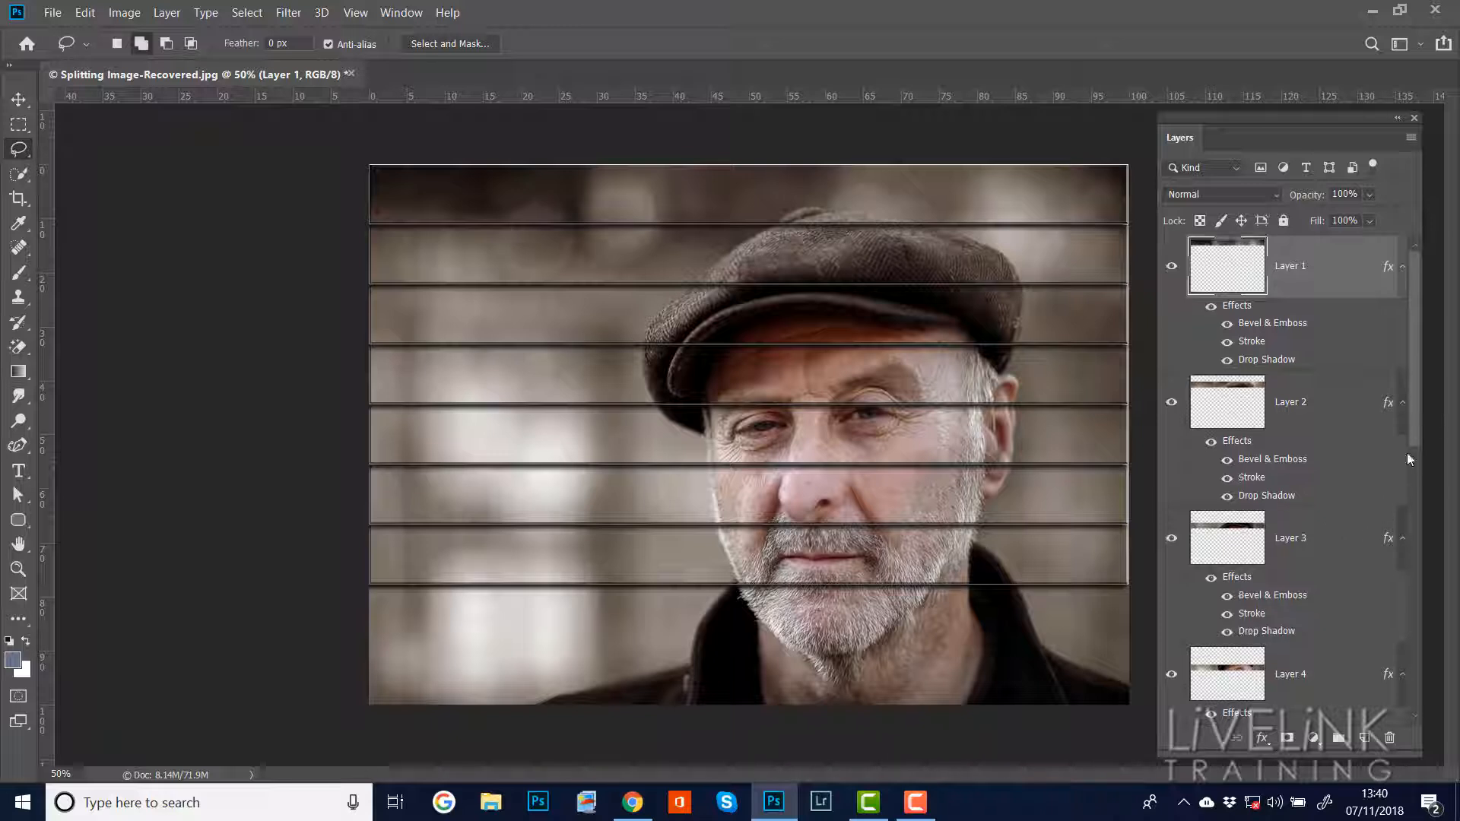
scroll(1411, 582, "down", 3)
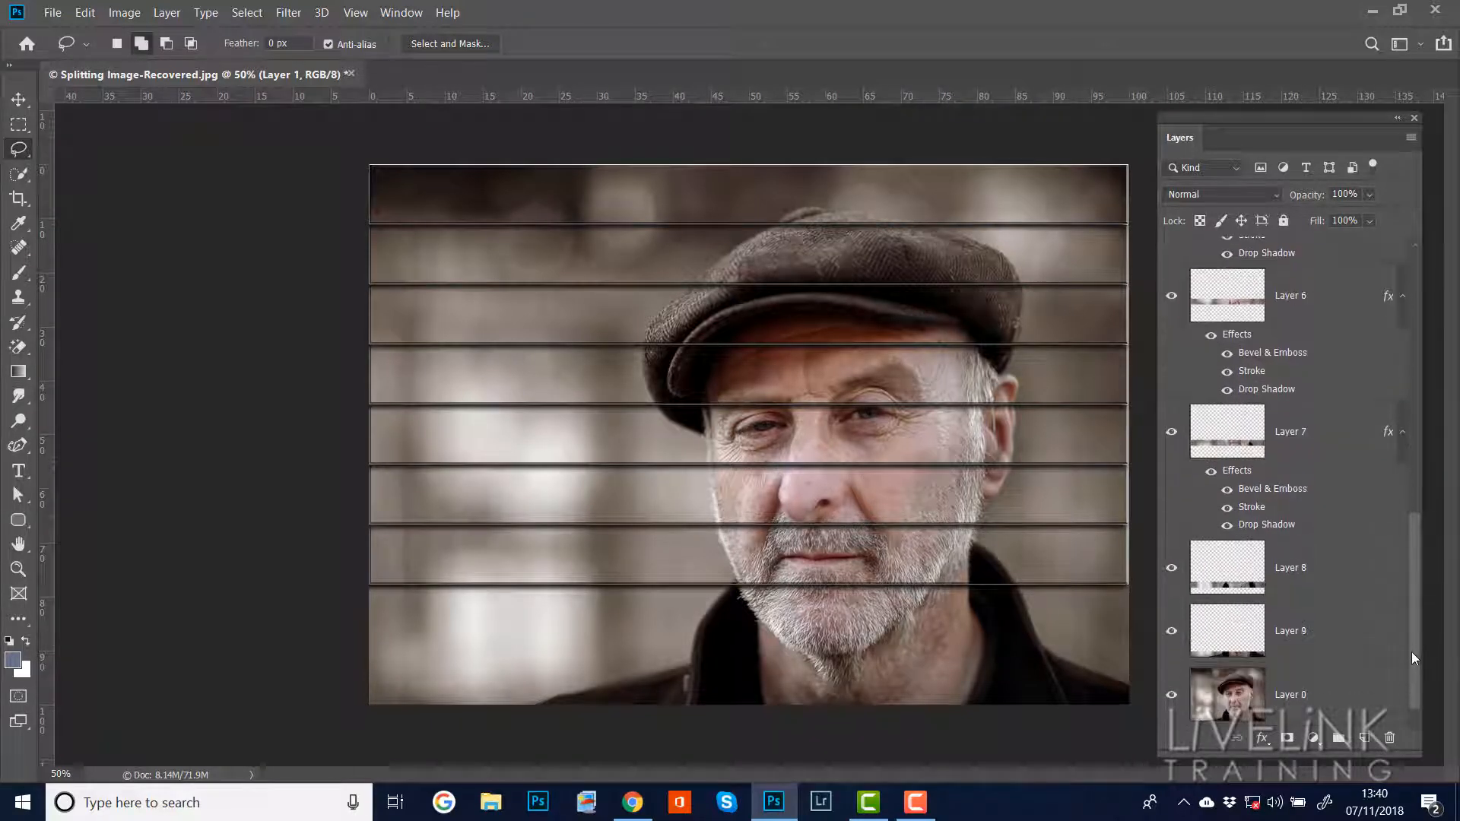
left_click_drag(1236, 476, 1316, 585)
left_click_drag(1414, 425, 1403, 725)
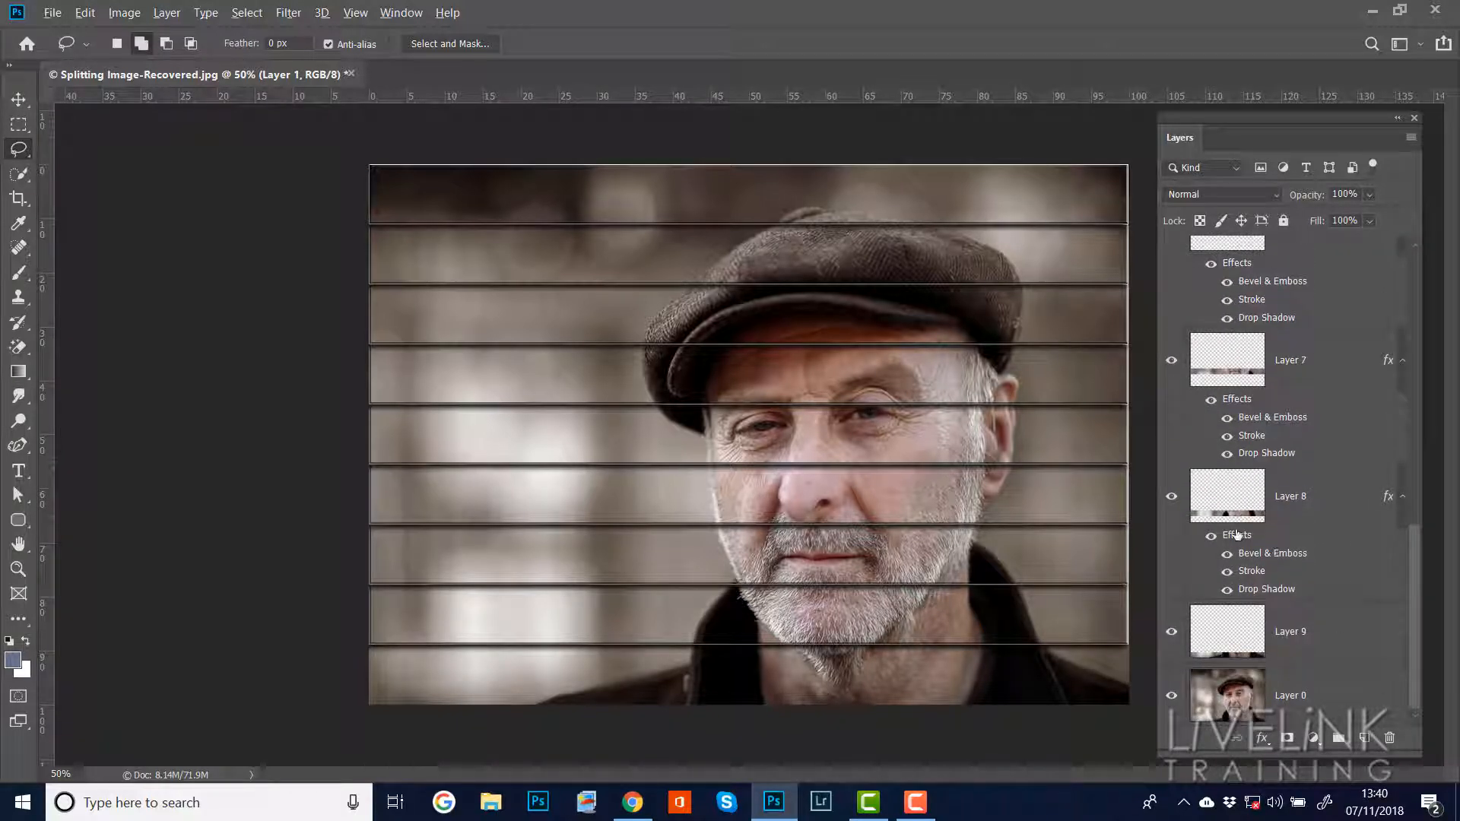
left_click_drag(1236, 535, 1265, 633)
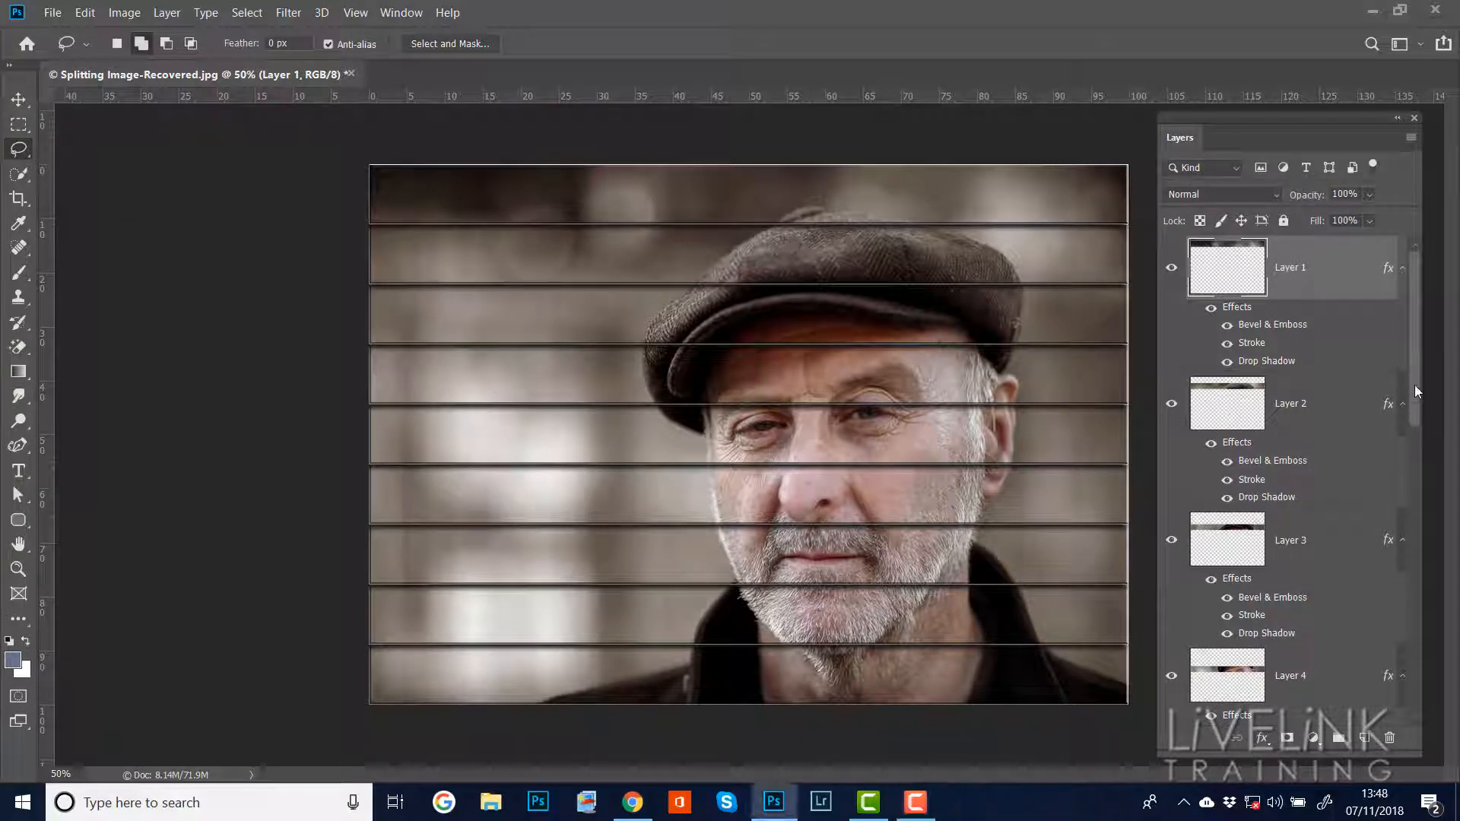
Hide Layer 0, the full portrait beneath the strips.
left_click_drag(1414, 386, 1414, 691)
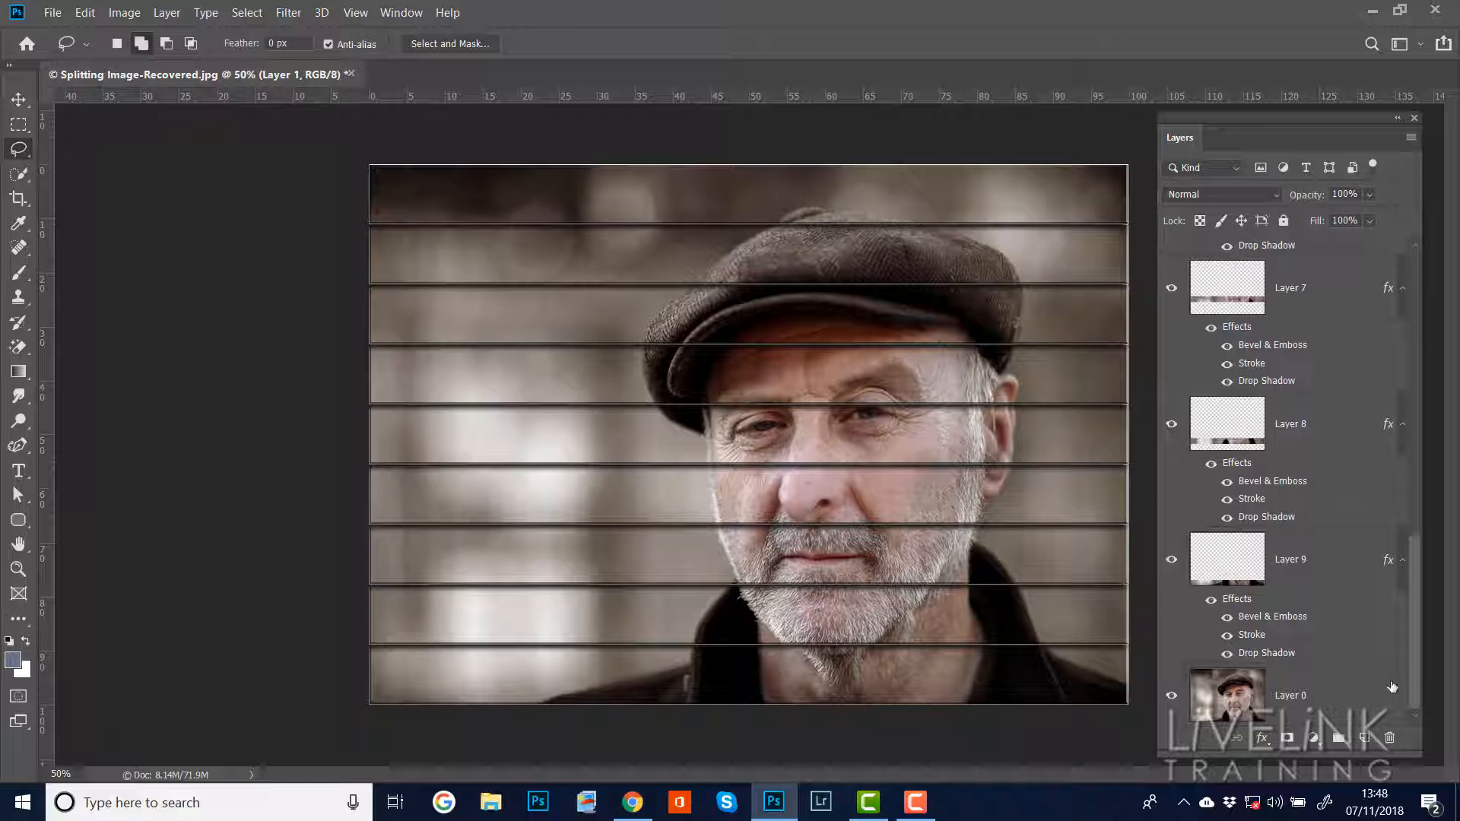
left_click(1172, 700)
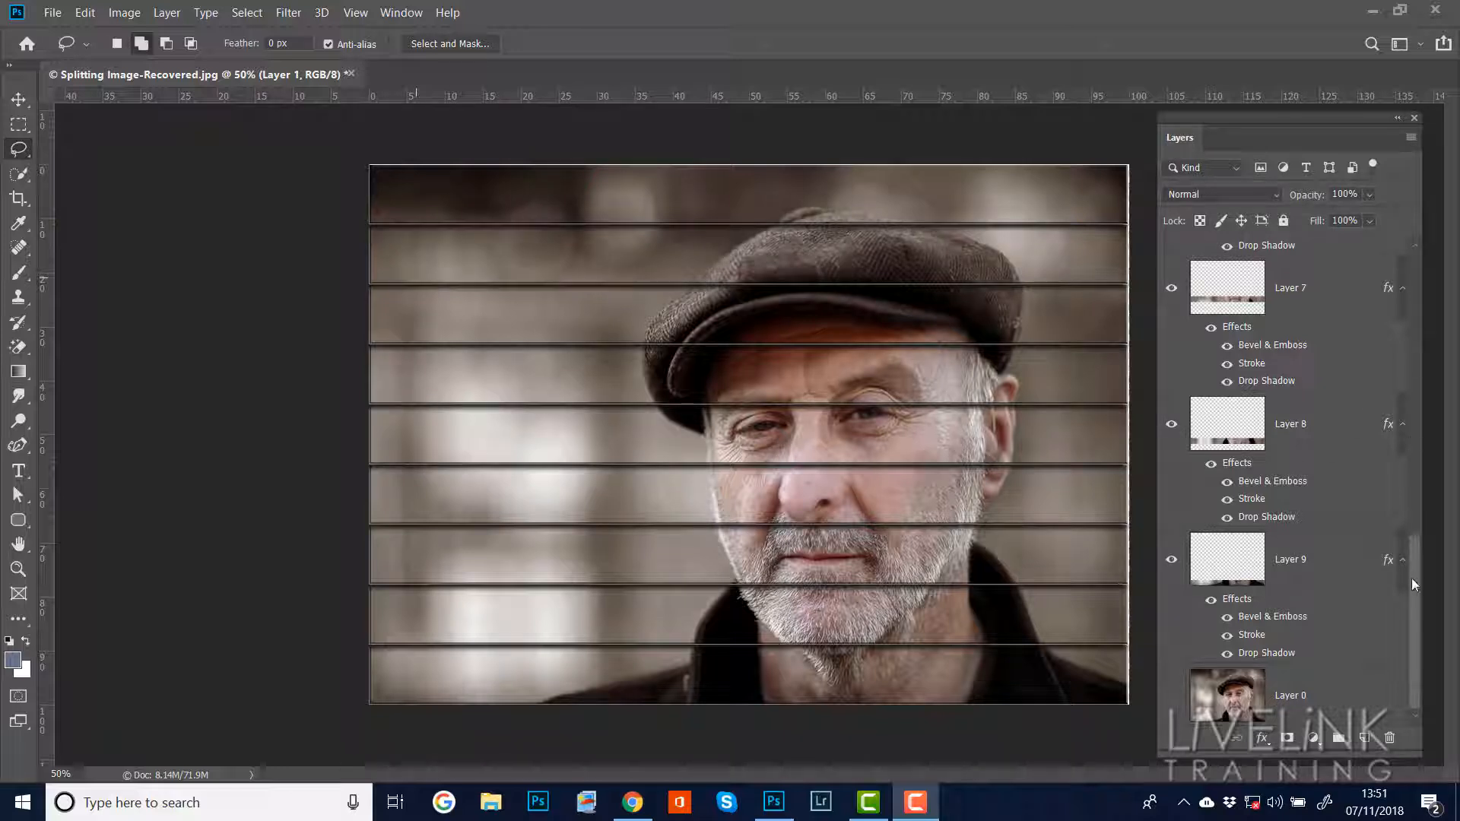
Free-transform Layer 1 with the reference point shown, rotating it about -1.71° and moving it to about X 1001 px, Y 101 px.
left_click_drag(1420, 559, 1406, 246)
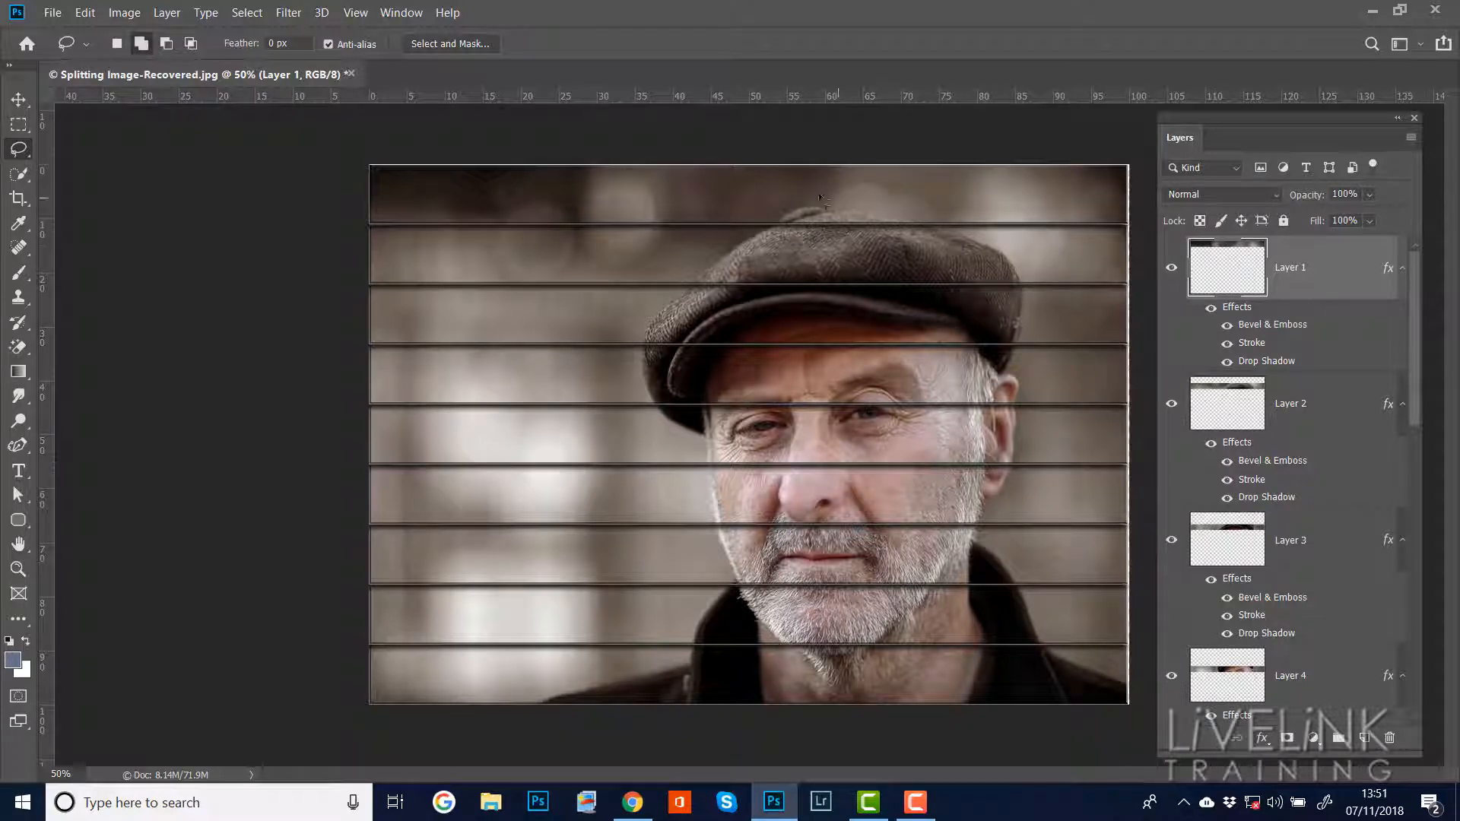
left_click(85, 15)
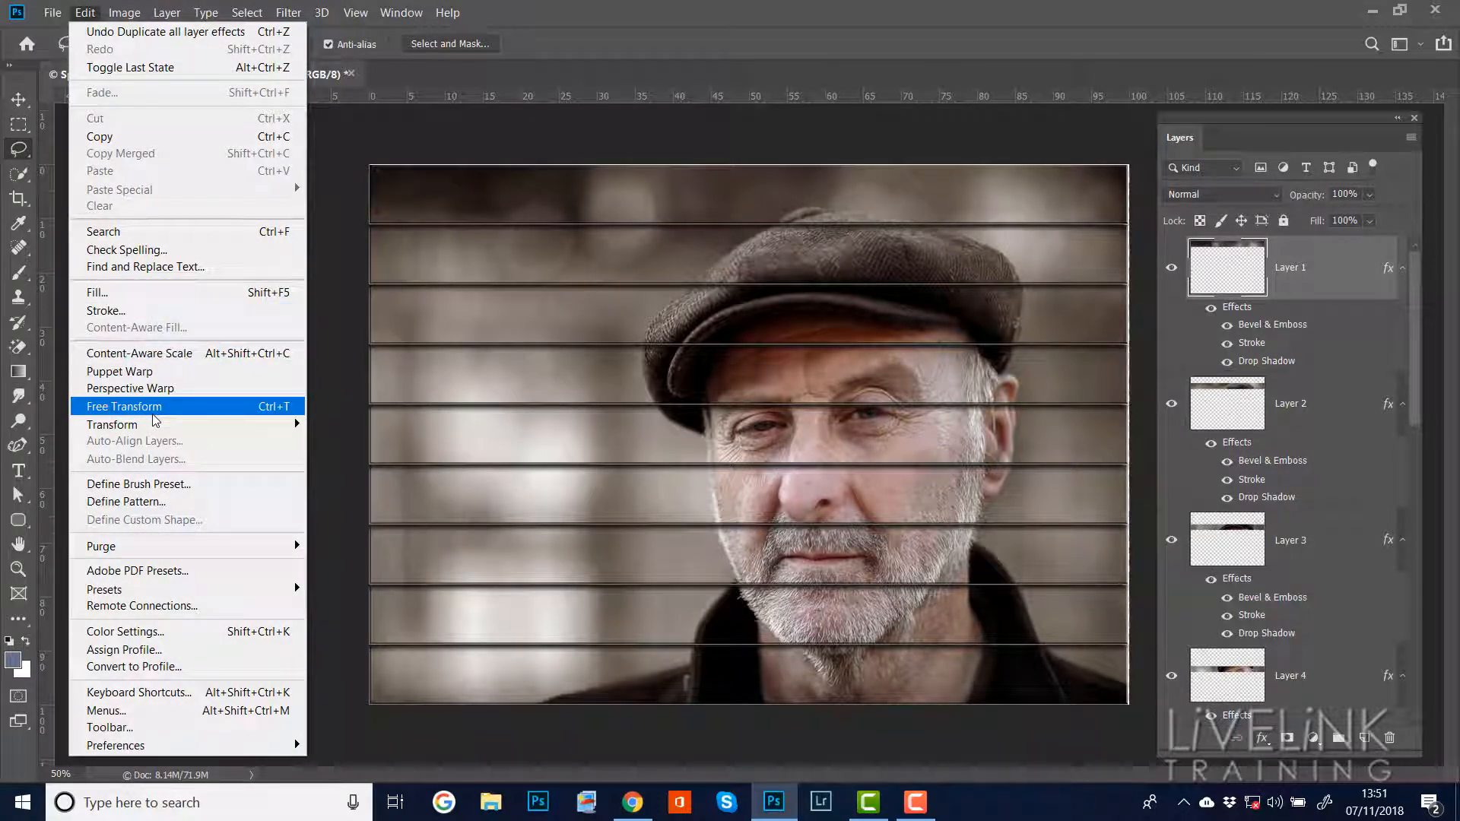
left_click(563, 60)
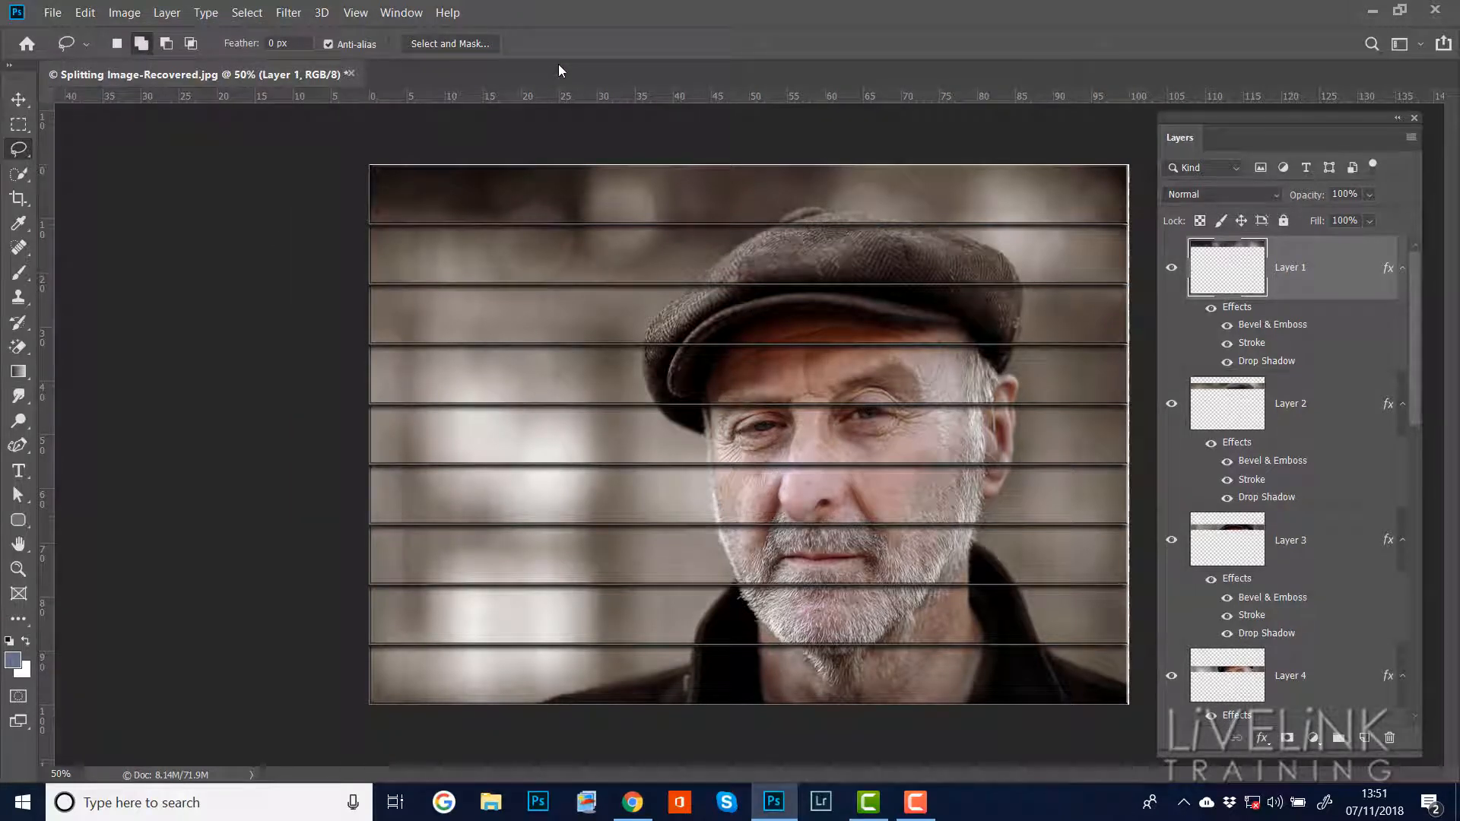
key("ctrl+t")
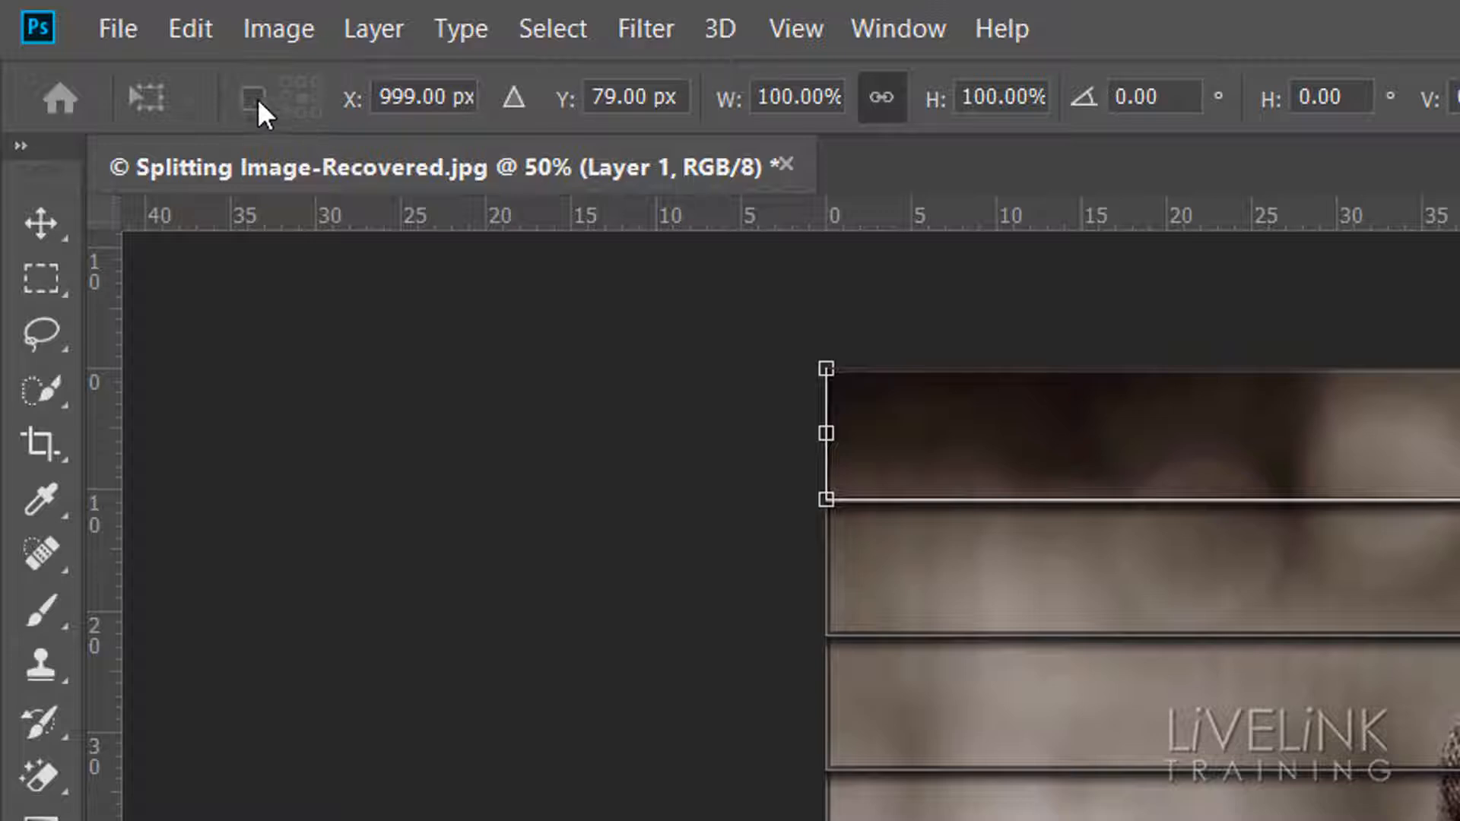
left_click(254, 98)
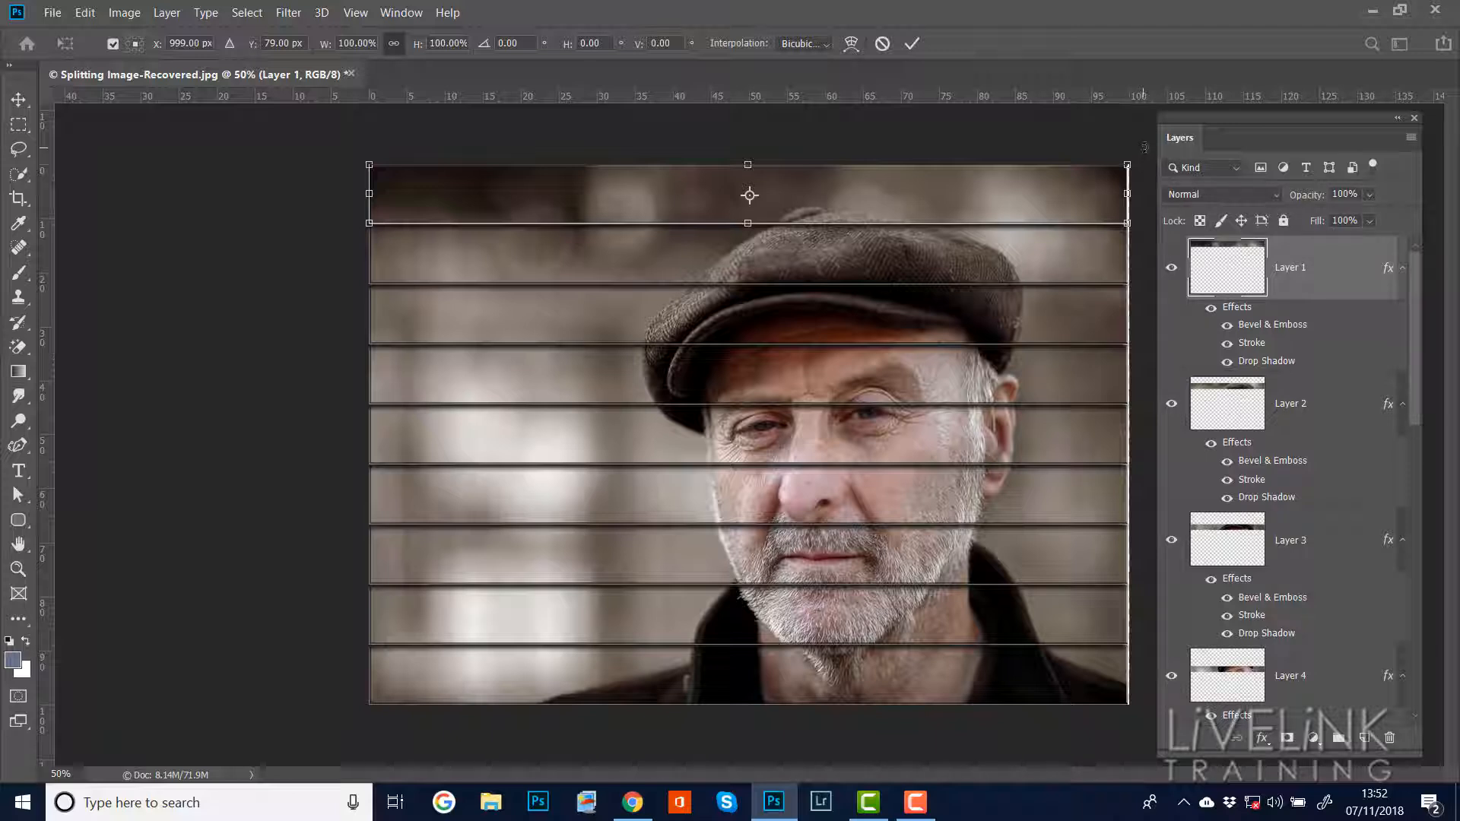
left_click_drag(1144, 147, 1144, 137)
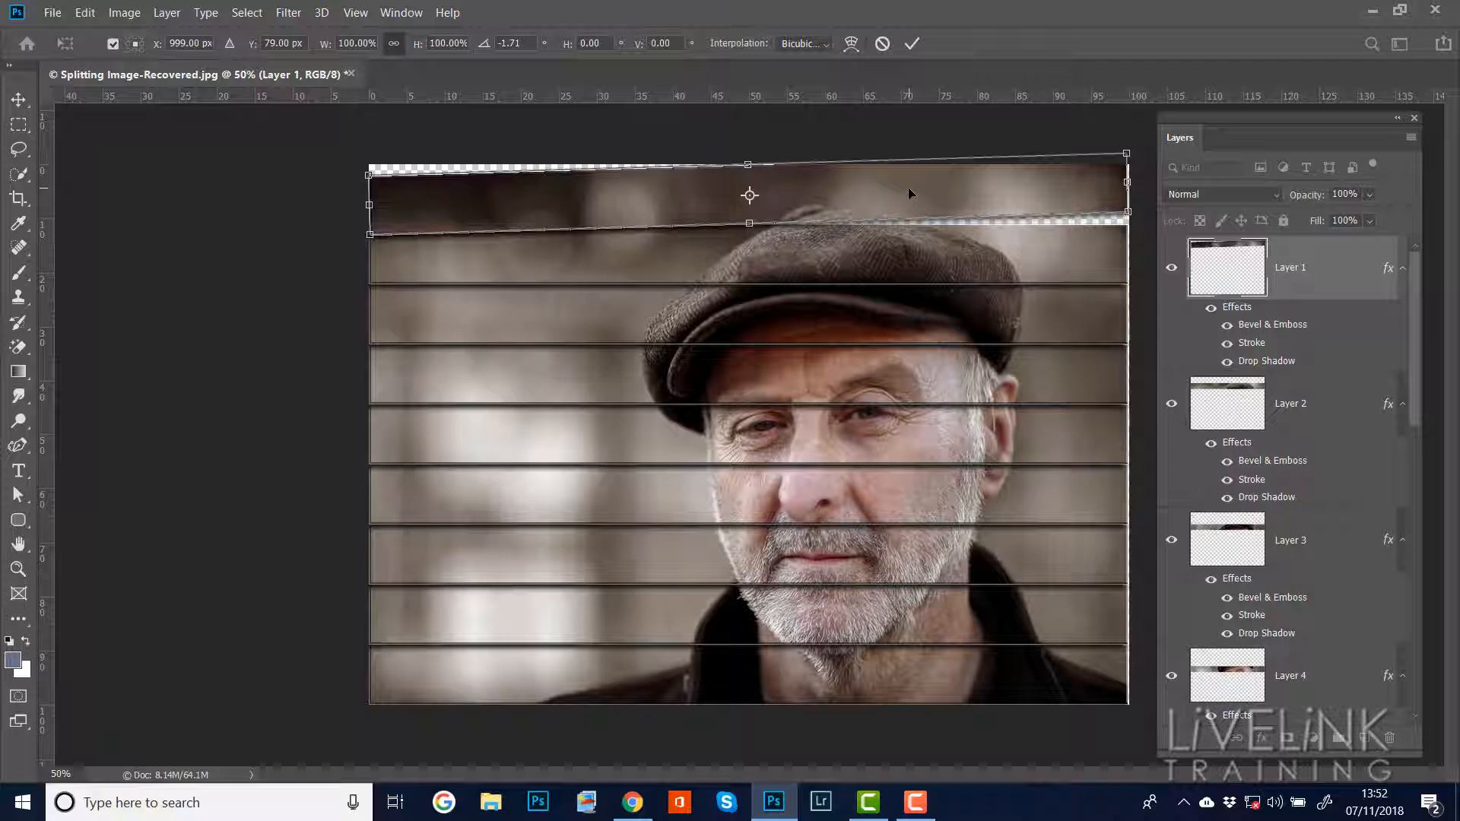
left_click_drag(910, 194, 910, 198)
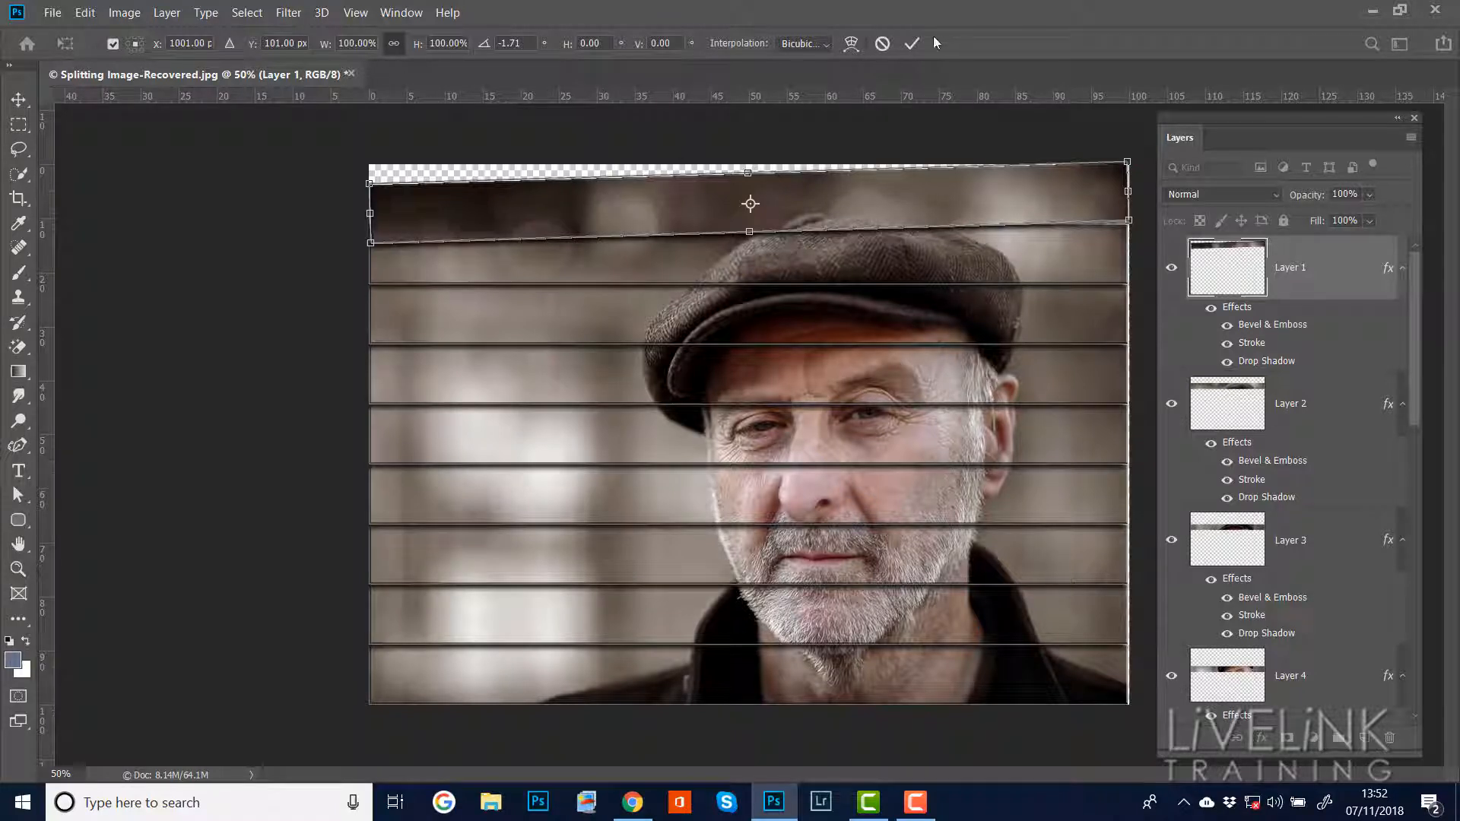
left_click(911, 43)
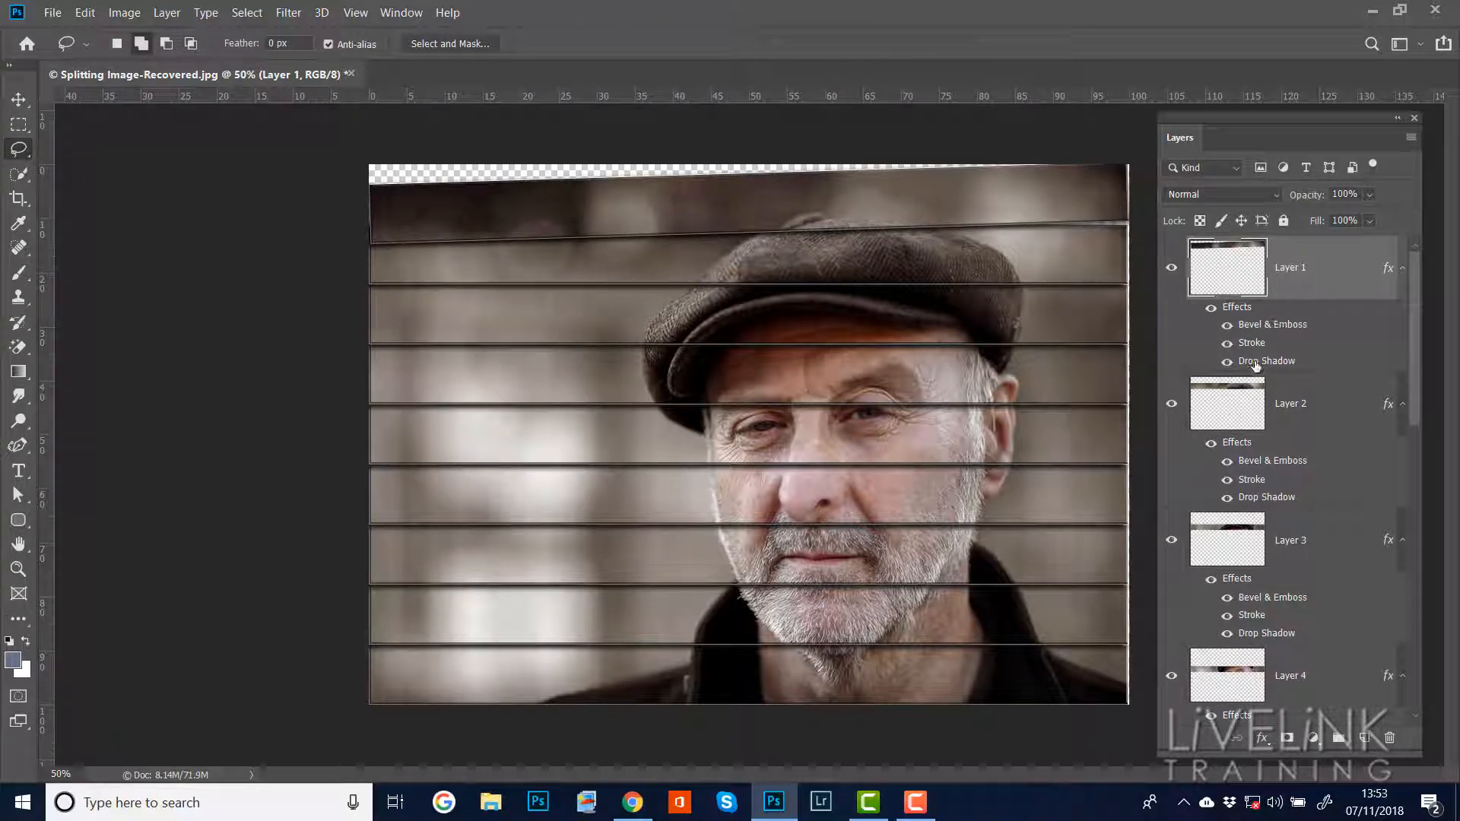
Rotate the Layer 2 strip slightly clockwise about its centre.
left_click(1311, 405)
key("ctrl+t")
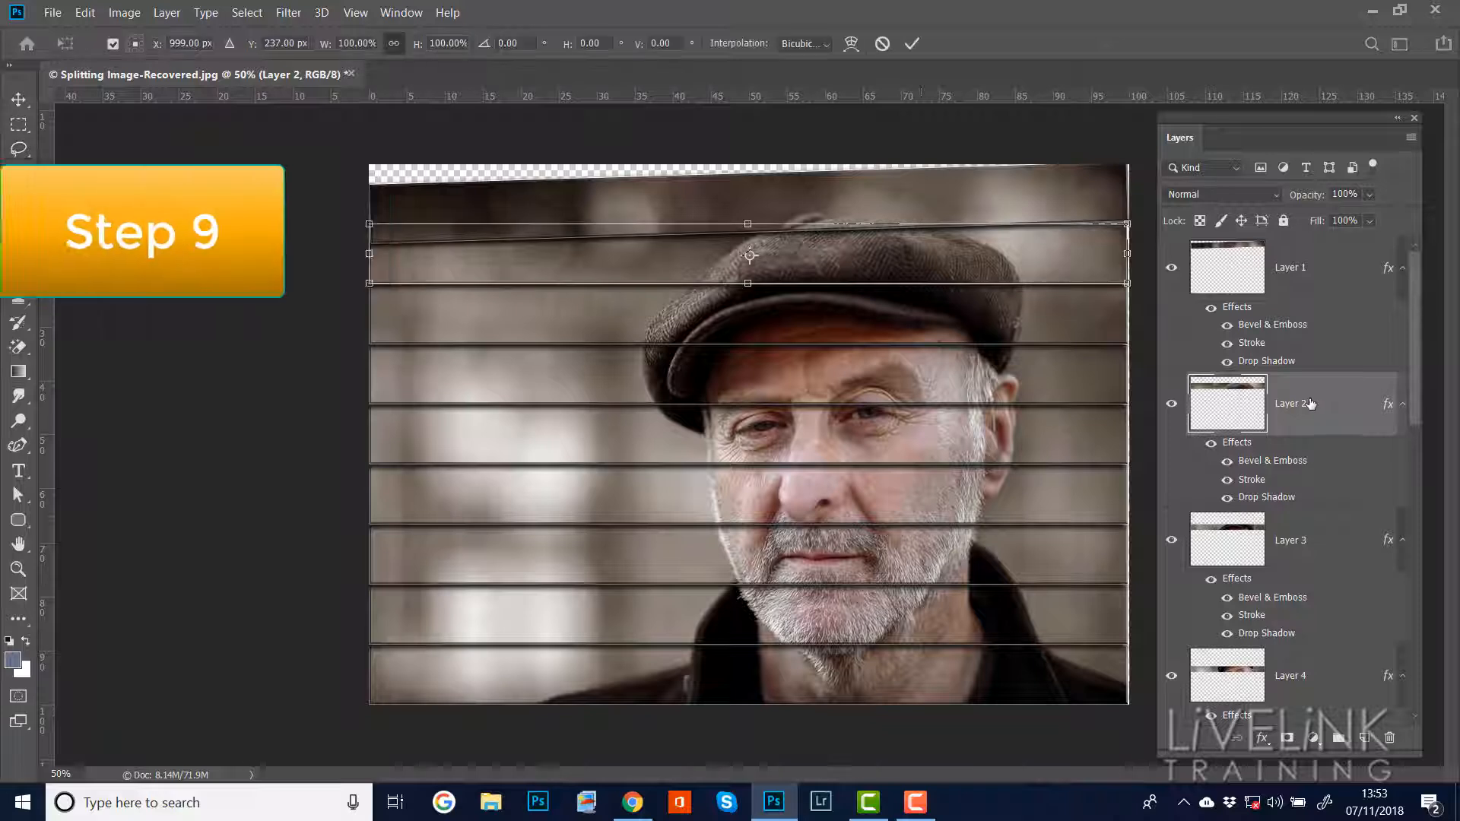
left_click_drag(1147, 221, 1149, 228)
key("Return")
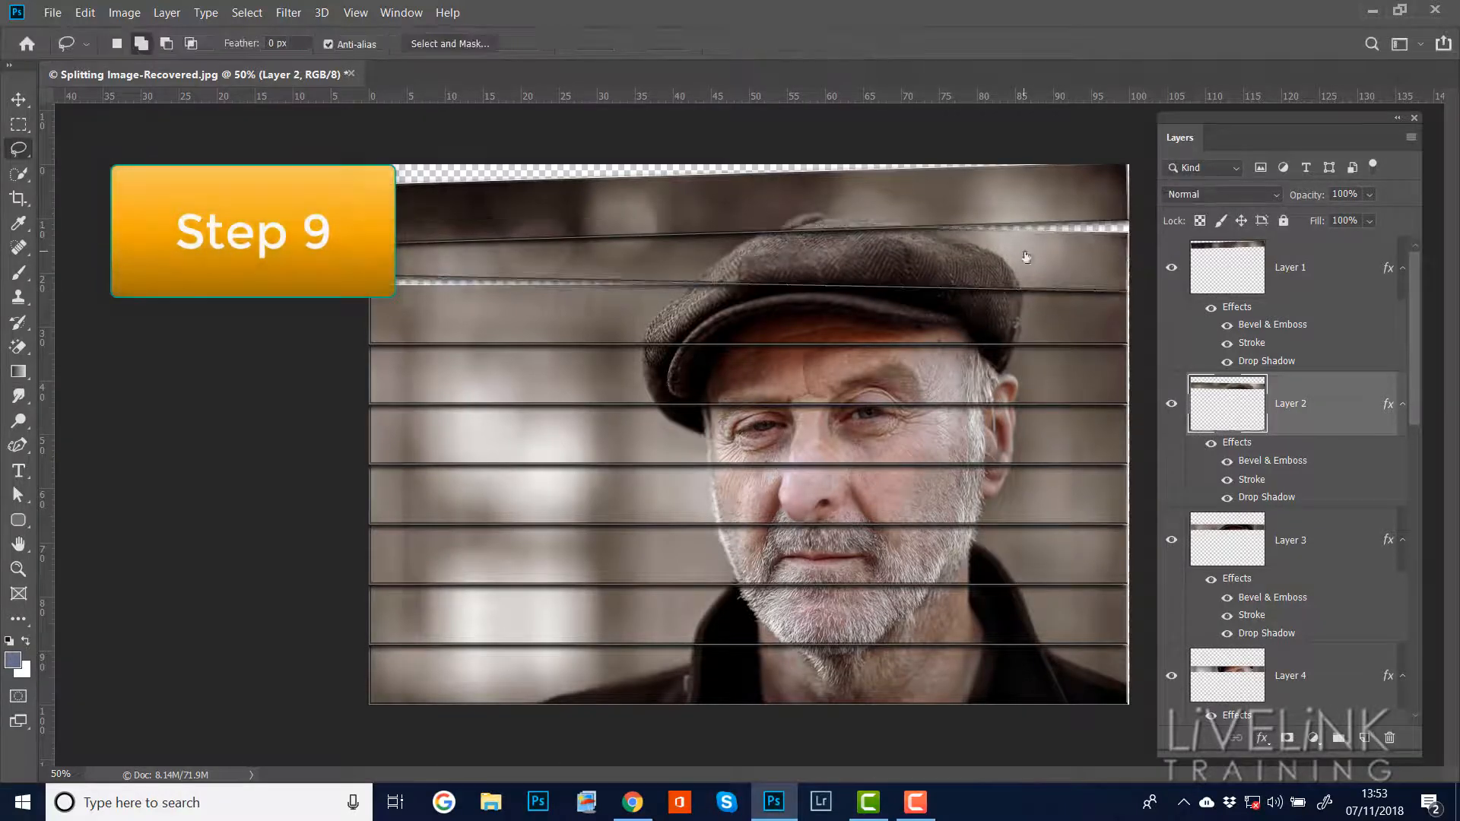
Rotate the Layer 3 strip about -1.5° around its centre.
left_click(1250, 550)
key("ctrl+t")
left_click_drag(1148, 293, 1149, 281)
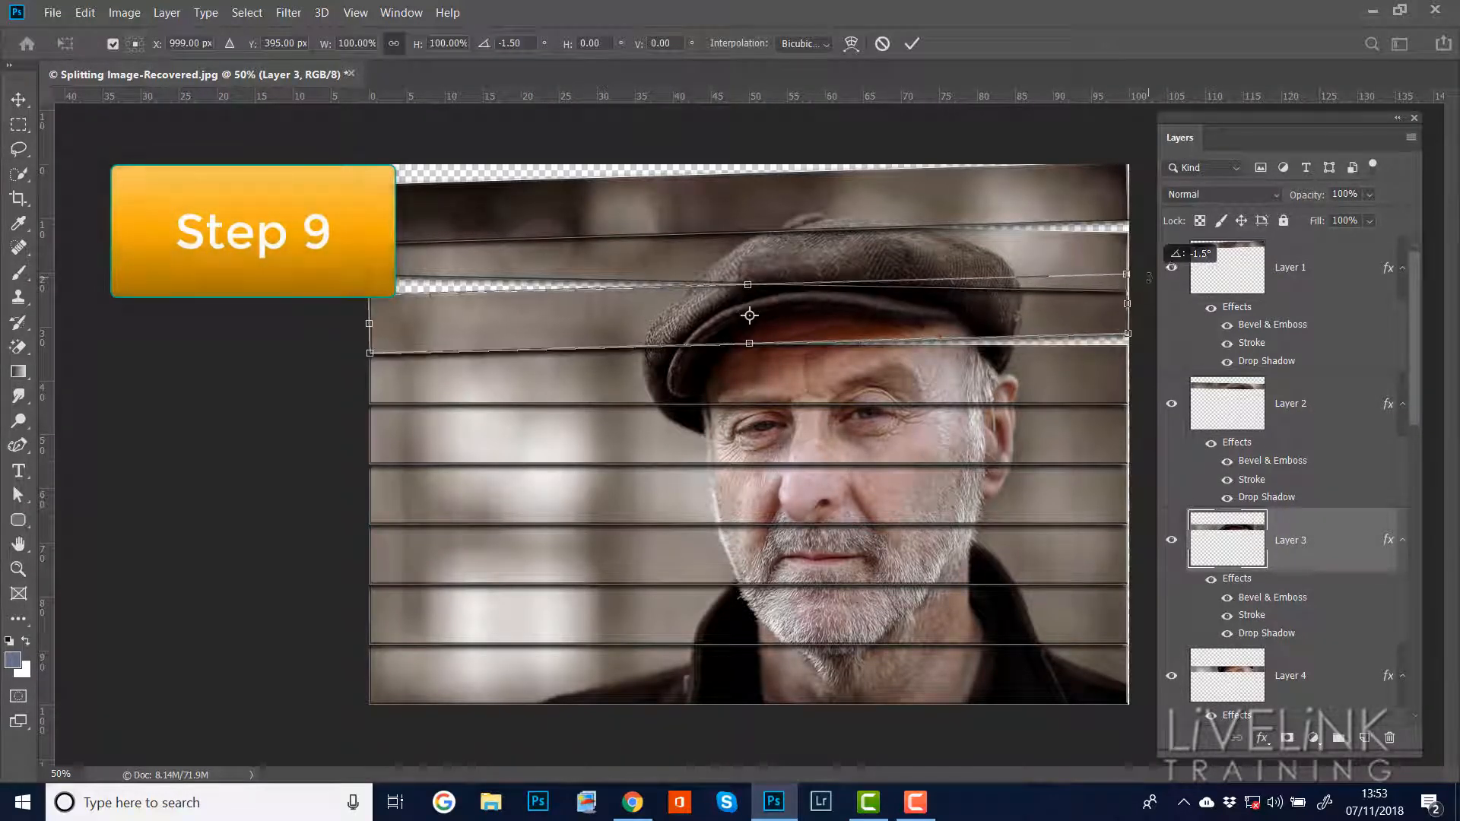
key("Return")
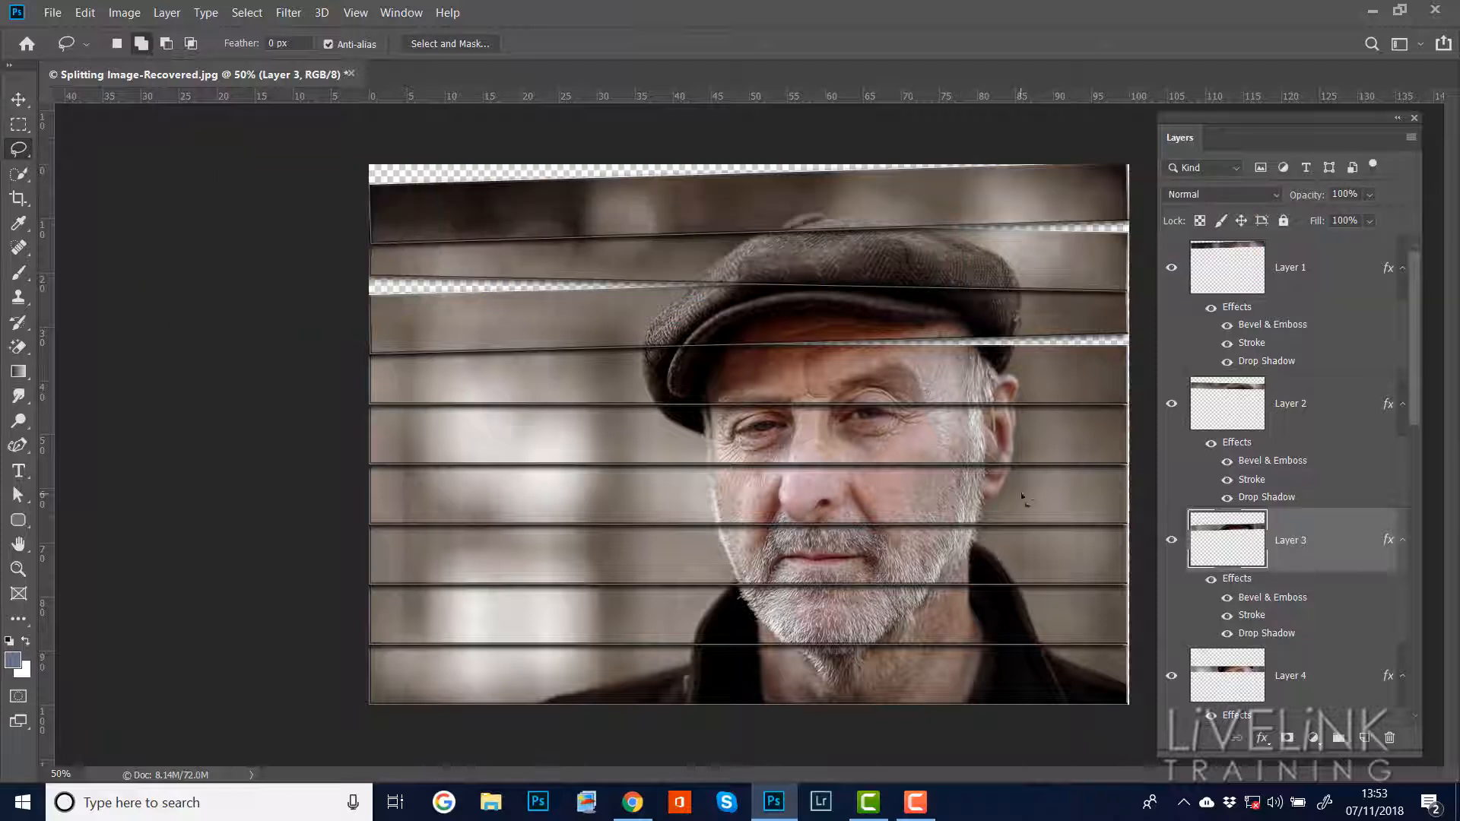
Rotate the Layer 6 strip slightly counter-clockwise, leaving Layers 4 and 5 level.
scroll(1278, 541, "down", 3)
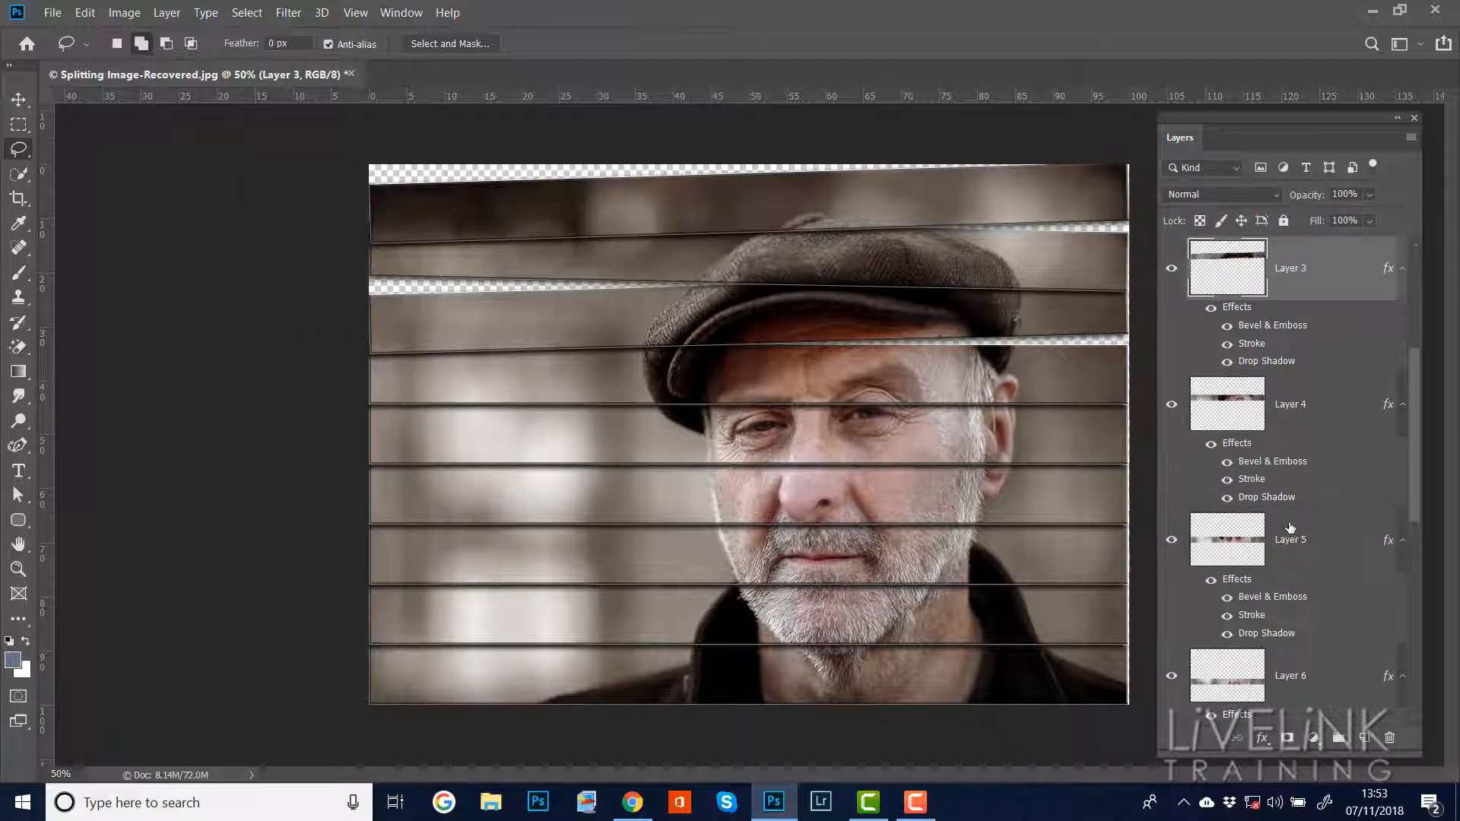
left_click(1298, 658)
scroll(1304, 547, "down", 3)
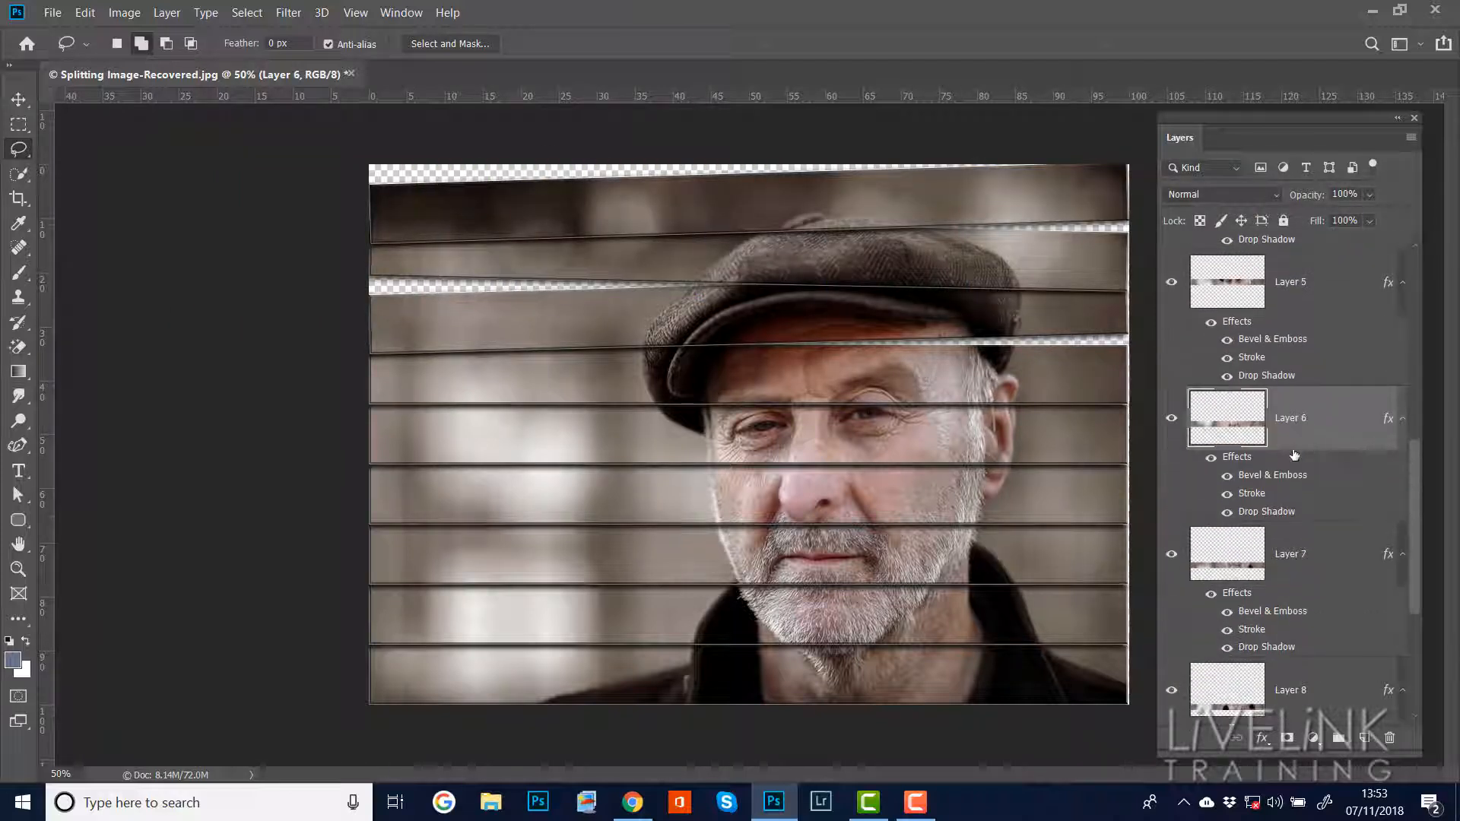
key("ctrl+t")
left_click_drag(1151, 473, 1151, 461)
key("Return")
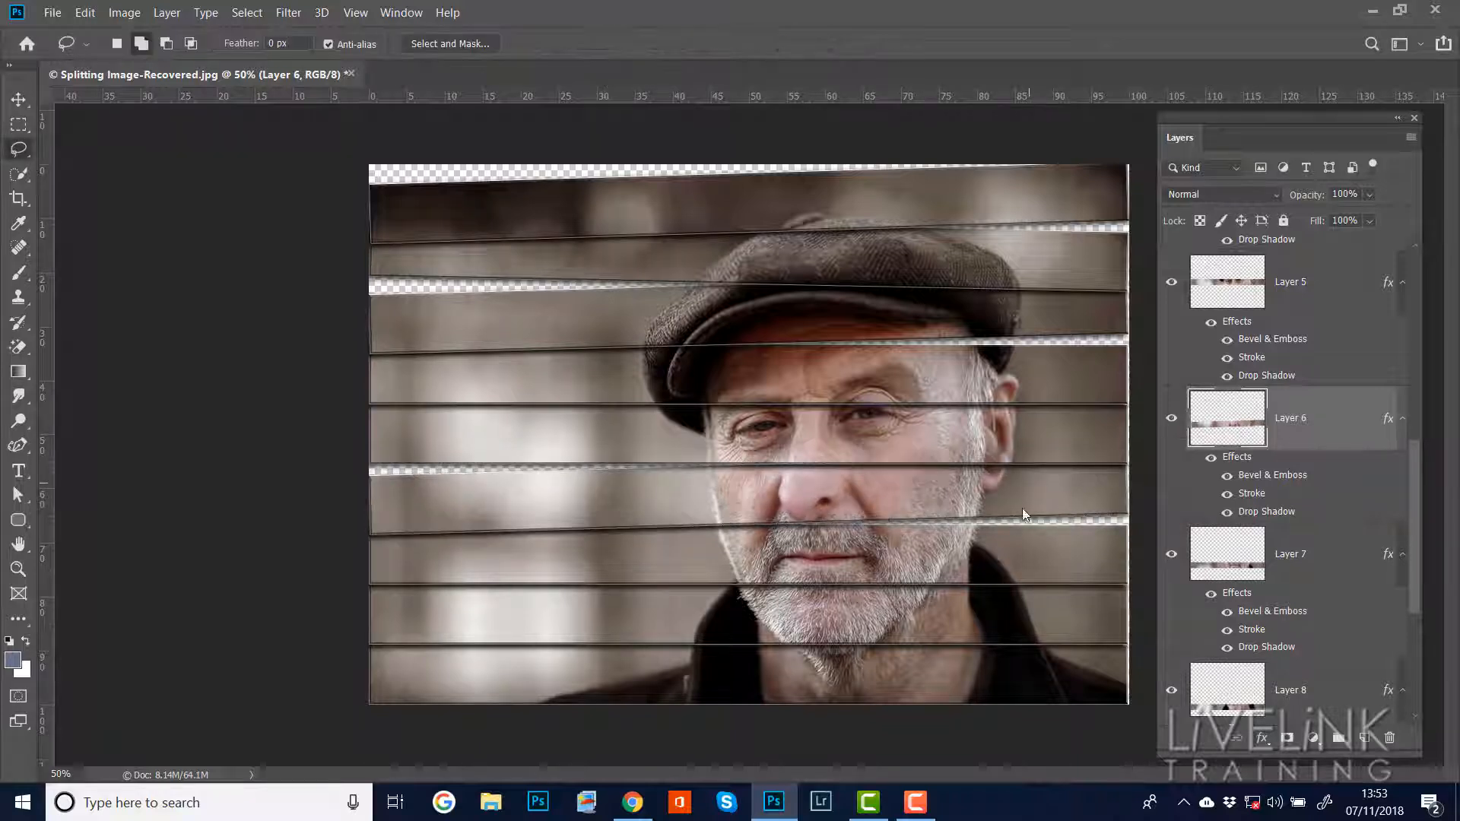
Rotate the Layer 7 strip about 1.10° clockwise and shift it up to about X 1001 px, Y 1015 px.
left_click(1292, 559)
key("ctrl+t")
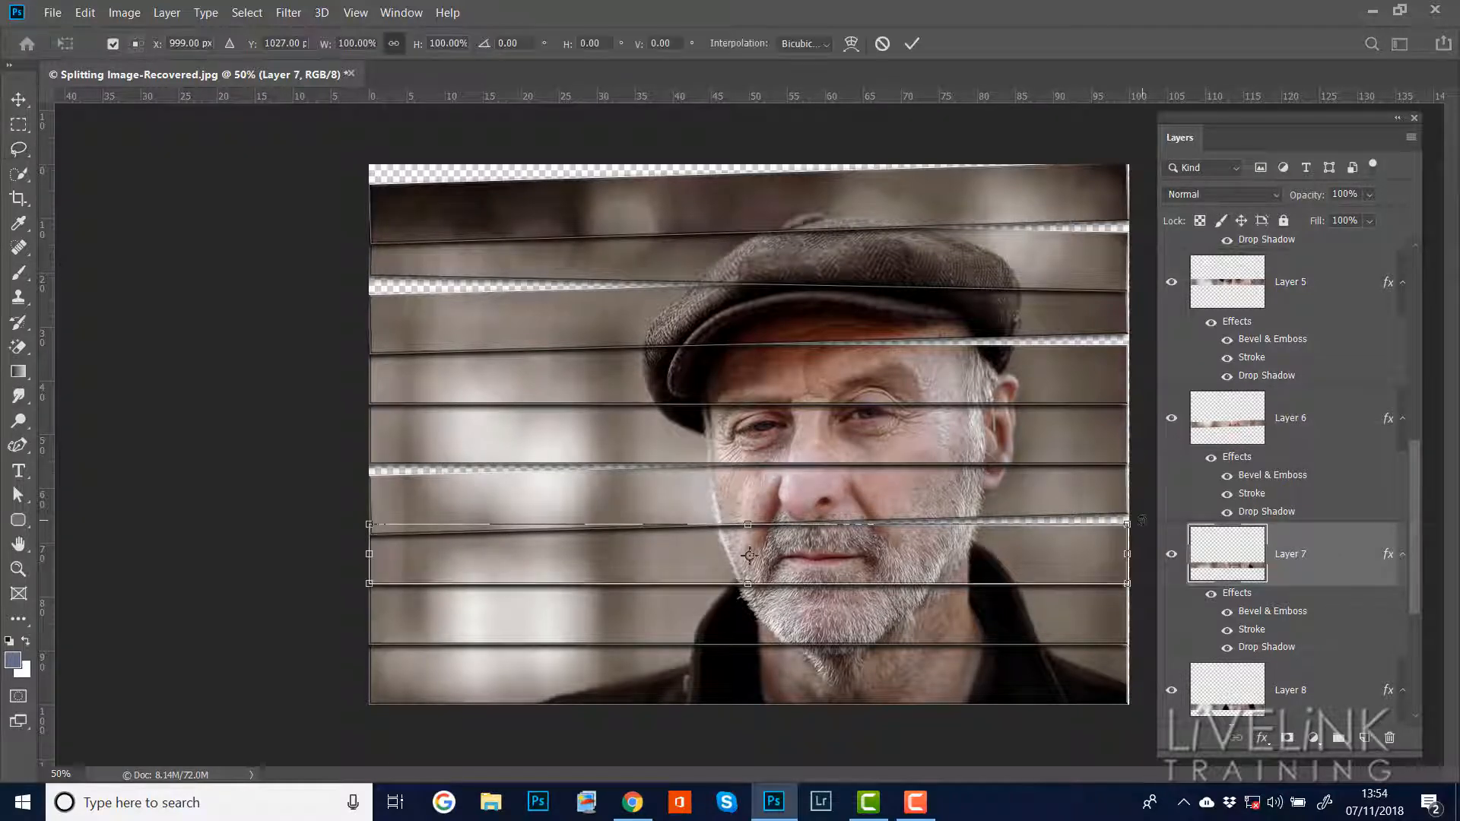
mouse_move(1100, 532)
left_mouse_down()
mouse_move(1062, 542)
mouse_move(1075, 543)
left_mouse_up()
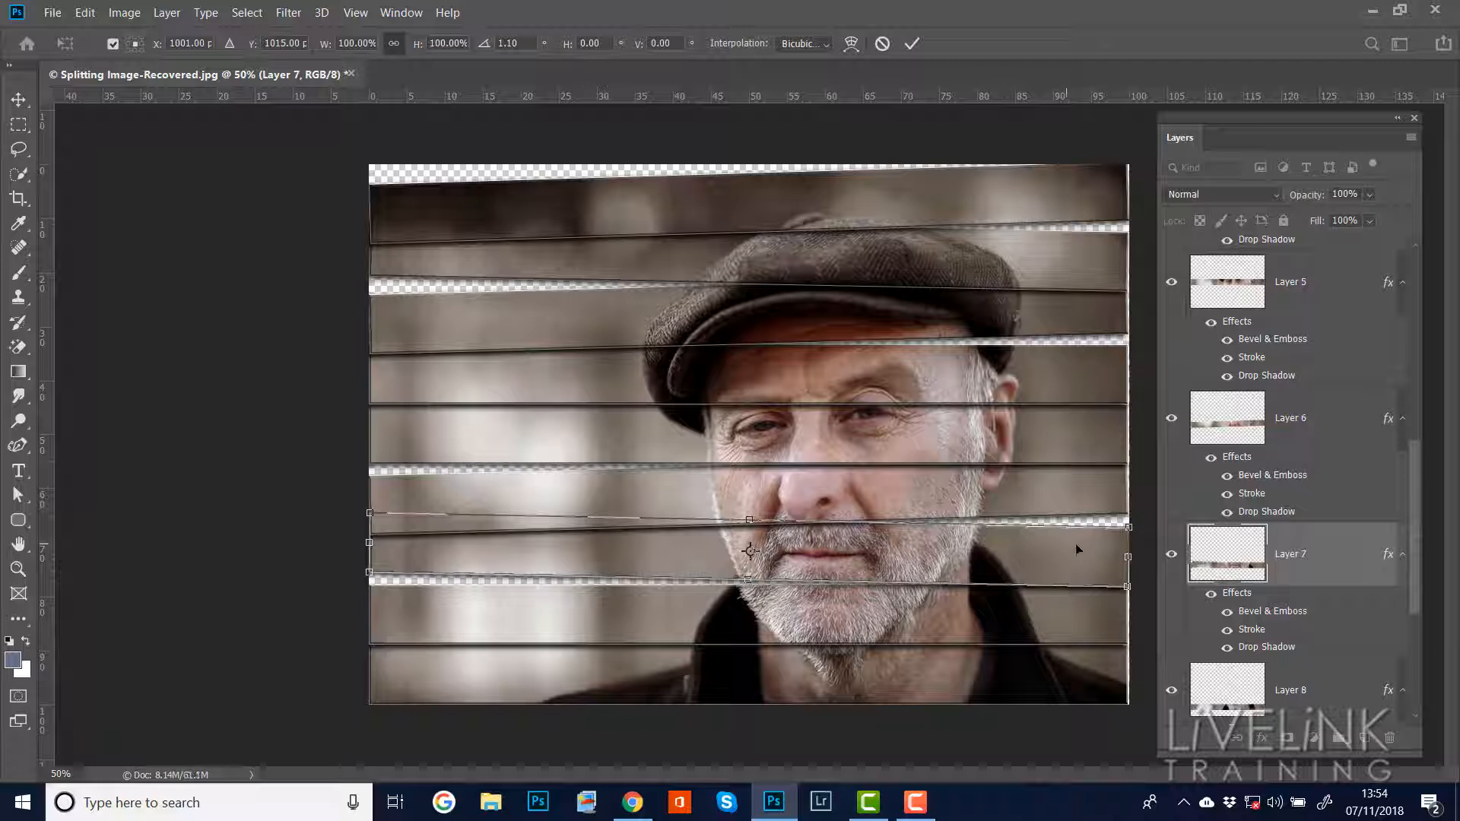
key("Return")
key("l")
Rotate the Layer 8 strip about -0.86° around its centre.
left_click(1327, 689)
key("ctrl+t")
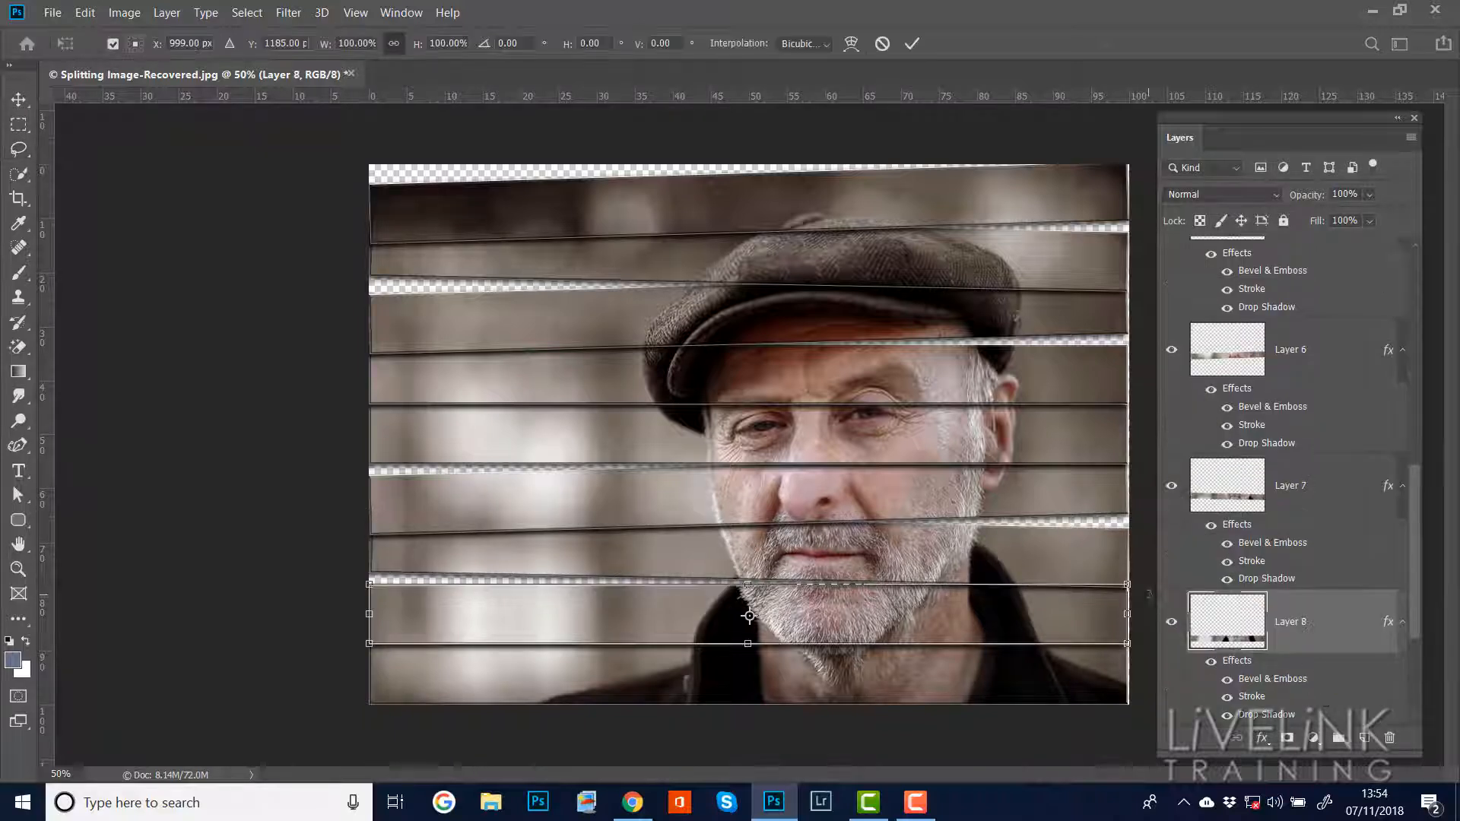
left_click_drag(1150, 595, 1150, 589)
key("Return")
Rotate the Layer 9 strip at the base of the portrait slightly clockwise.
scroll(1415, 622, "down", 3)
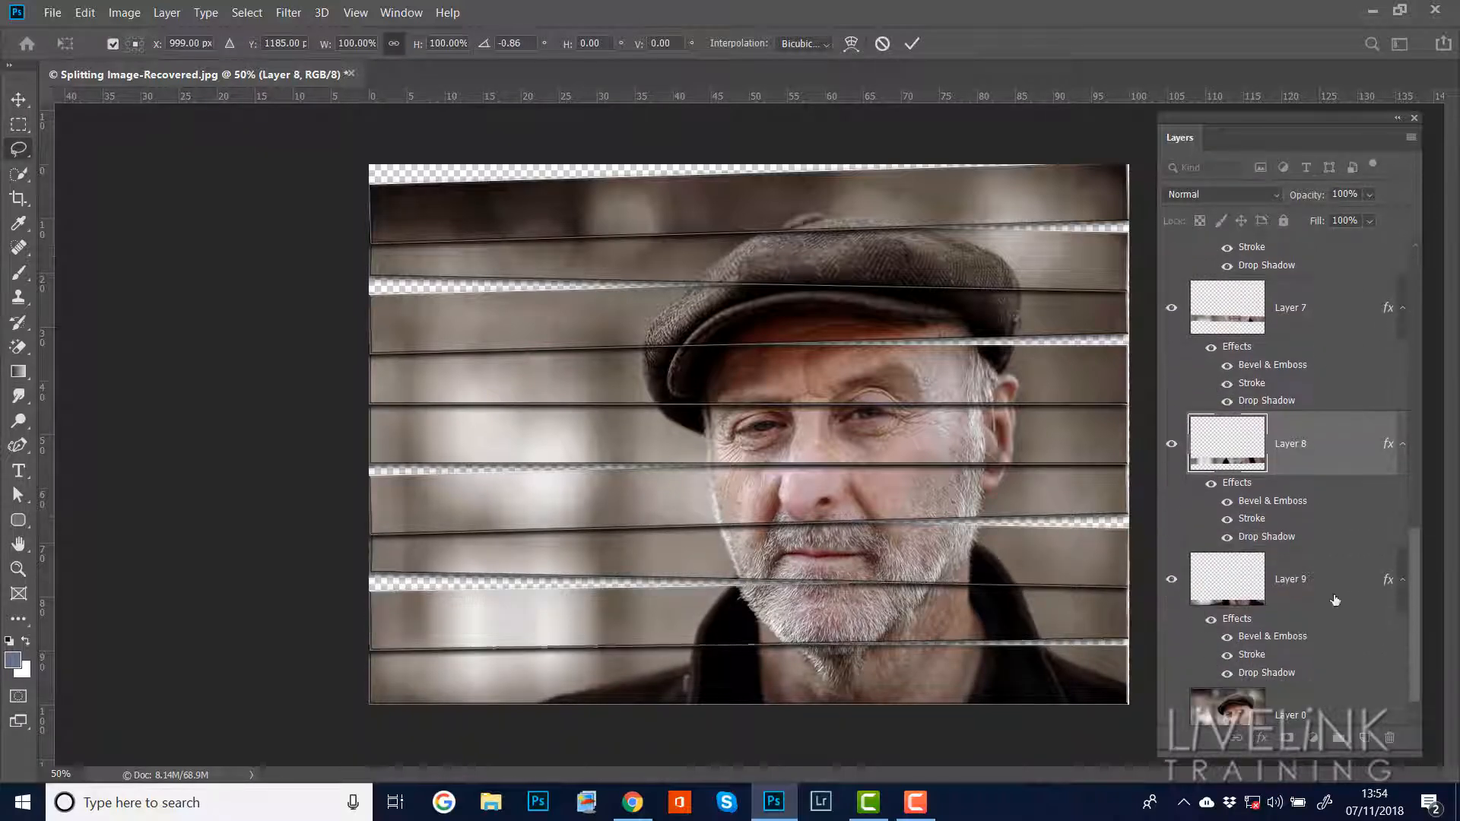
left_click(1266, 601)
key("ctrl+t")
left_click_drag(1143, 626, 1144, 632)
key("Return")
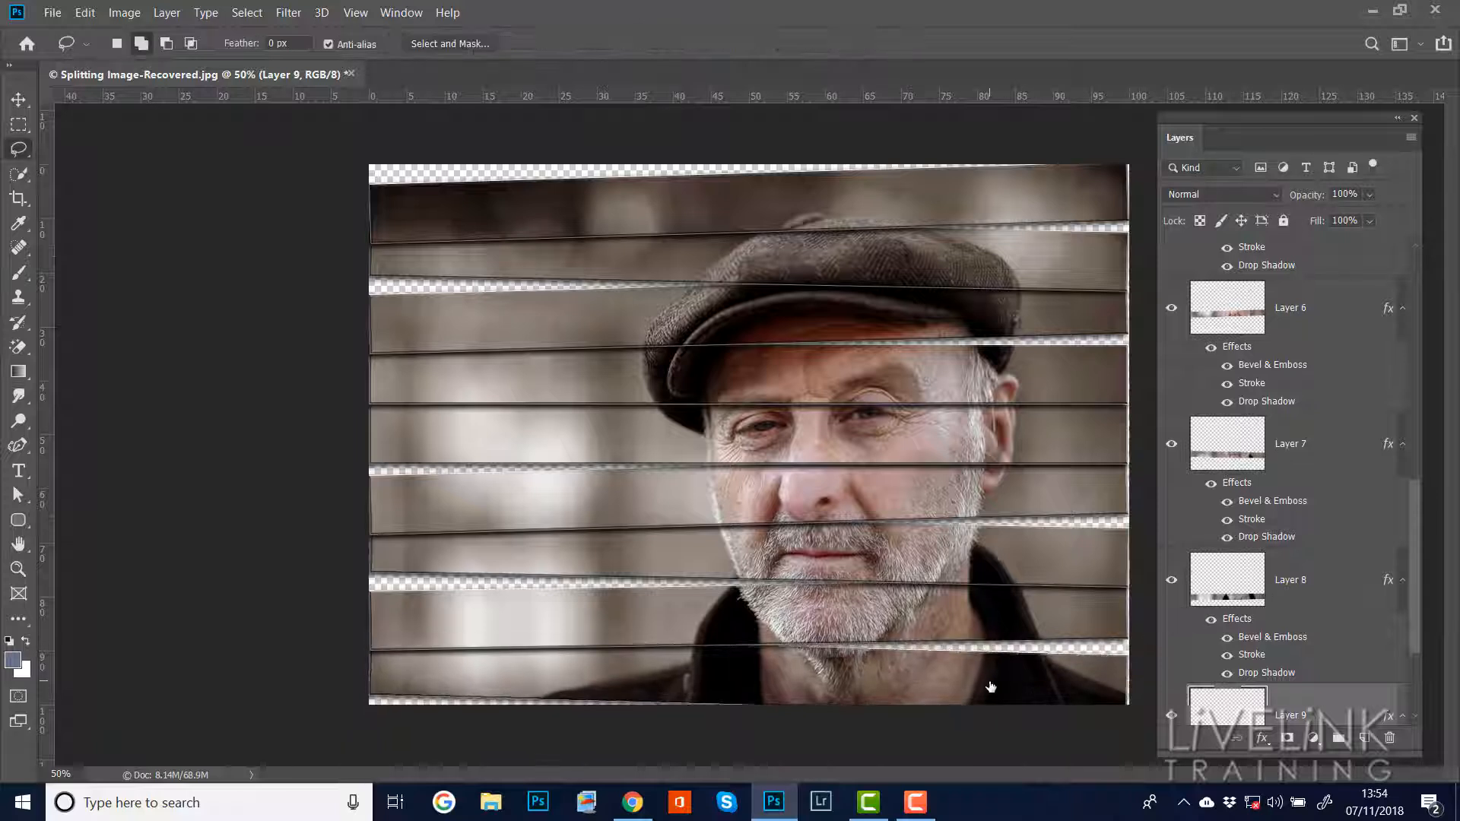
scroll(1344, 660, "down", 3)
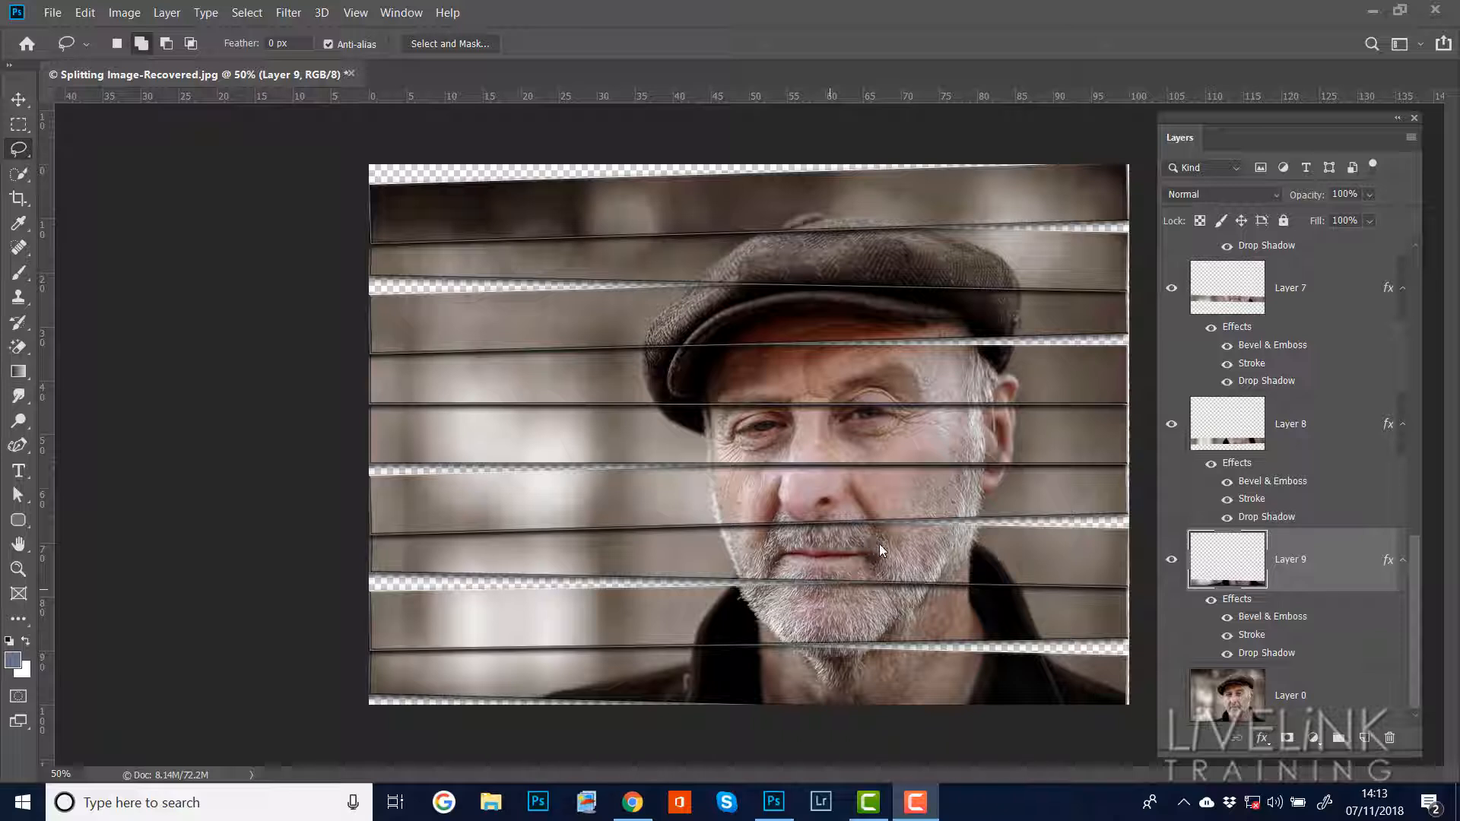
Extend the canvas outward on all sides with the Crop tool, leaving a transparent border around the strips.
key("ctrl+minus")
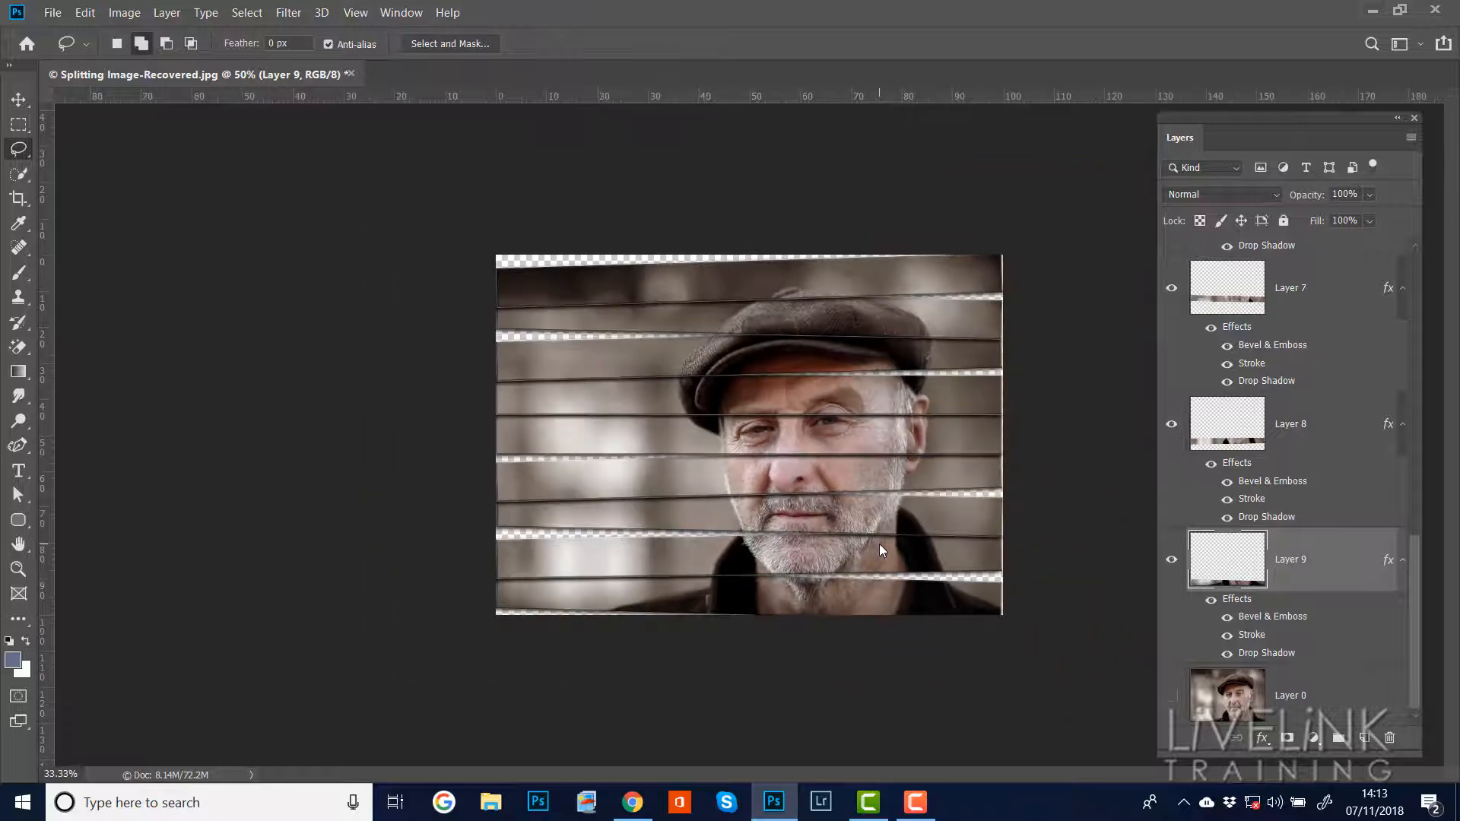
key("ctrl+minus")
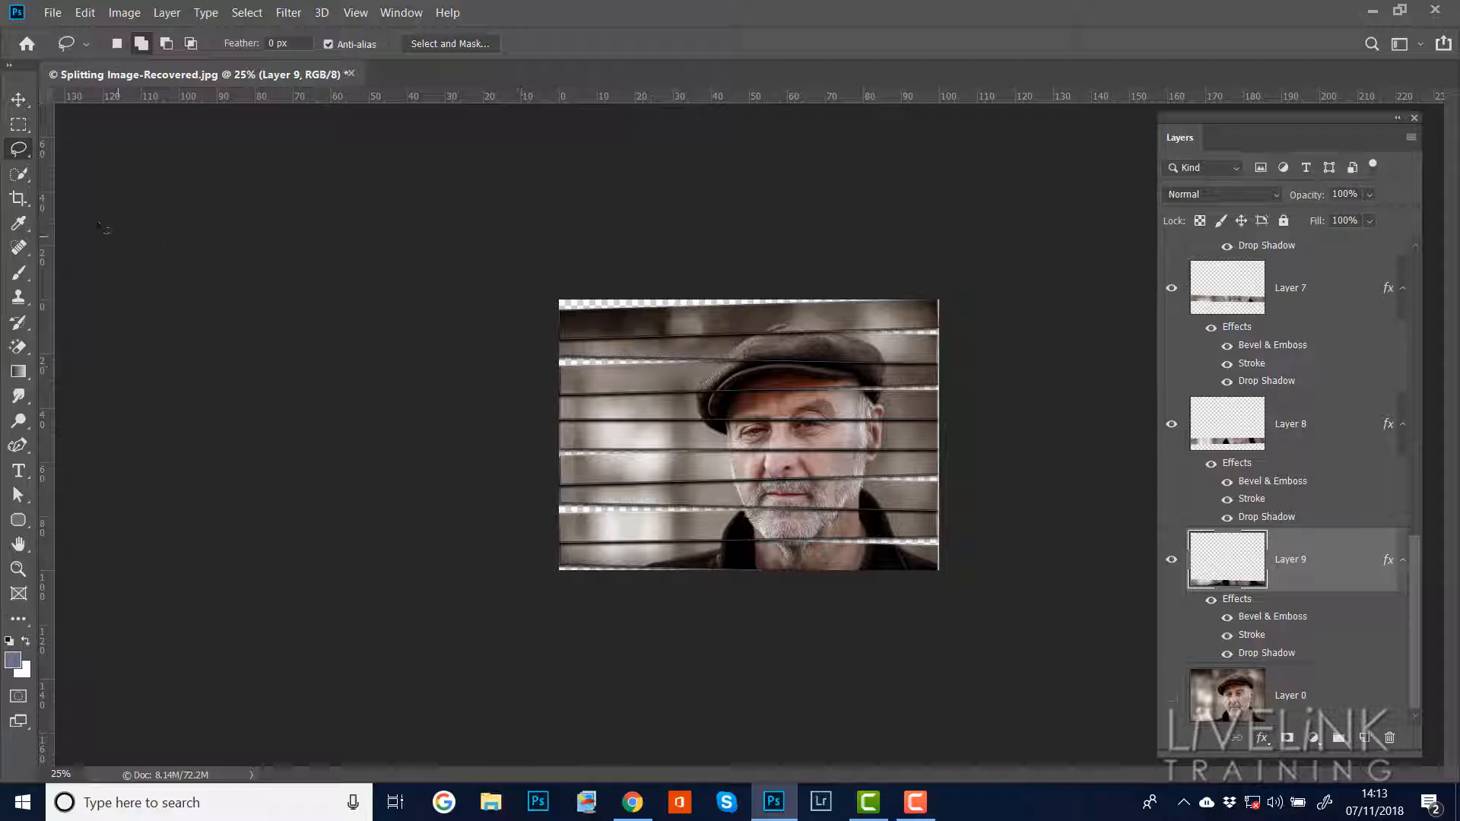
left_click(18, 199)
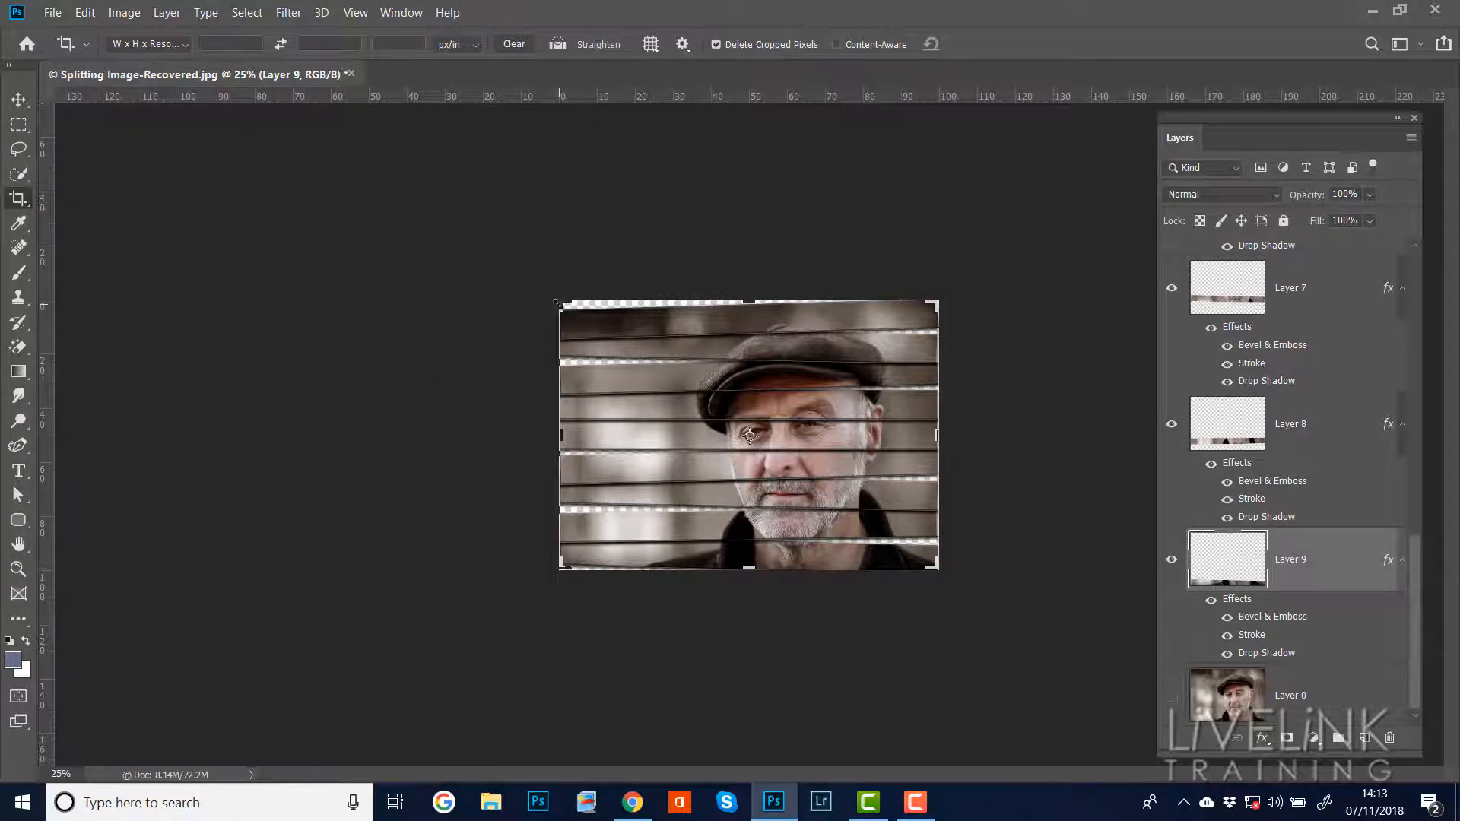
left_click_drag(555, 302, 524, 301)
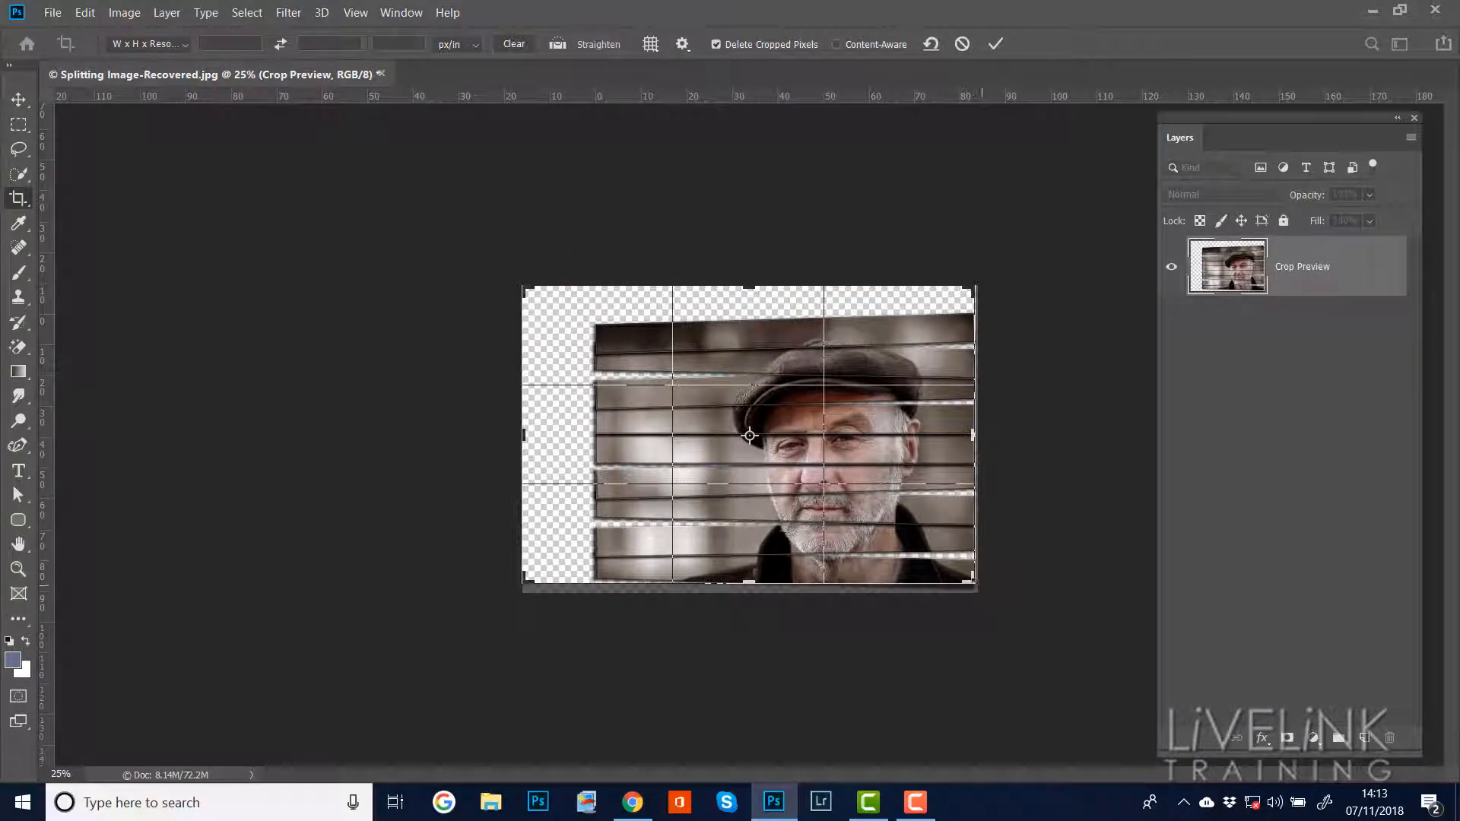
left_click_drag(973, 581, 1009, 605)
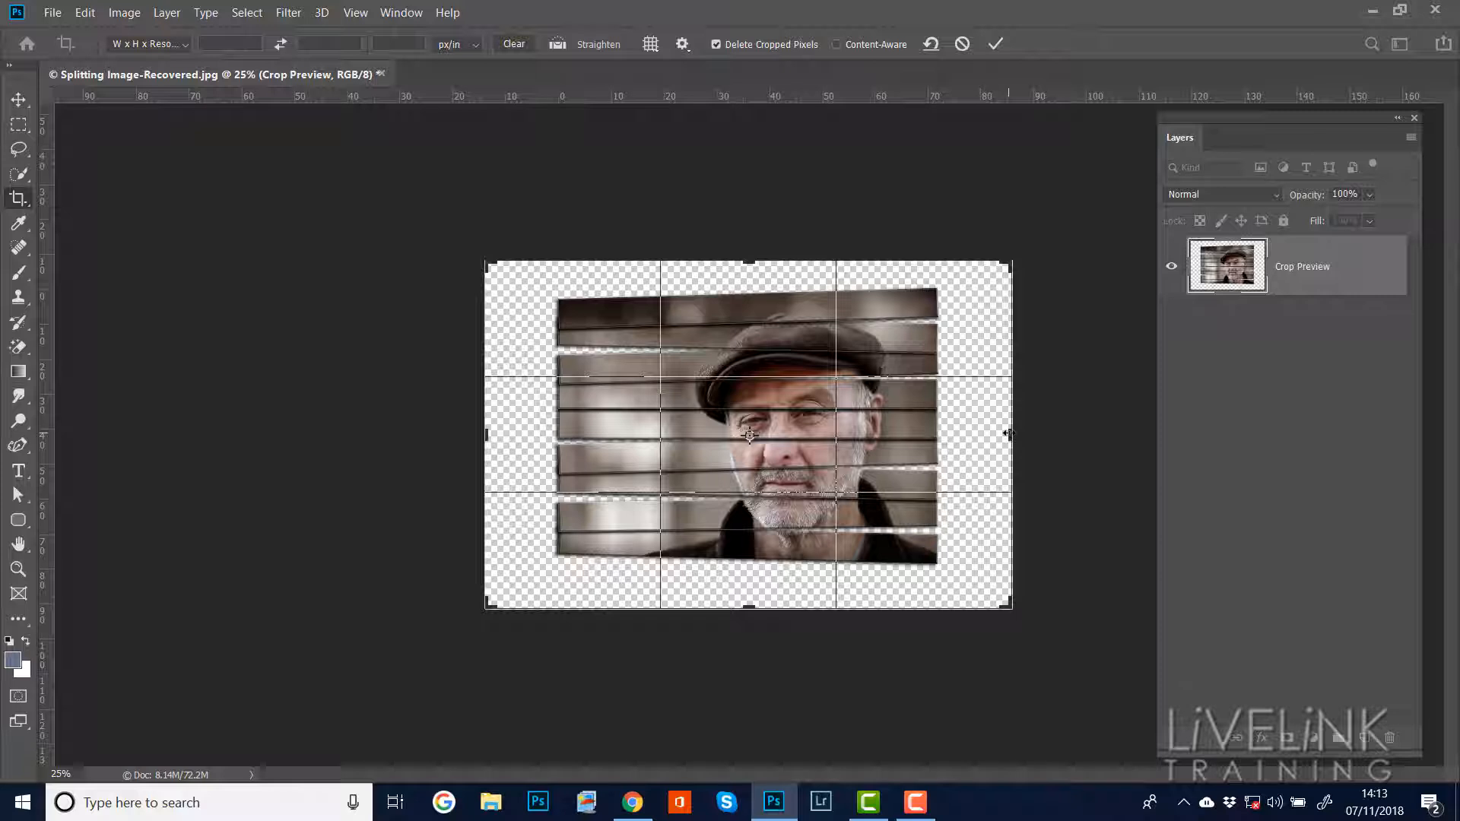
left_click_drag(1010, 434, 1005, 434)
key("ctrl+r")
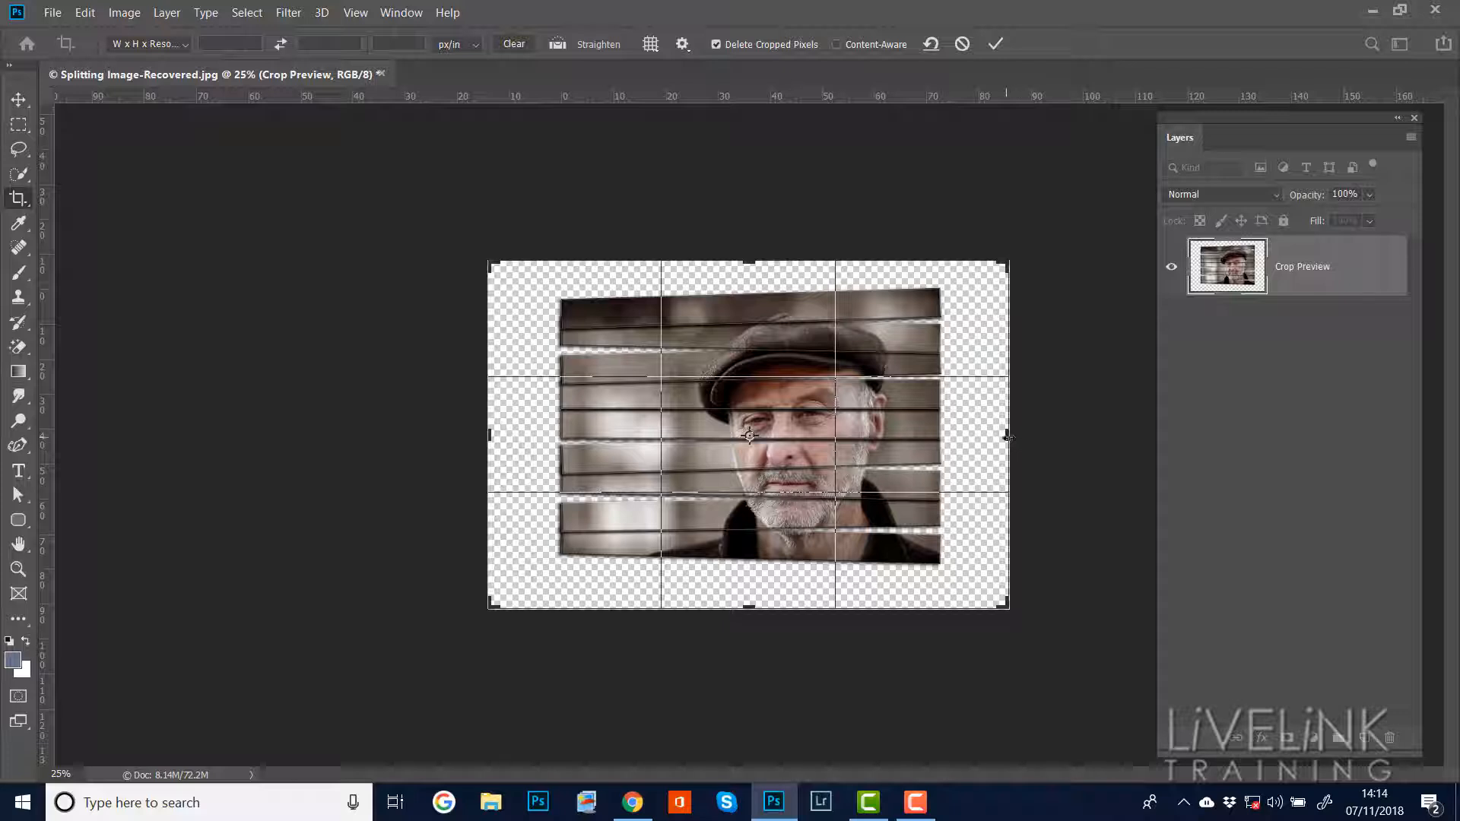
left_click_drag(1007, 435, 1015, 434)
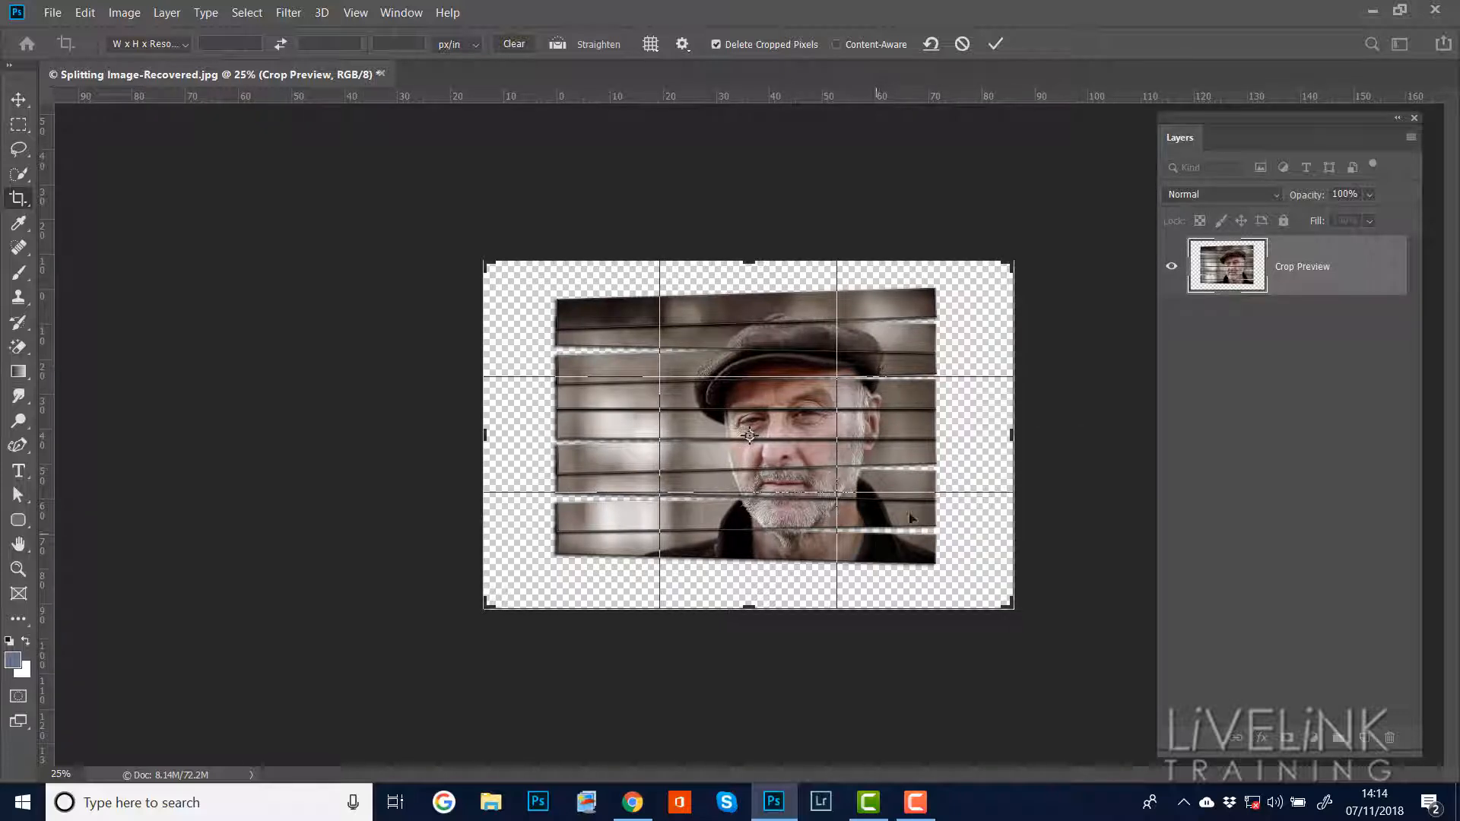
key("Return")
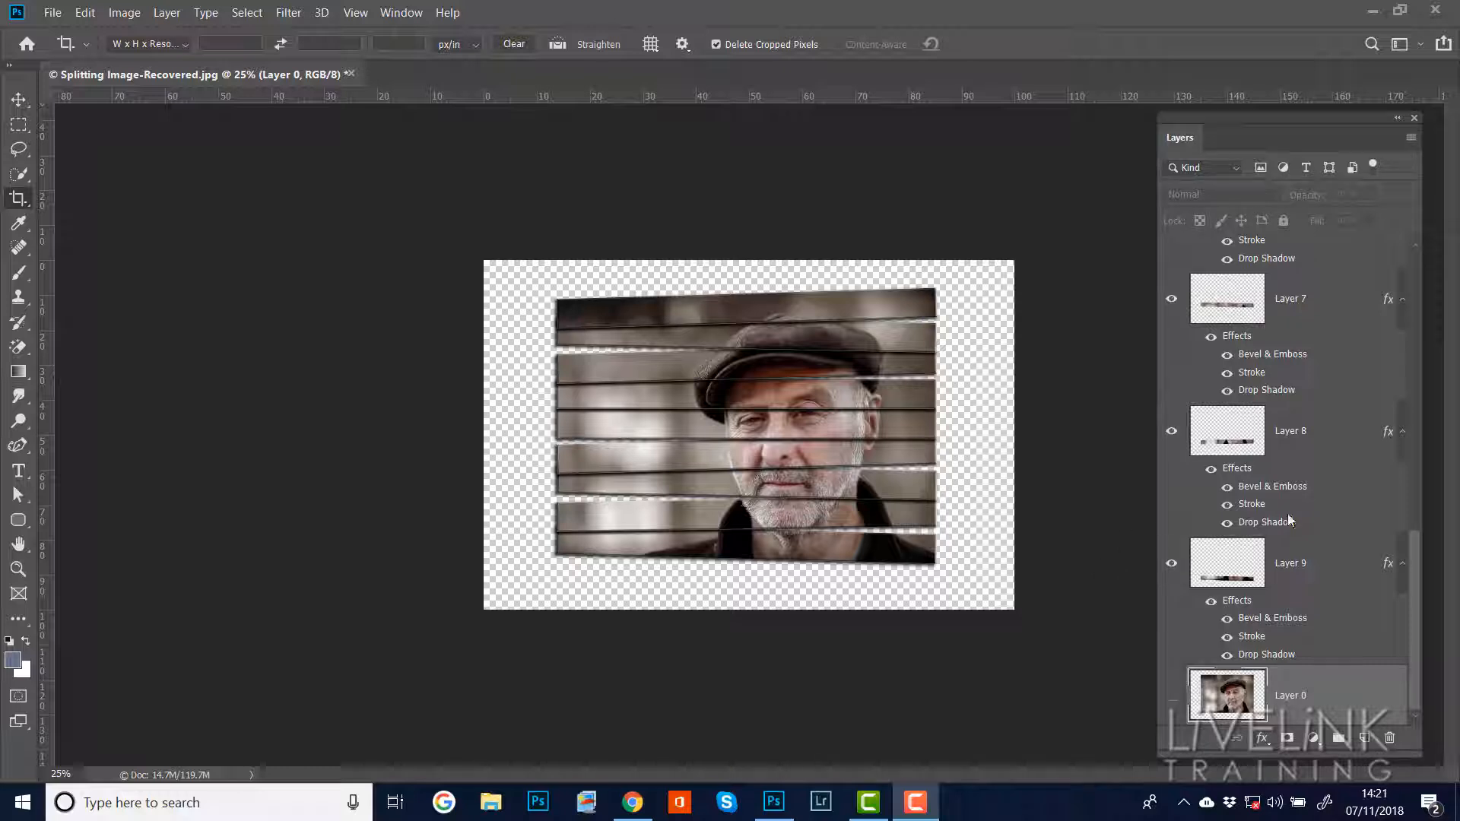
Add a Solid Color fill layer directly above the original portrait layer, Layer 0.
left_click(1416, 541)
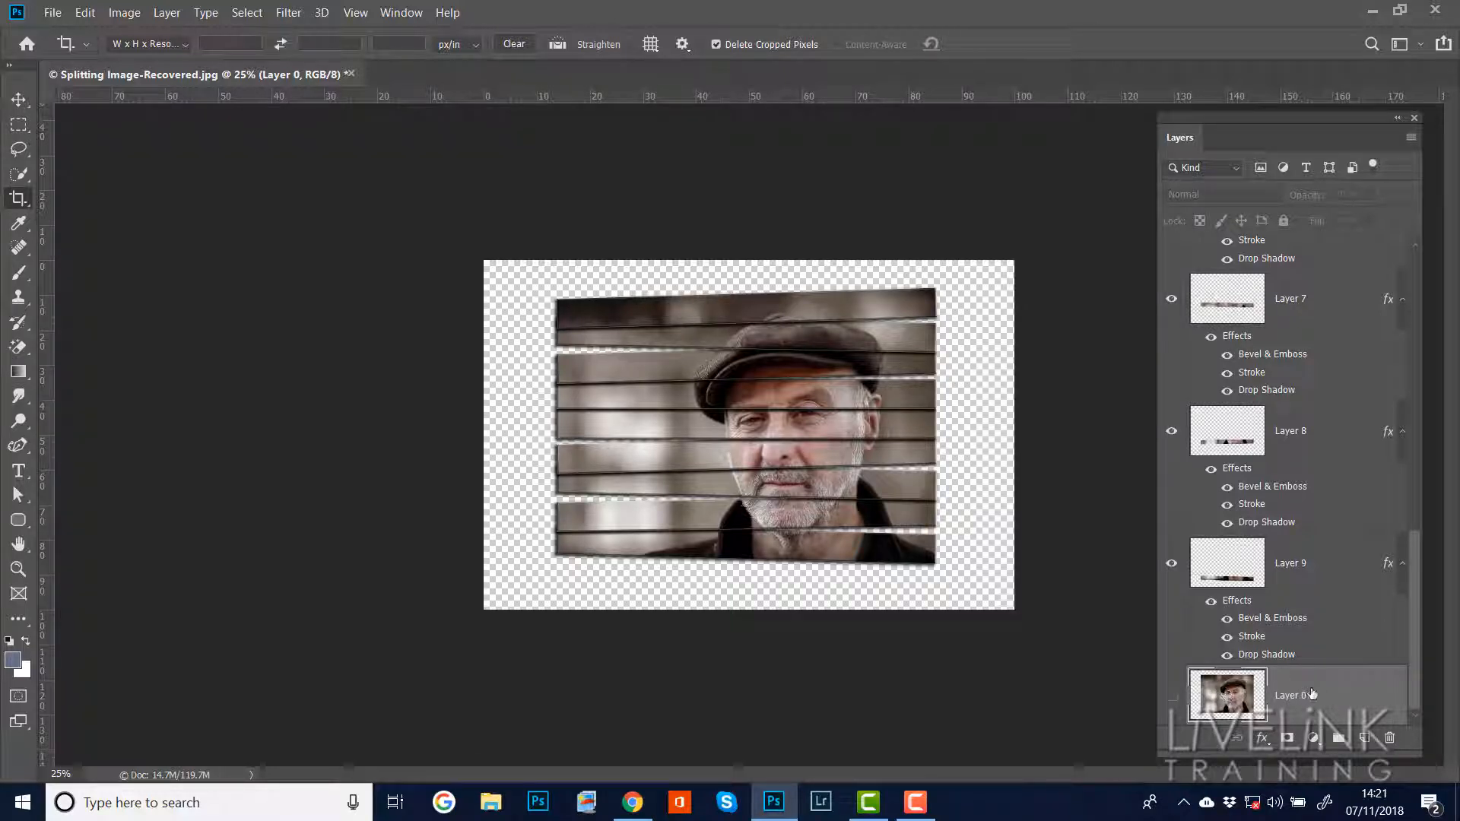
left_click(1315, 739)
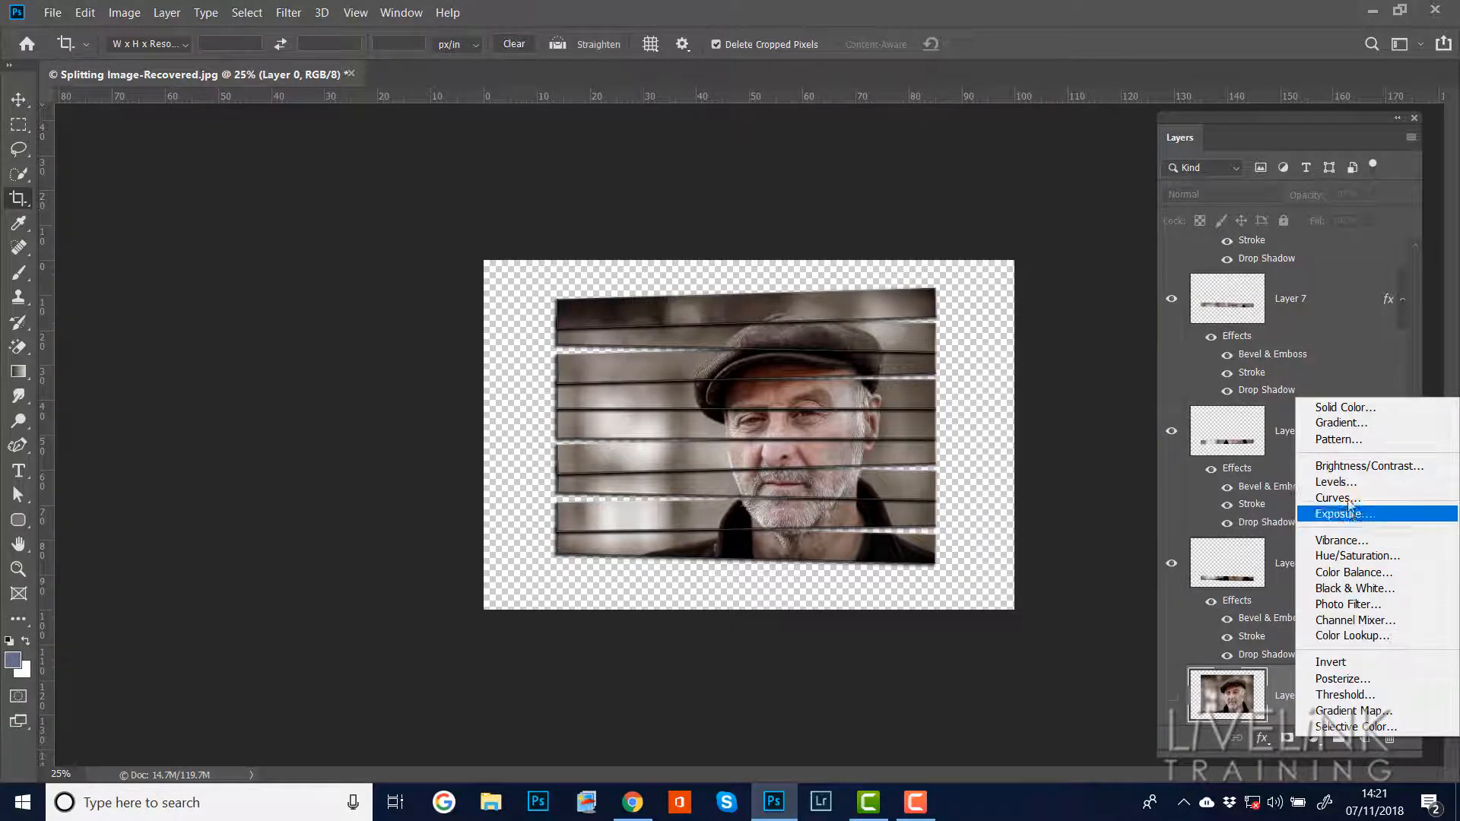
left_click(1342, 413)
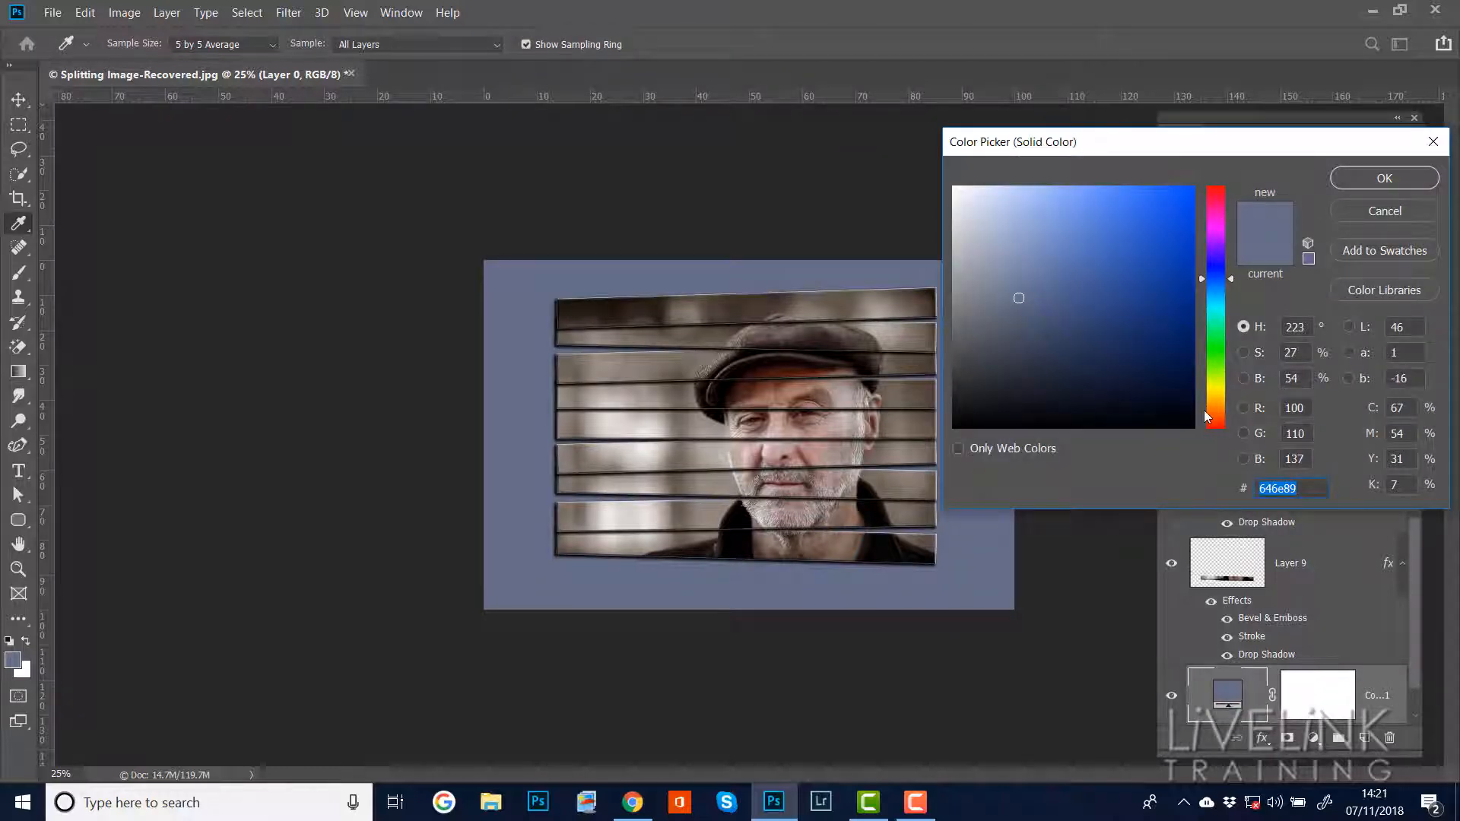
Sample tones from the photo and set the background fill to the muted grey-brown #867d74 from the blurred backdrop.
left_click_drag(1202, 152, 1196, 168)
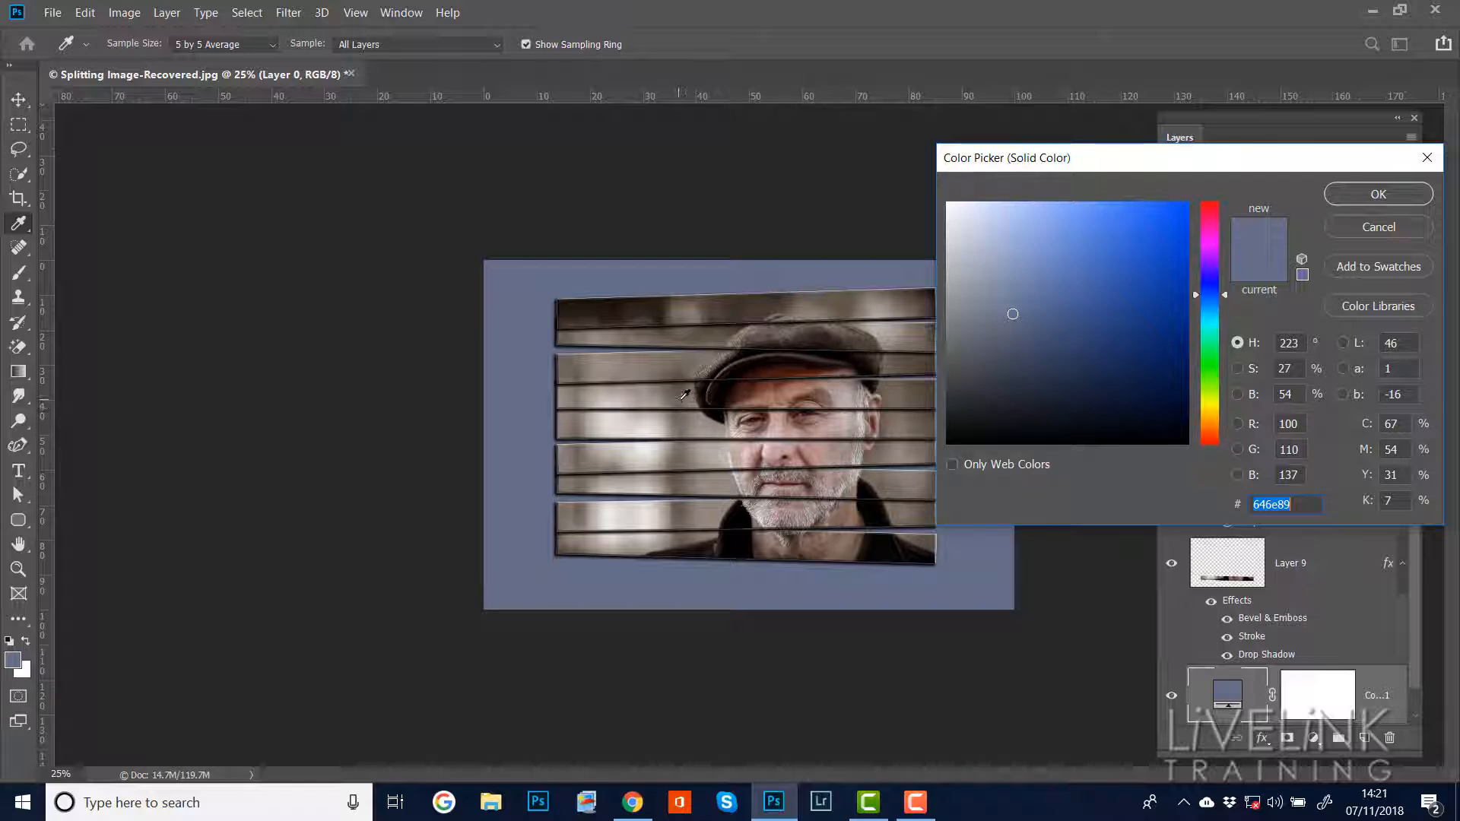
left_click(683, 397)
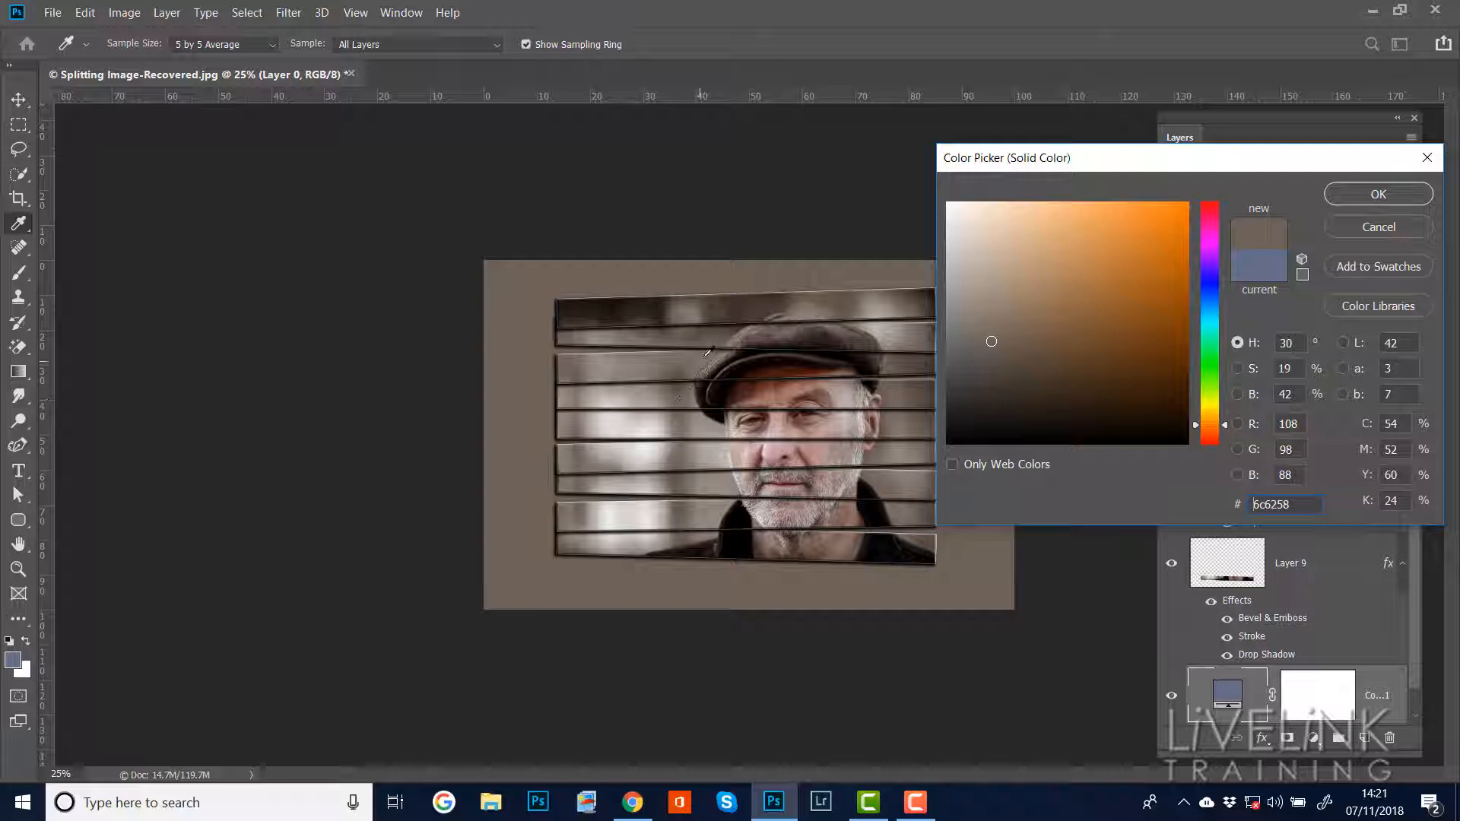
left_click(732, 311)
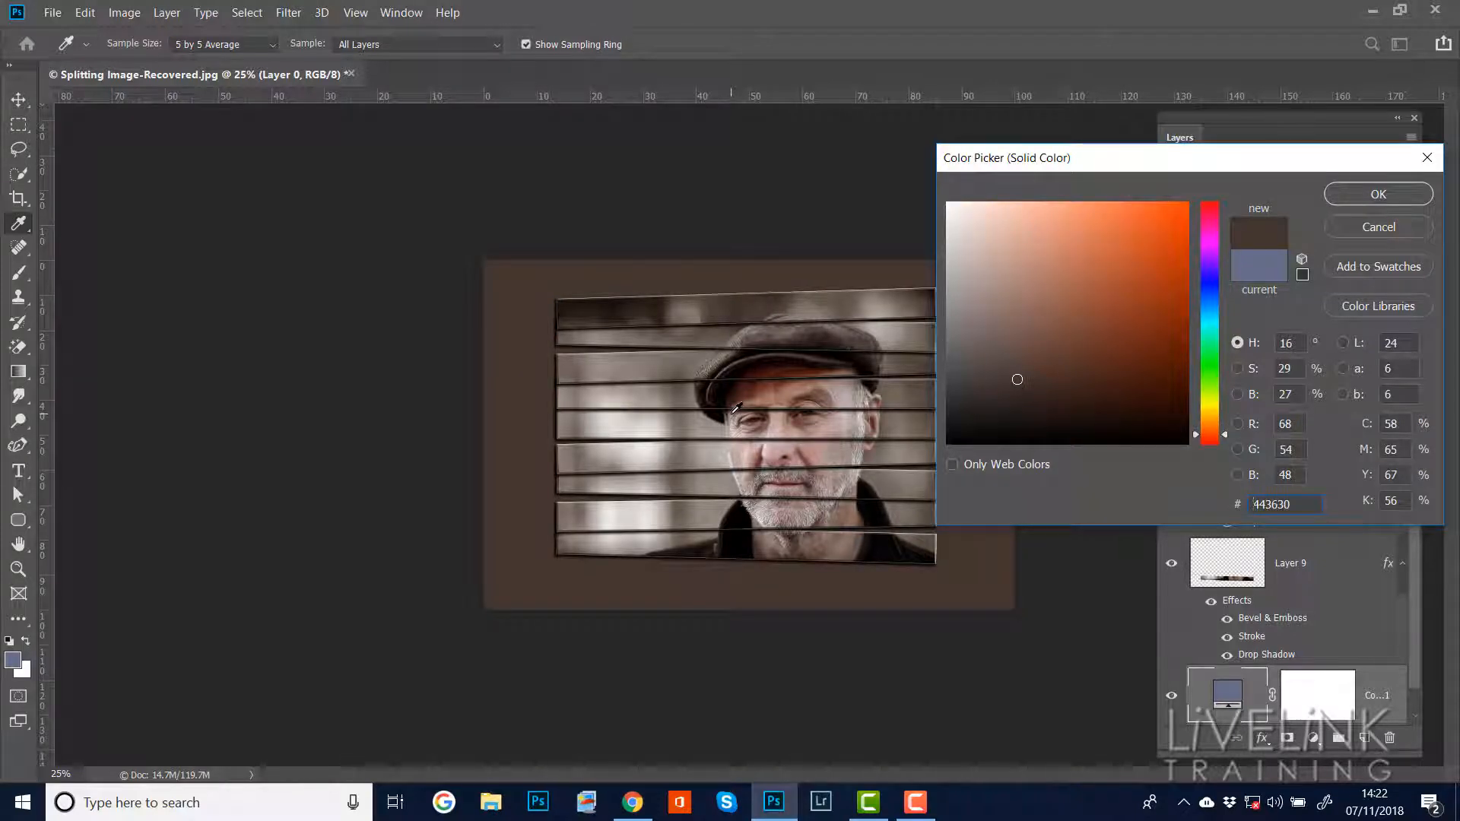
left_click(777, 445)
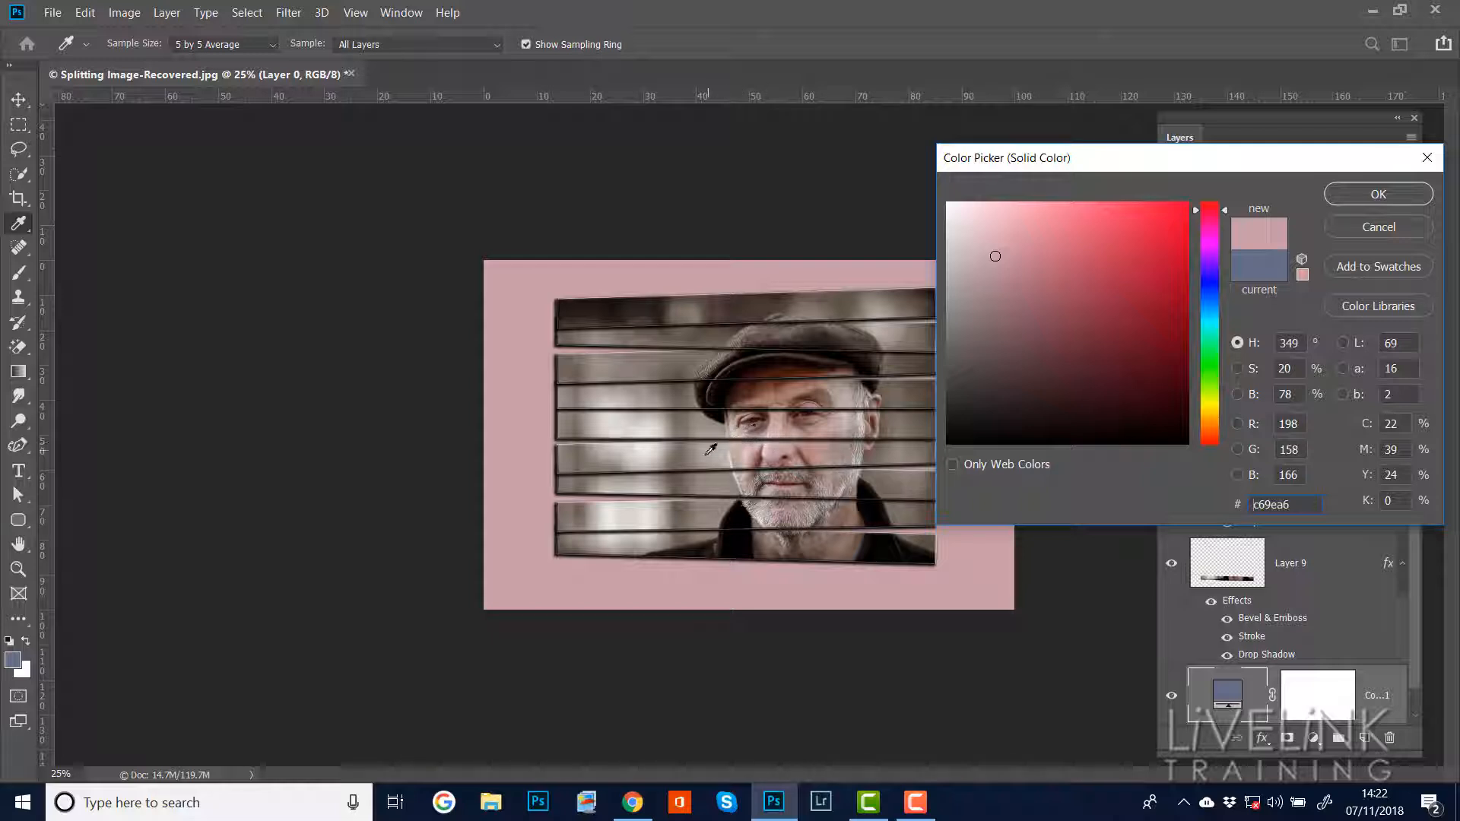
left_click(571, 453)
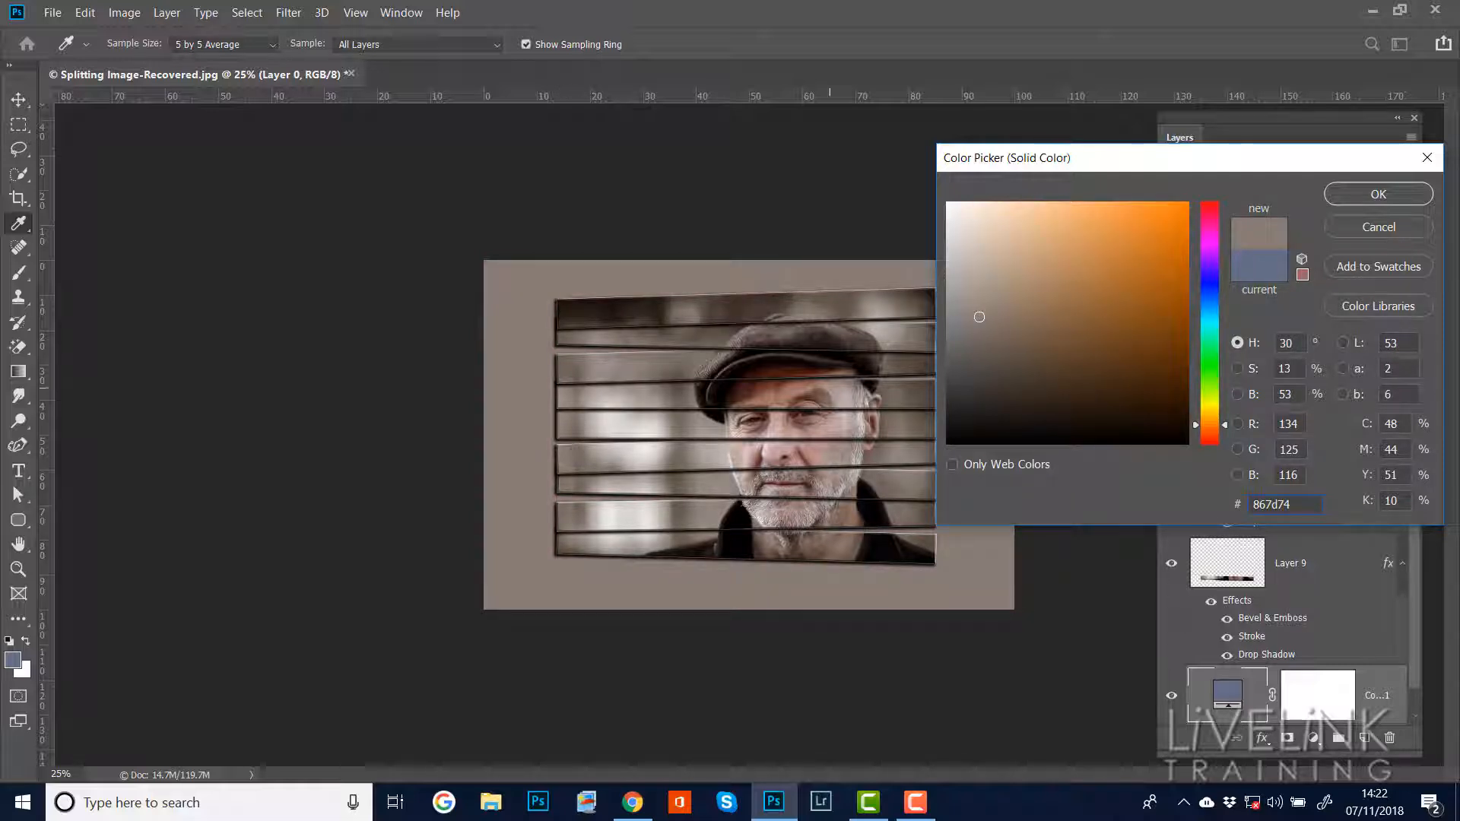
left_click(1377, 195)
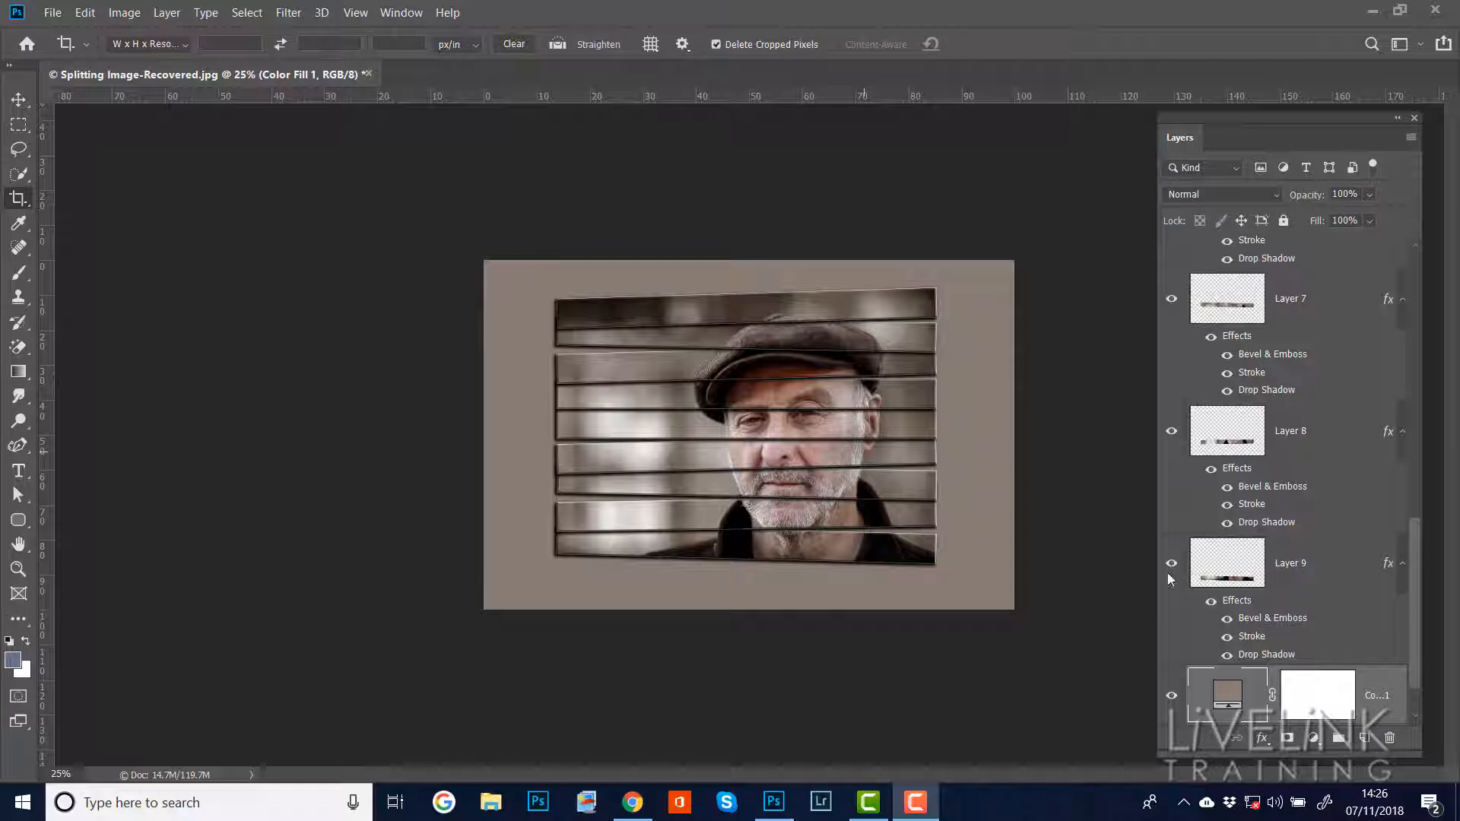
Create a new empty layer group above Layer 1 at the top of the layer stack.
left_click(1412, 613)
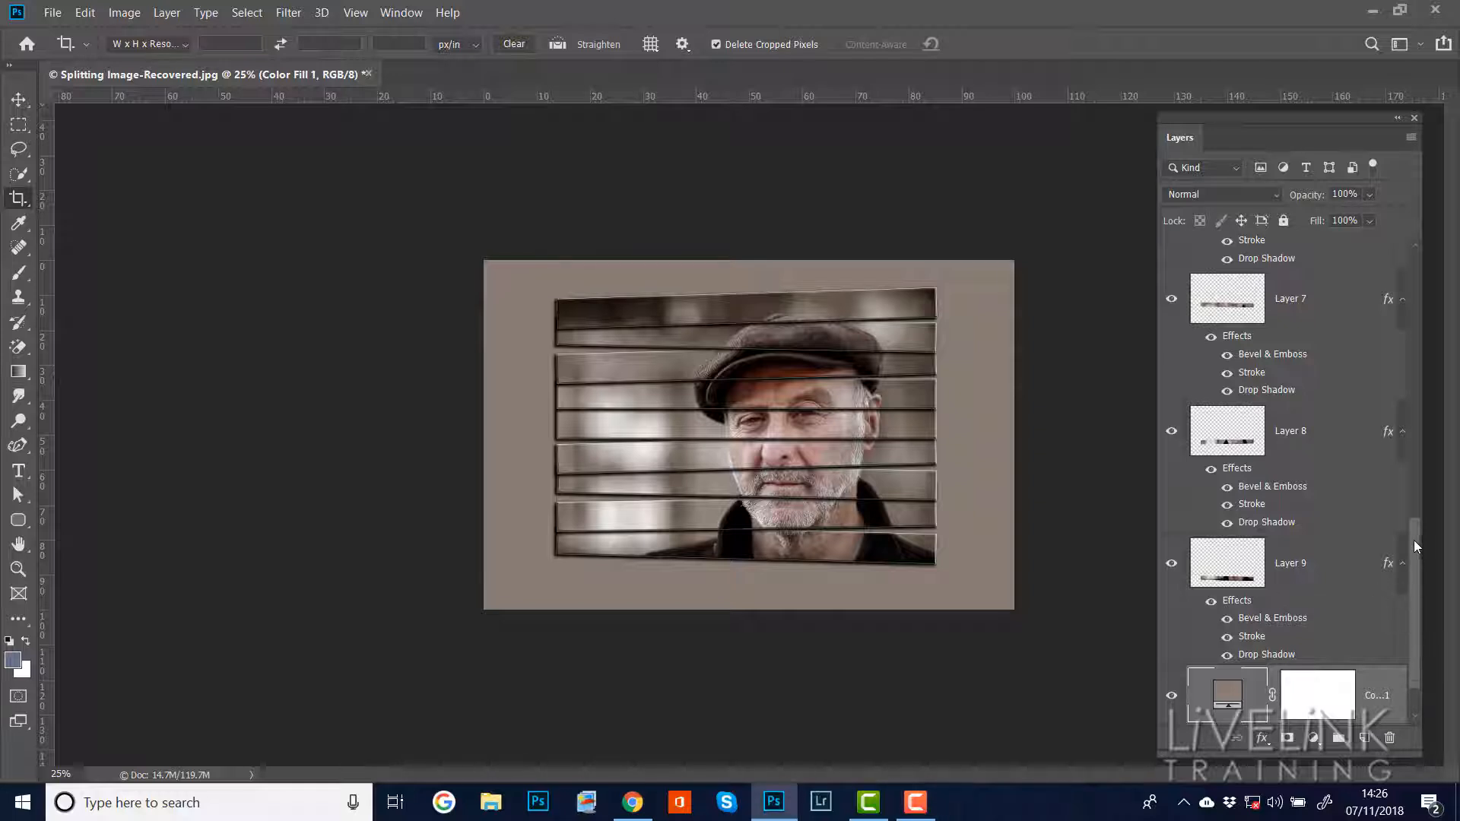
left_click_drag(1414, 555, 1414, 272)
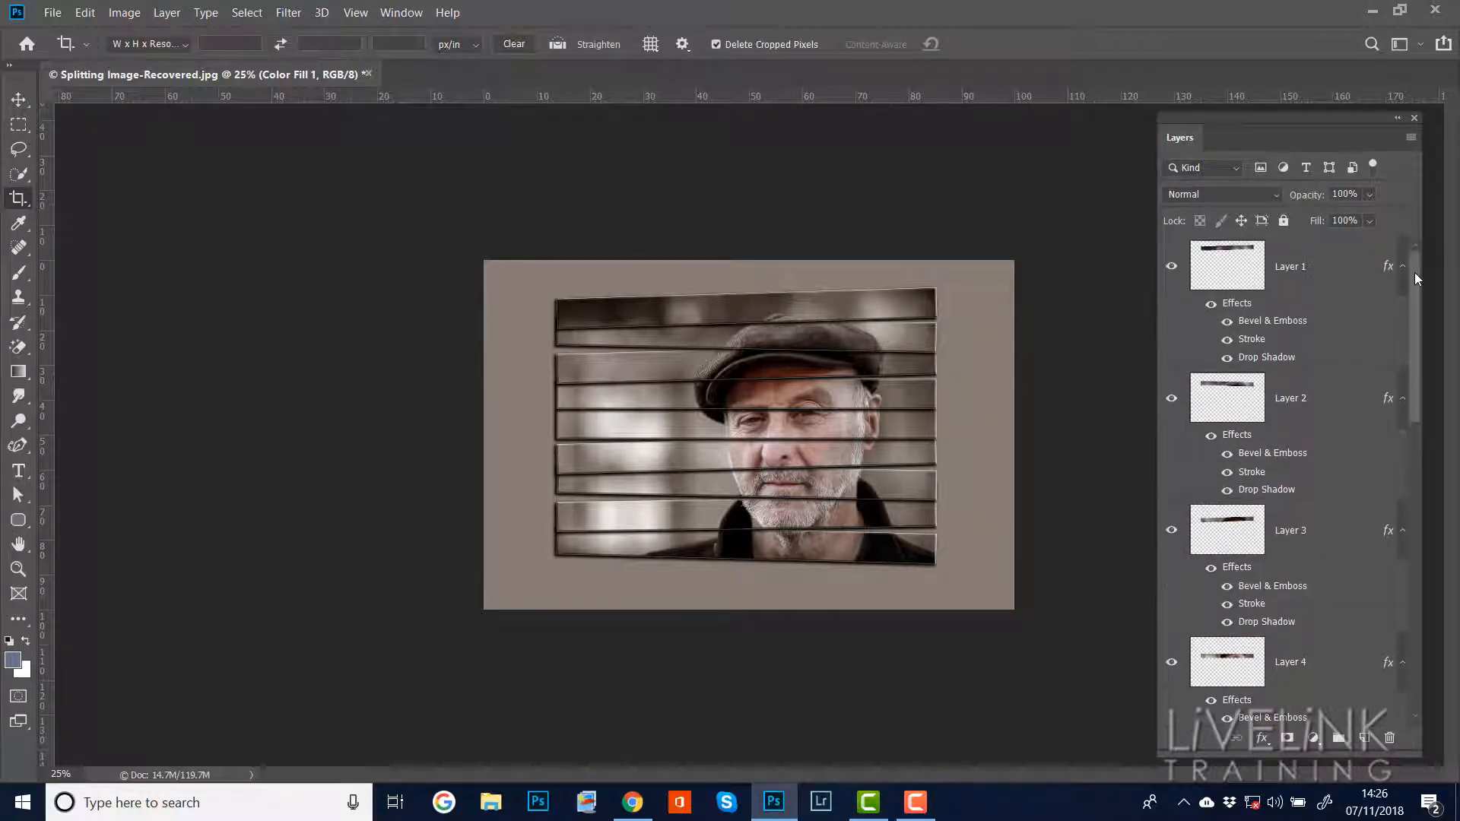
left_click(1336, 271)
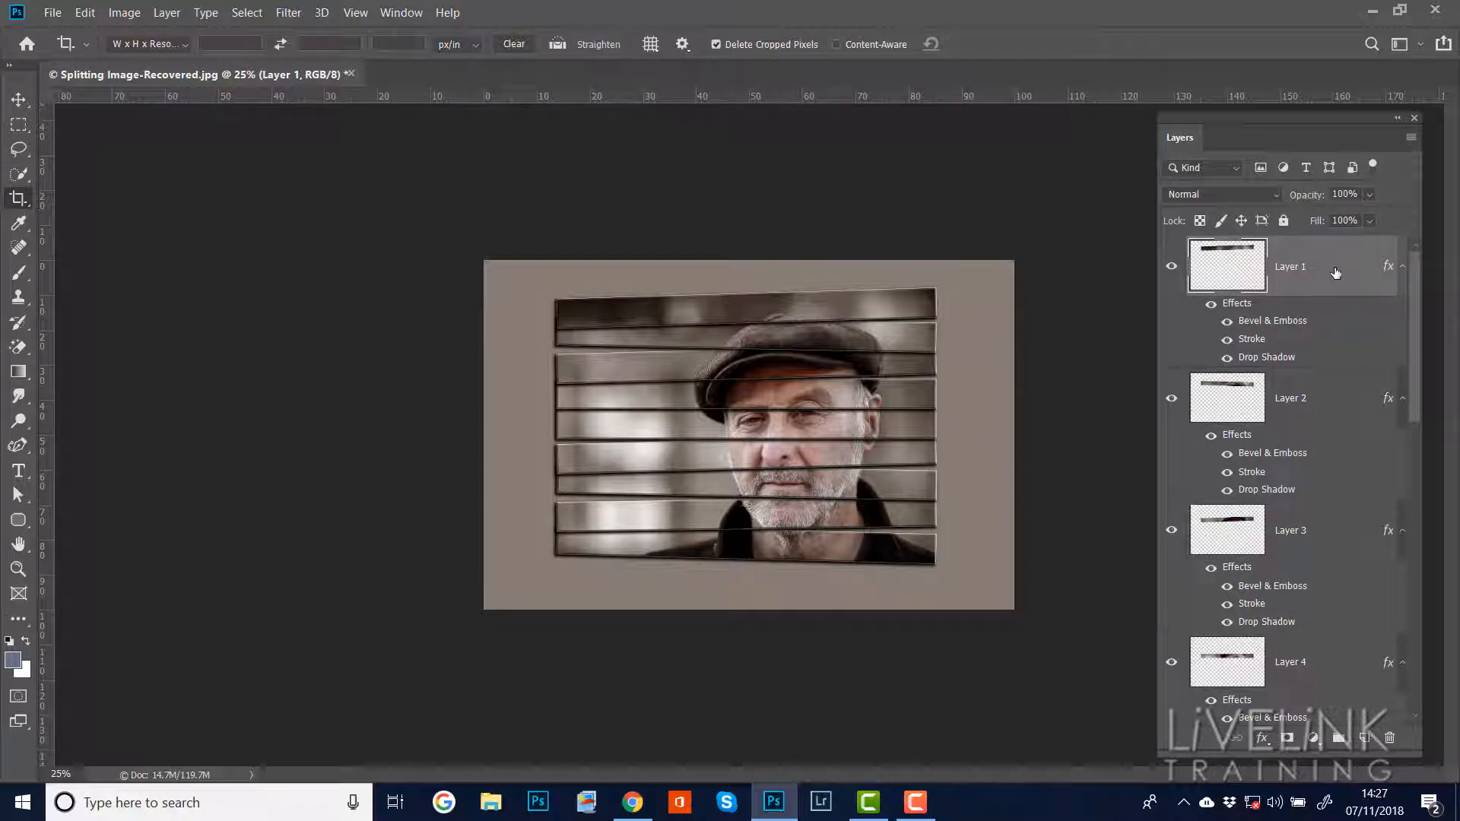
left_click(1338, 741)
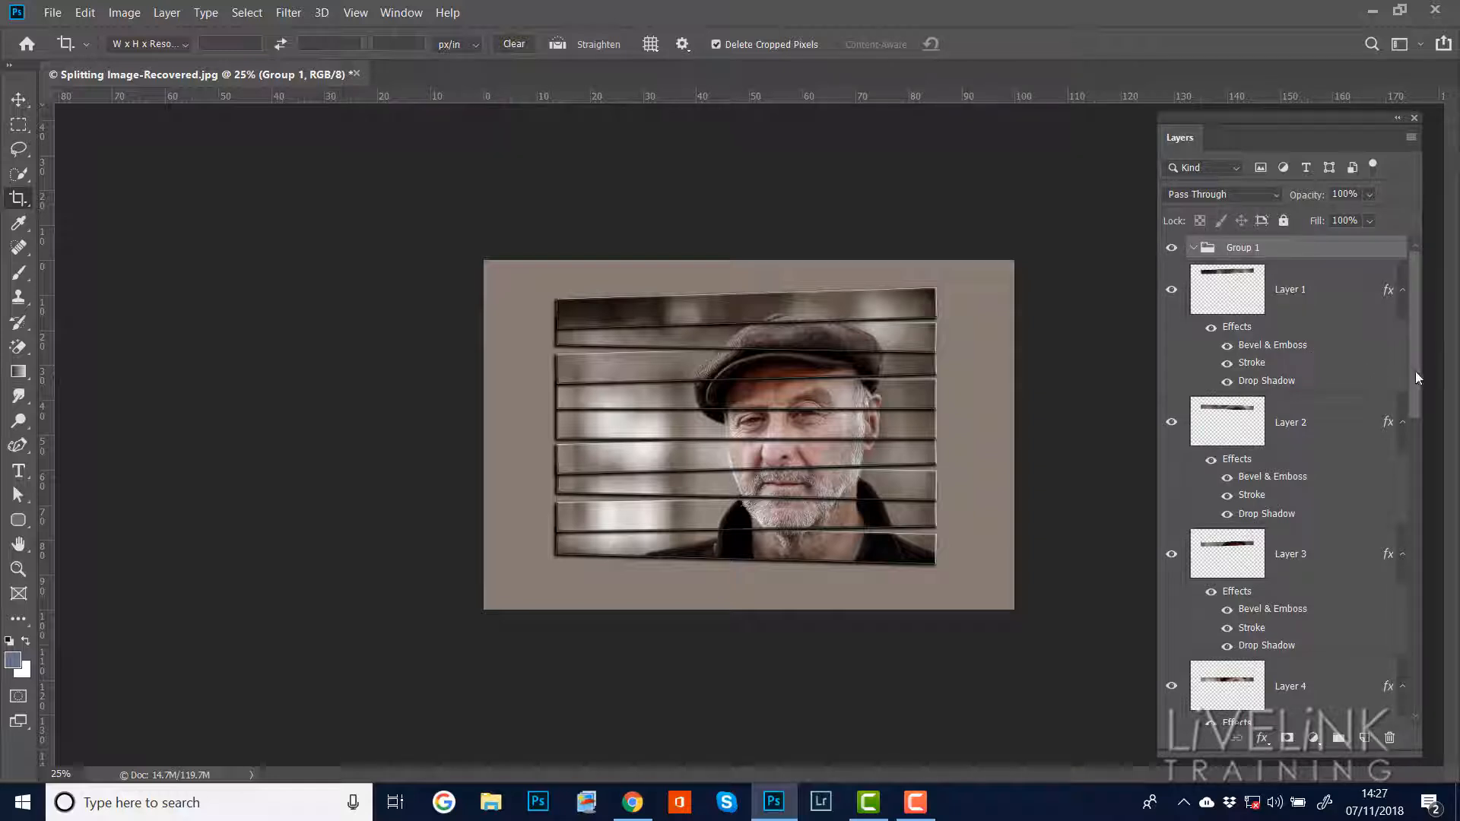
Identify the two strips across the eyes and forehead, Layer 4 and Layer 5, and move both into the new group.
left_click_drag(1416, 371, 1412, 461)
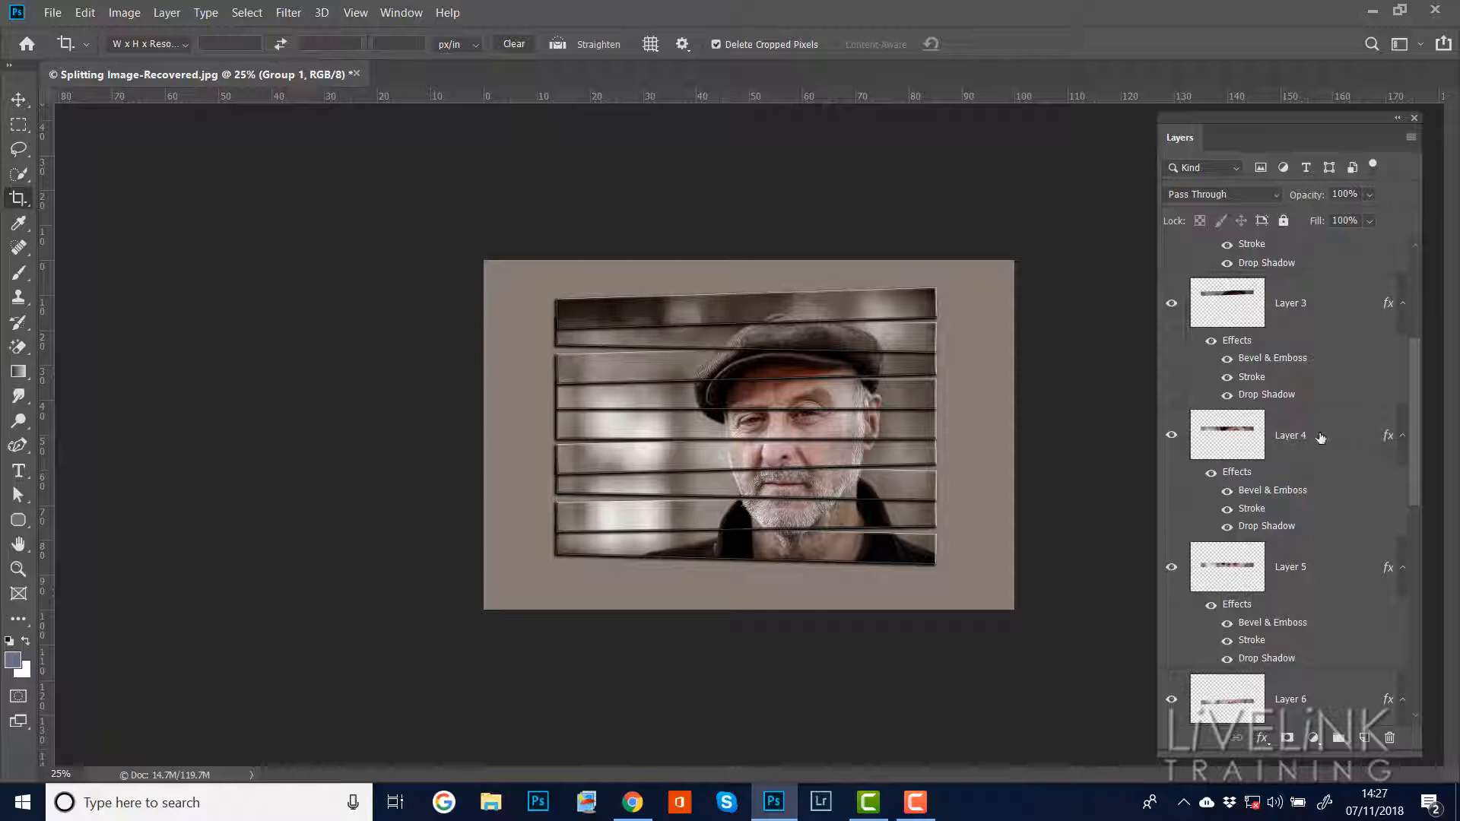
left_click(1170, 438)
left_click(1171, 436)
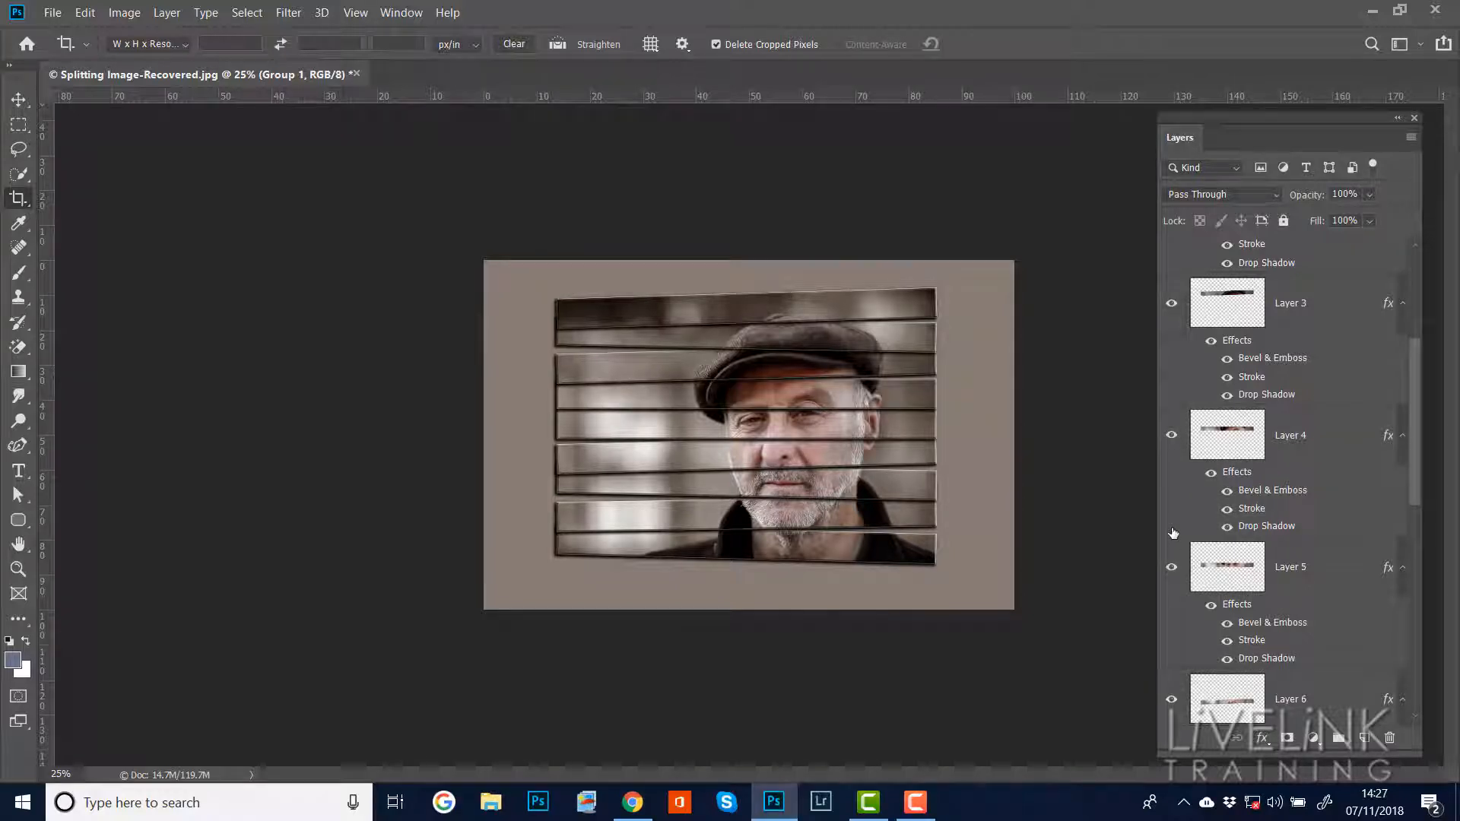
left_click(1171, 569)
left_click(1171, 568)
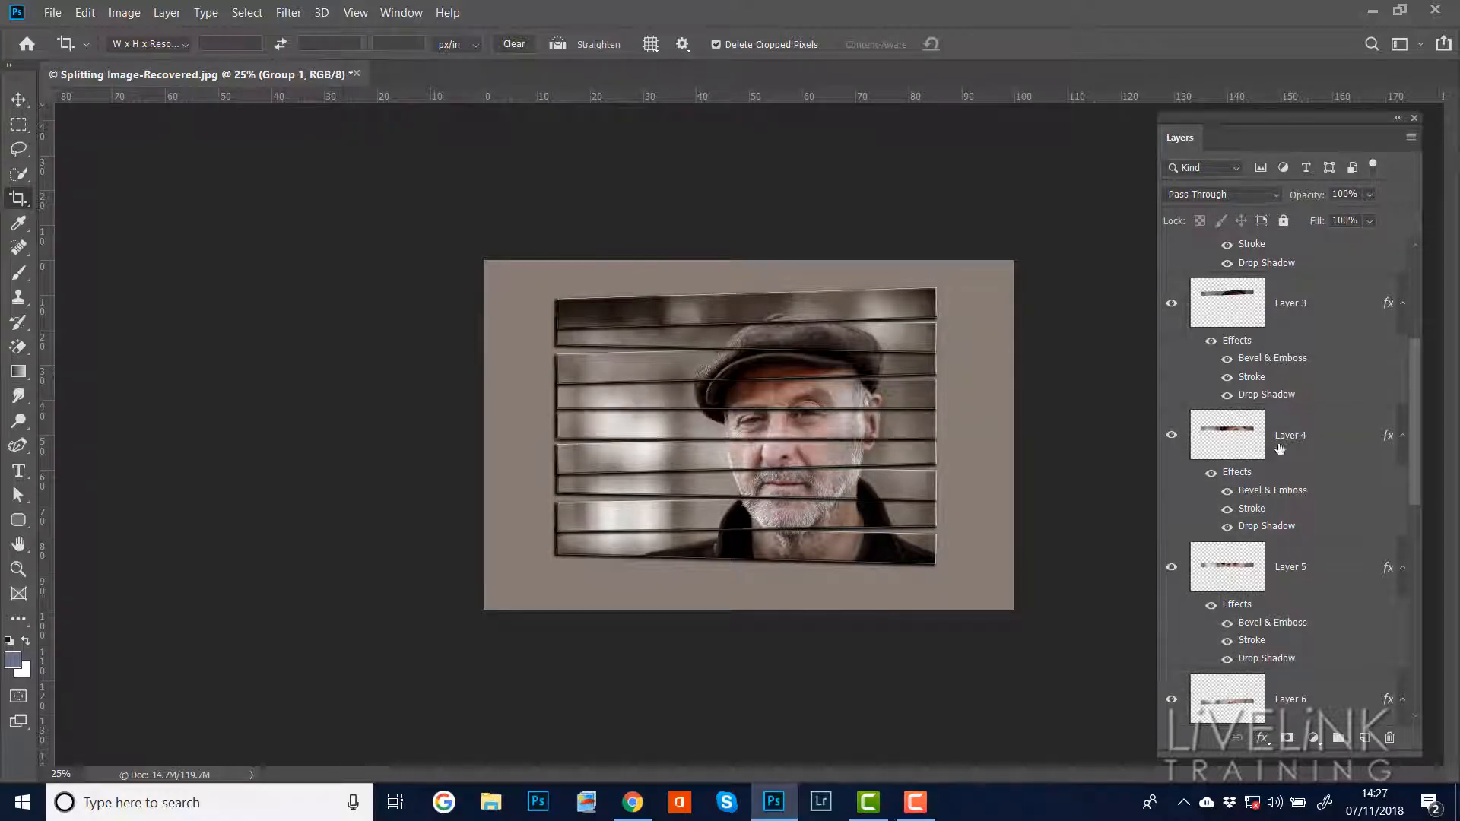
left_click(1311, 447)
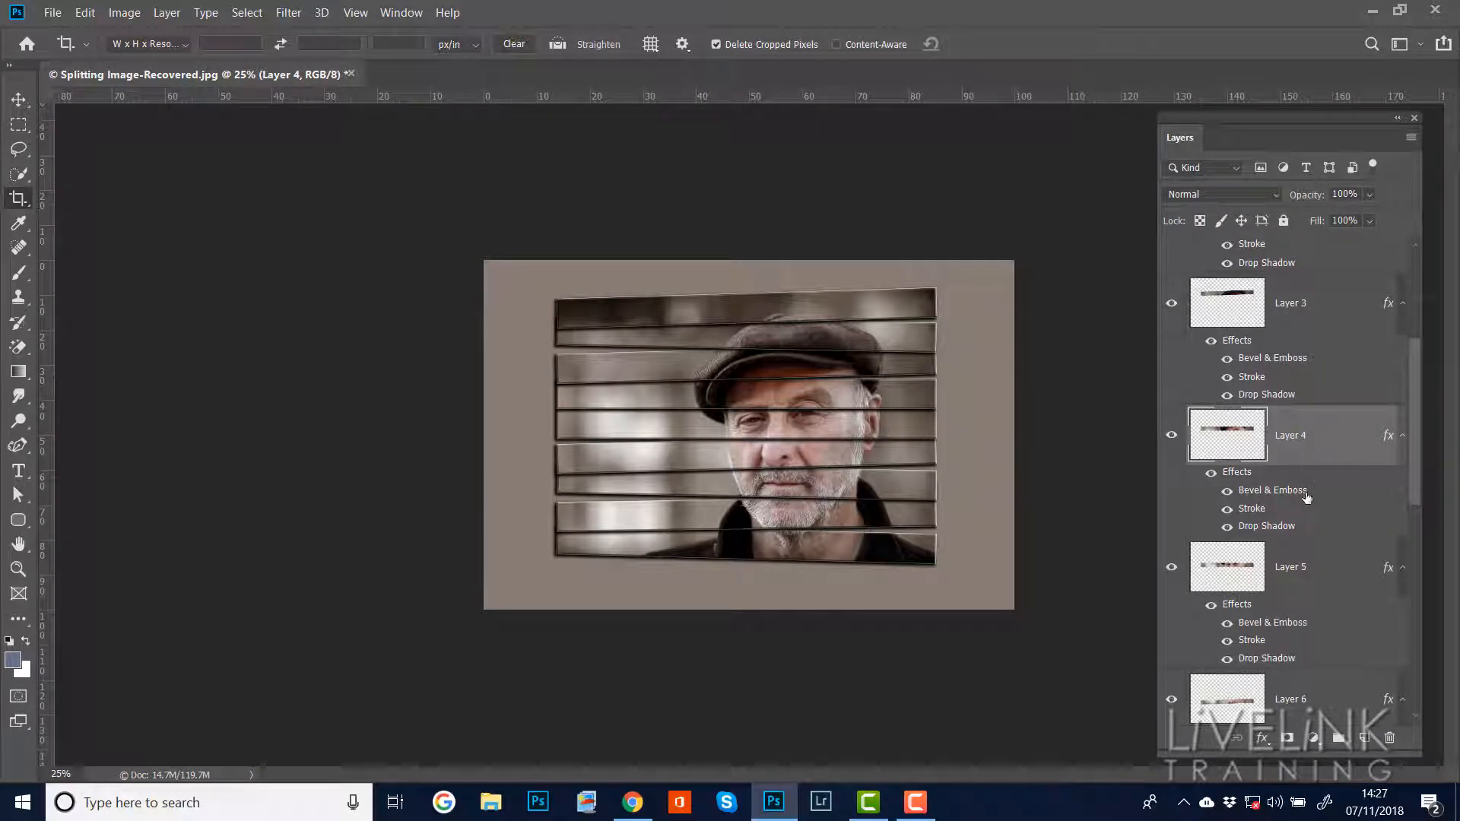
left_click(1317, 582, "shift")
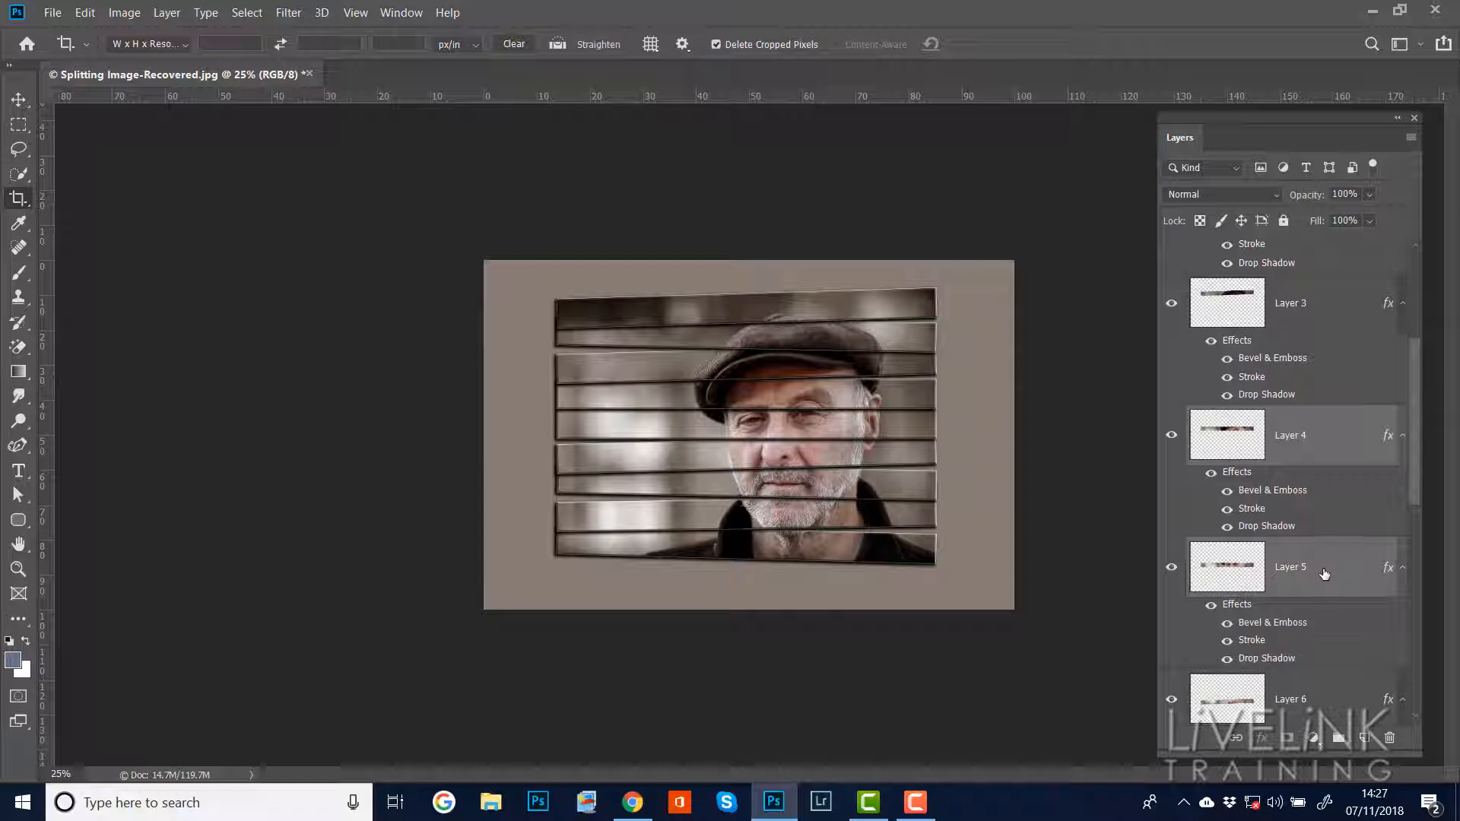
left_click_drag(1322, 564, 1305, 249)
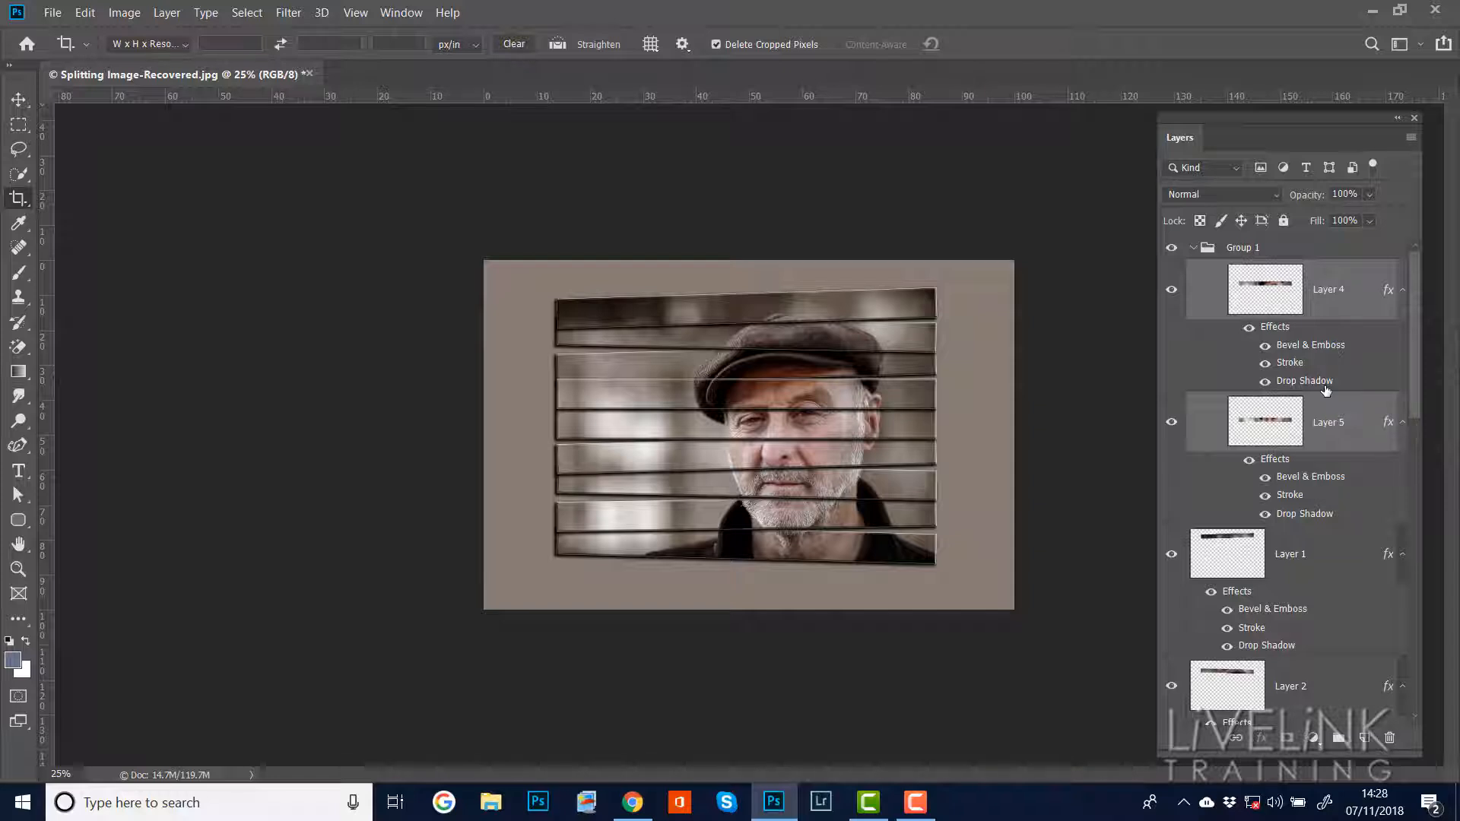
Rotate the Layer 4 and Layer 5 strips together by -2.66° around their shared centre.
key("ctrl+t")
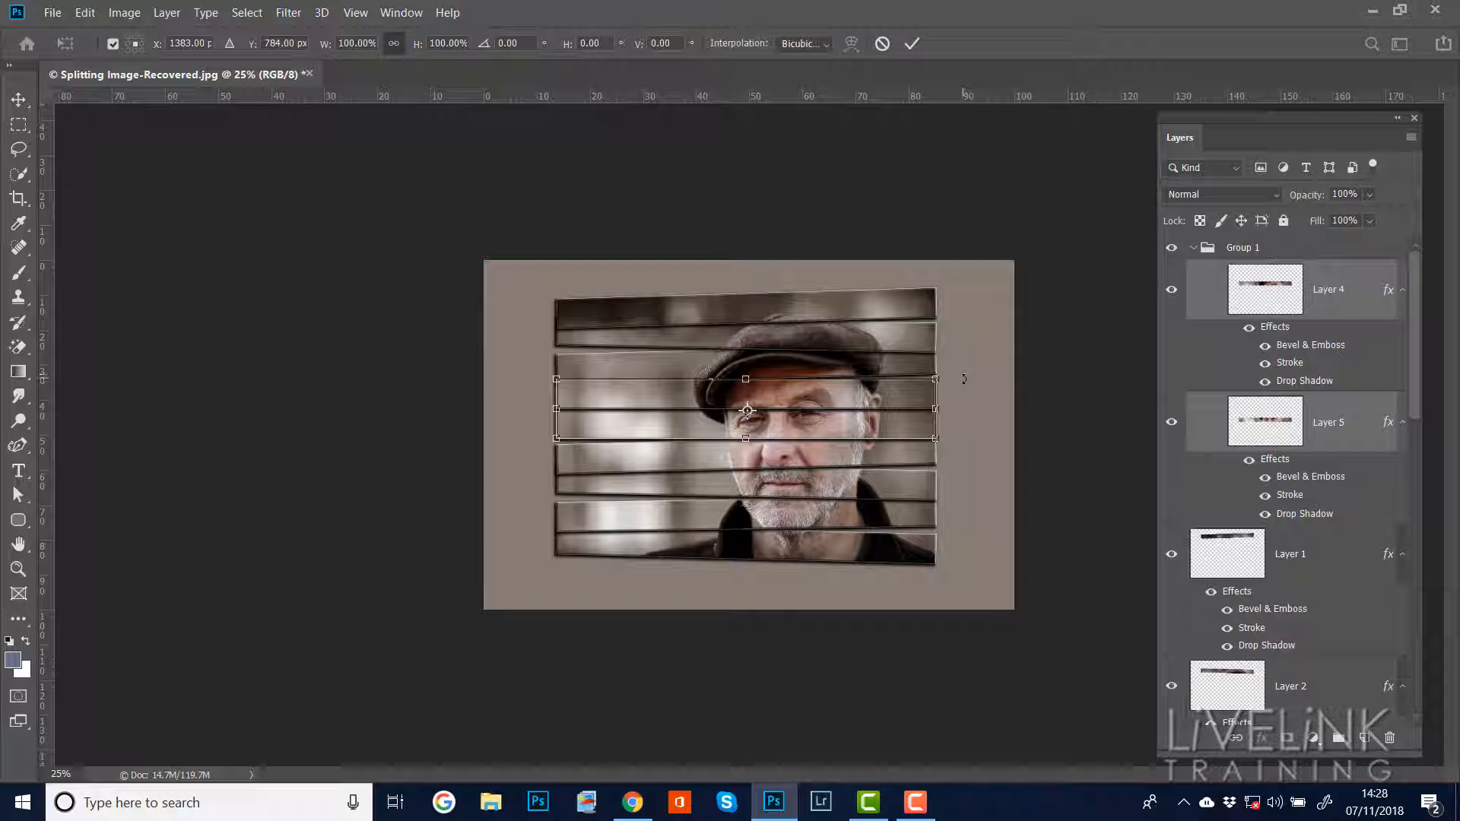
left_click_drag(964, 375, 966, 368)
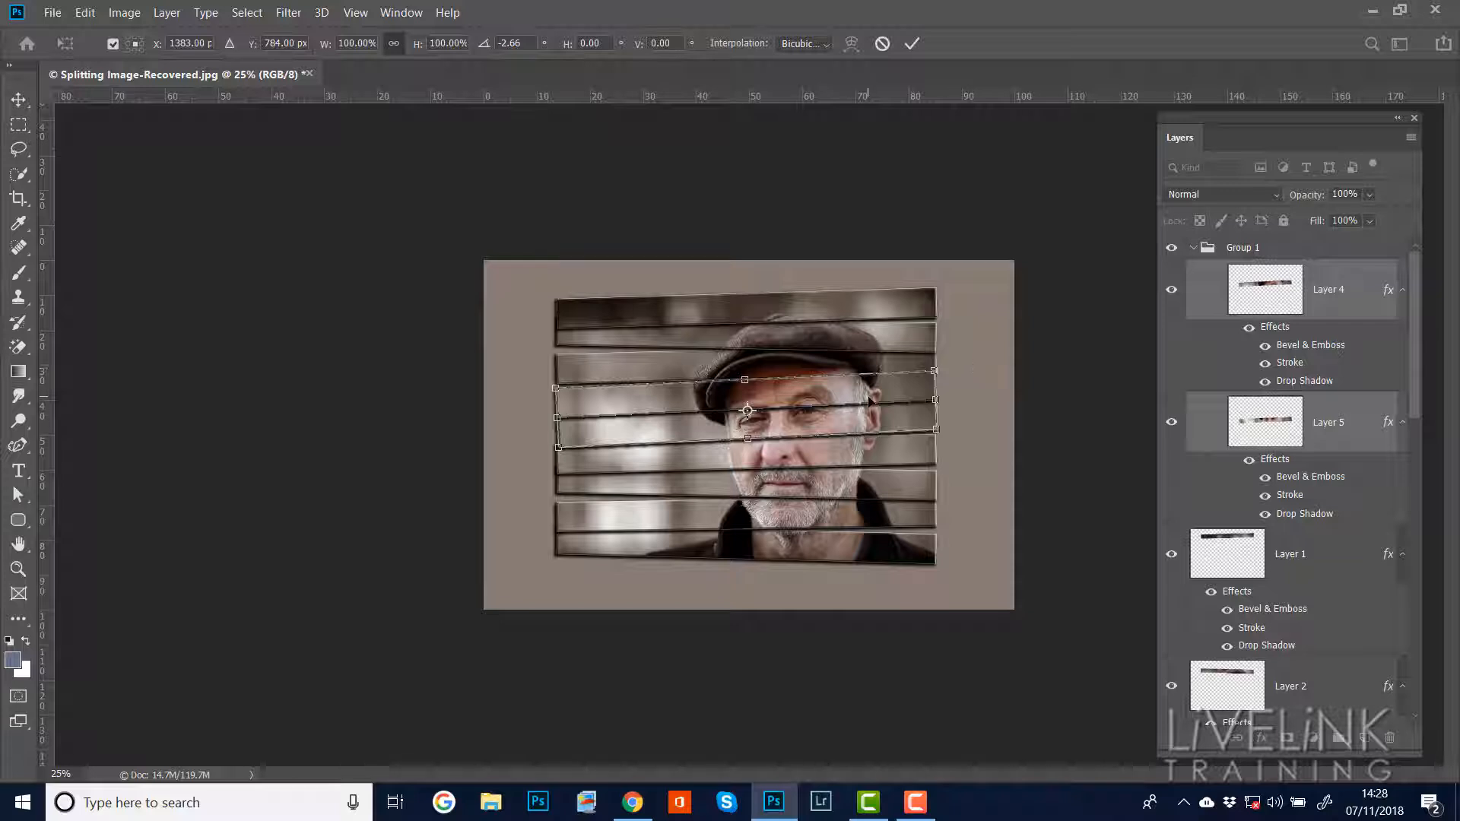
key("c")
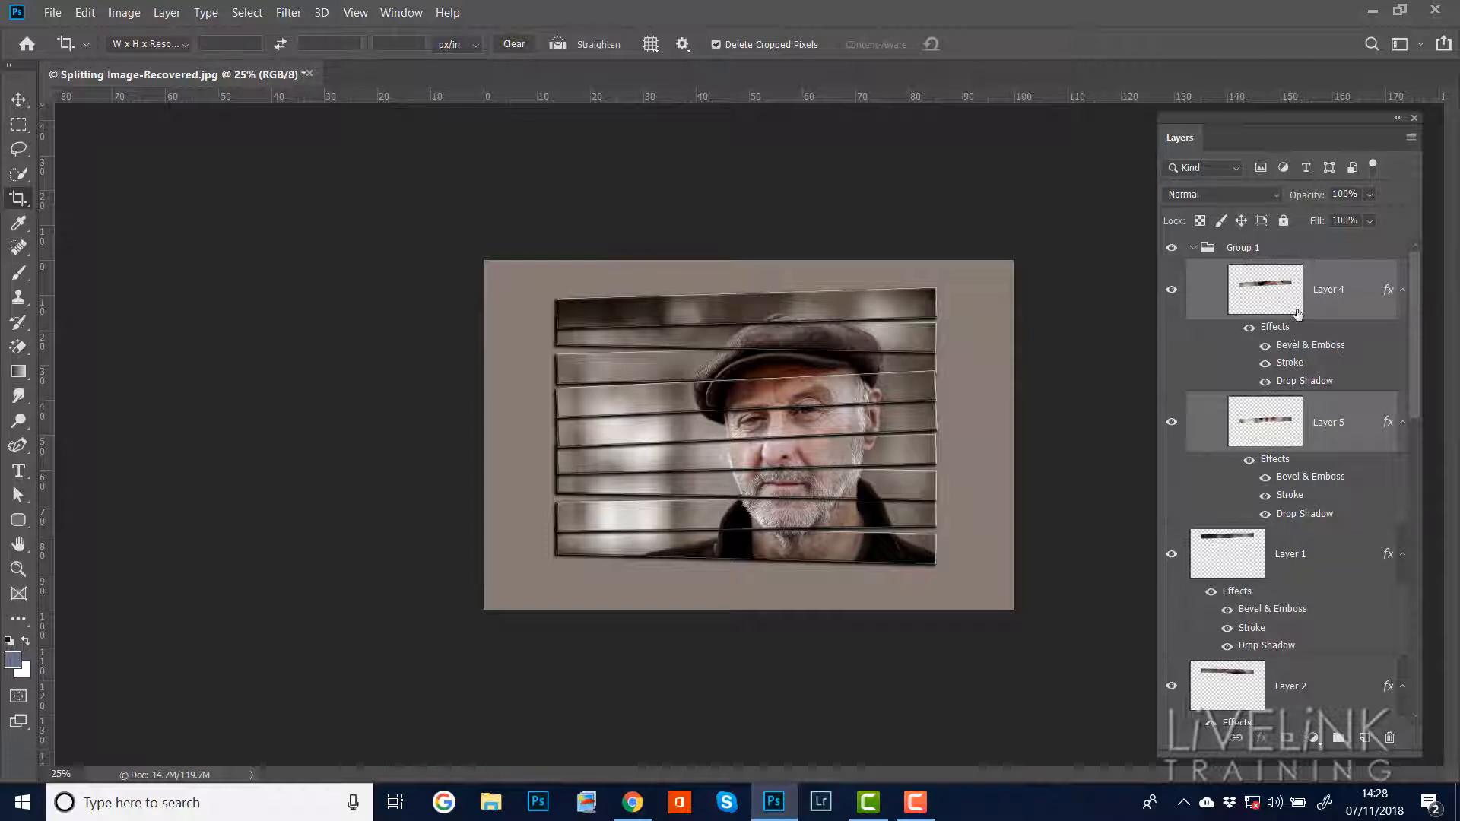
Add a Hue/Saturation adjustment layer above Layer 4 with Colorize on, Hue 0 and Saturation 45.
left_click(1325, 310)
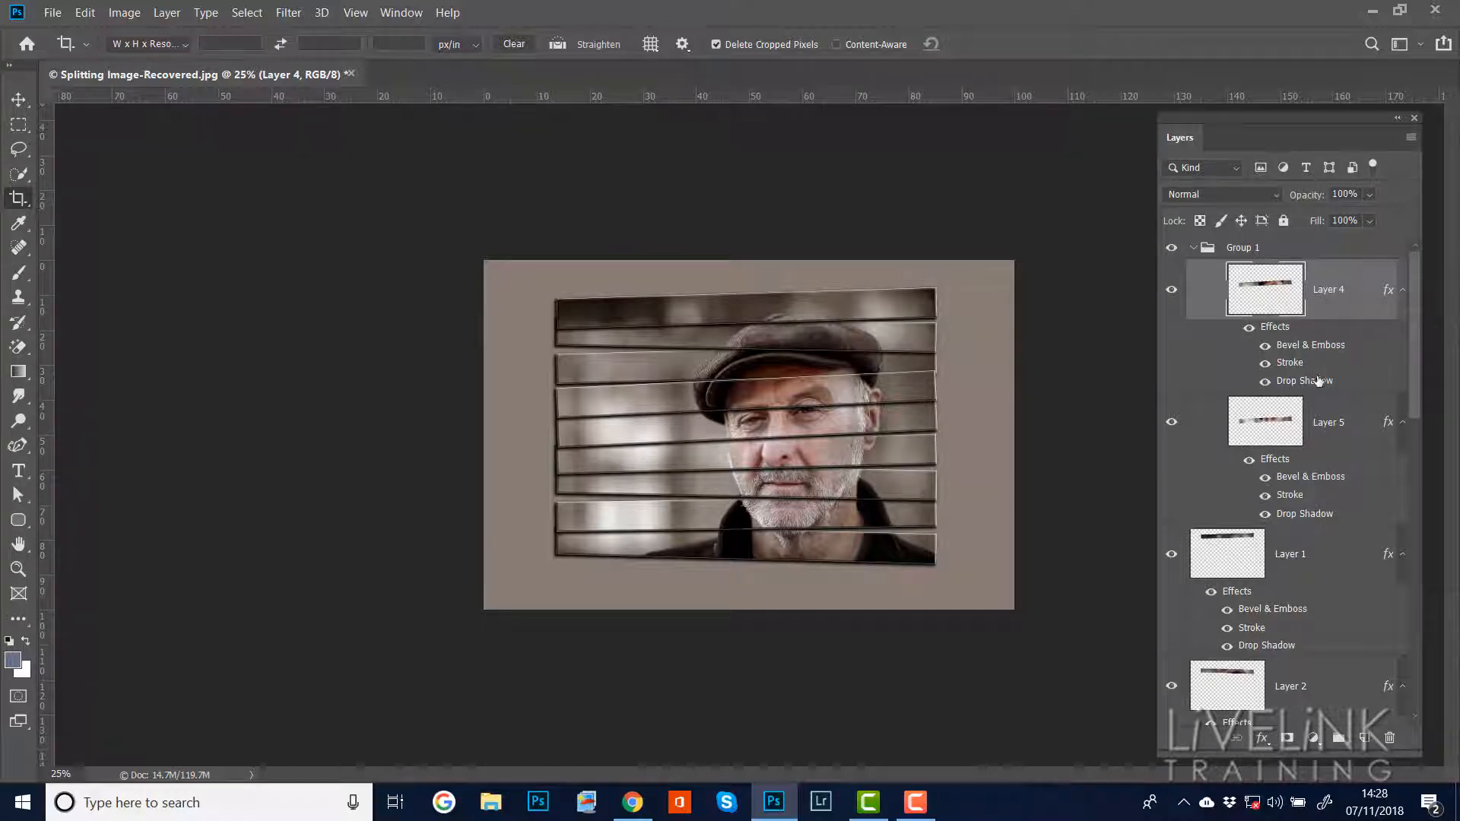
left_click(1314, 737)
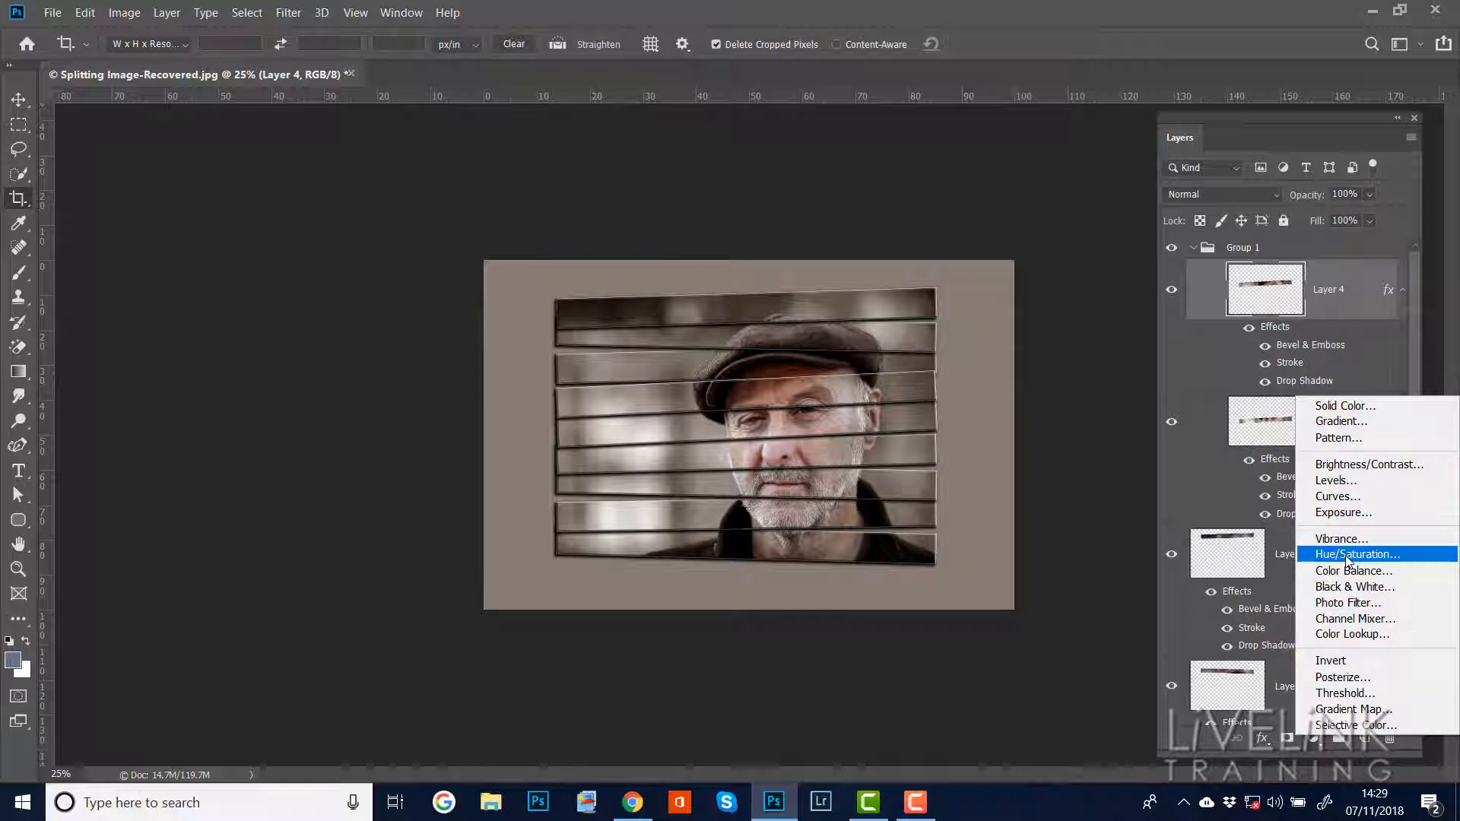
left_click(1345, 557)
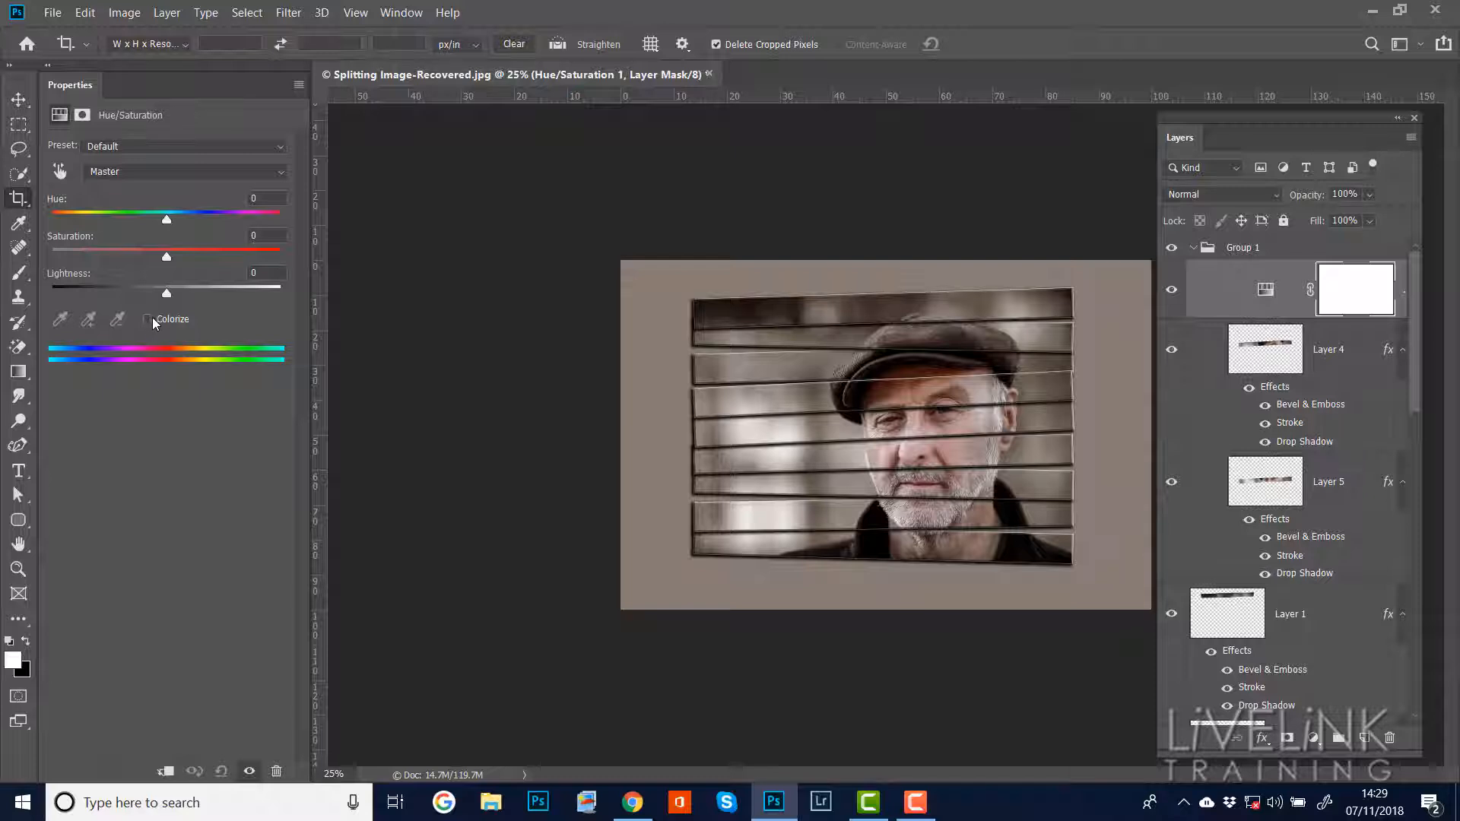
left_click(147, 318)
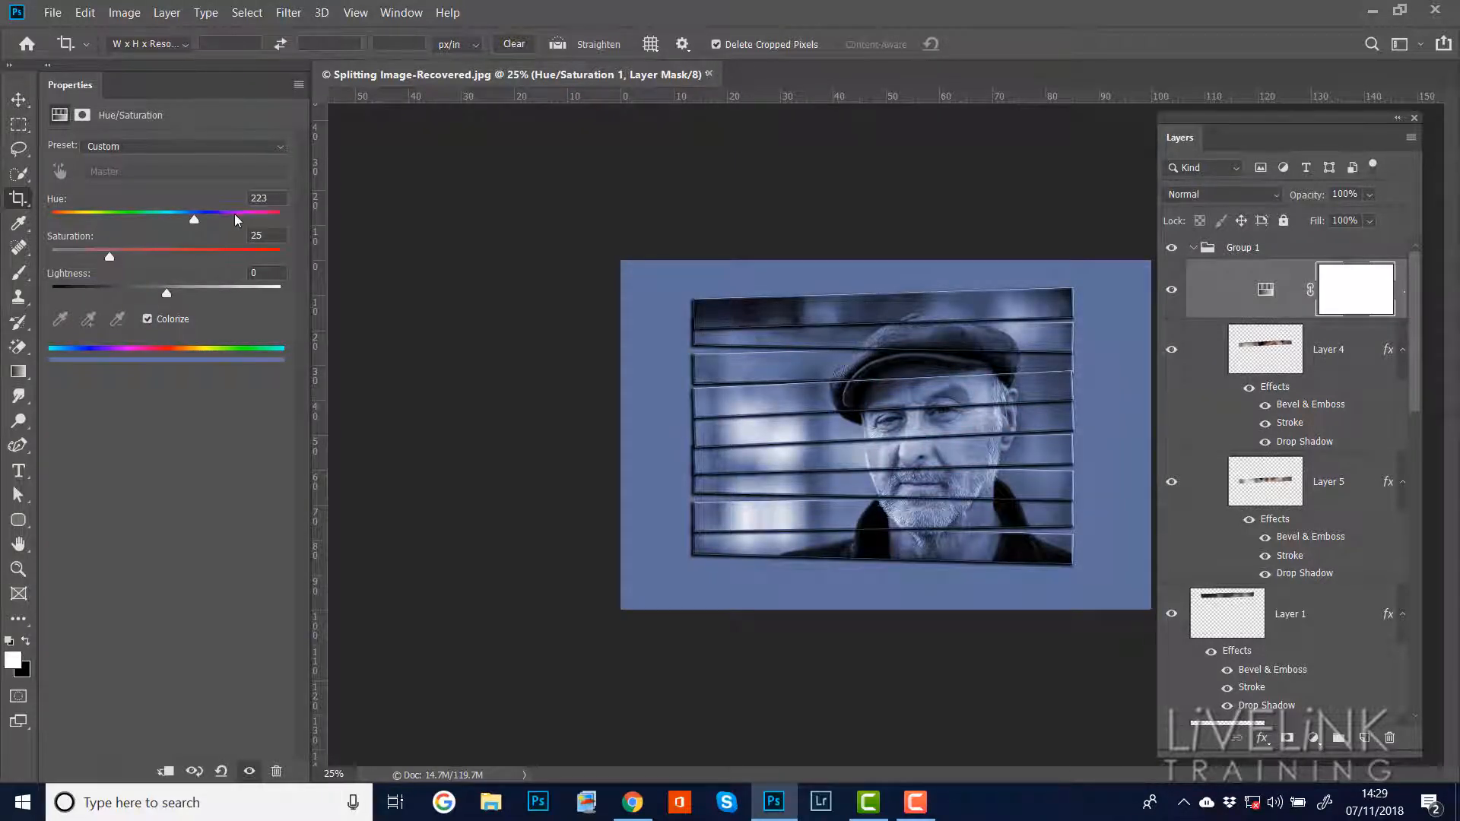
left_click_drag(194, 220, 53, 226)
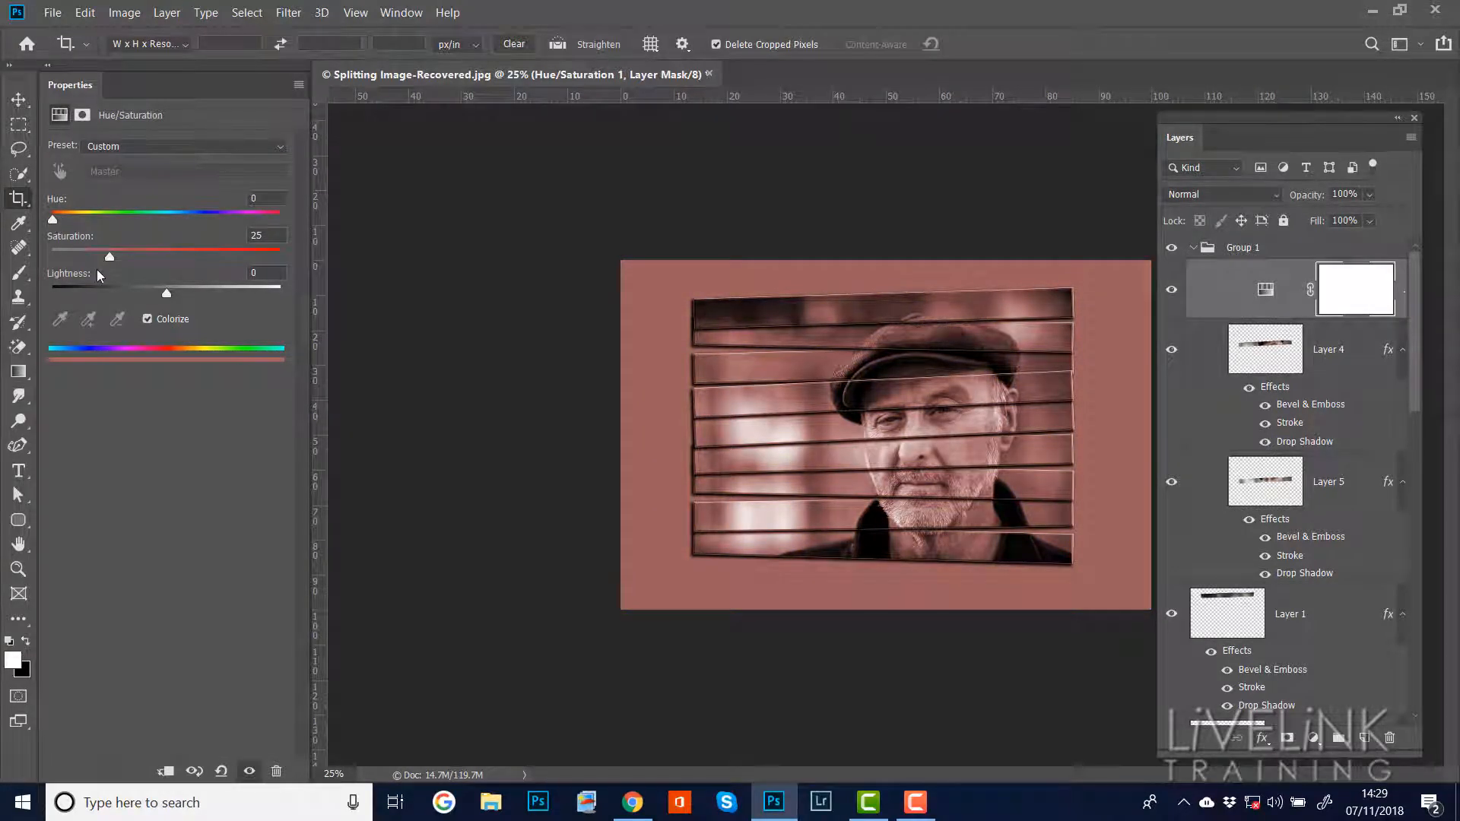
left_click_drag(108, 260, 148, 260)
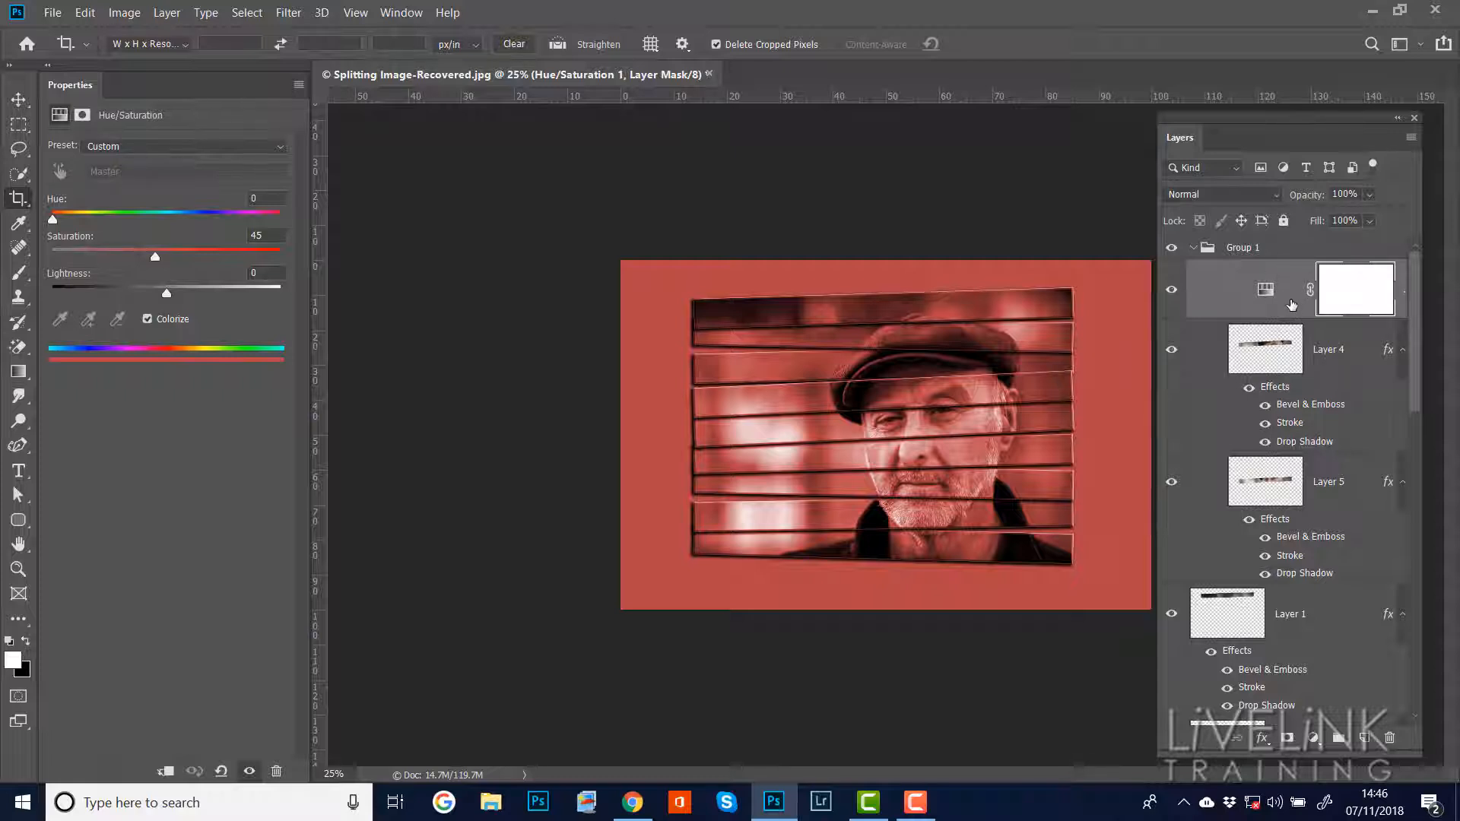
Move the Hue/Saturation layer above Group 1, clip it to the group so only those strips are tinted, and collapse the group.
left_click_drag(1288, 306, 1288, 237)
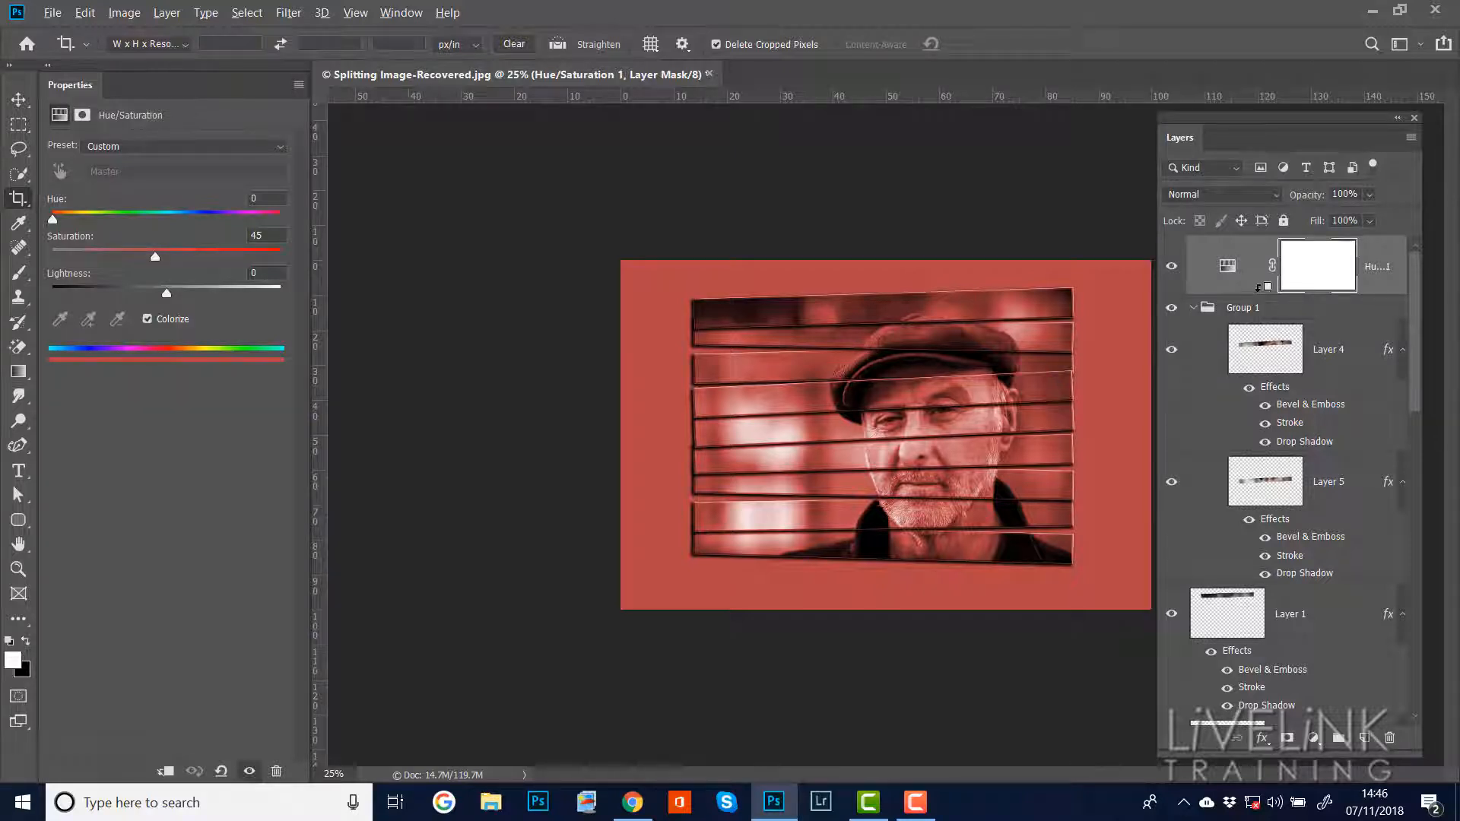
left_click(1256, 287, "alt")
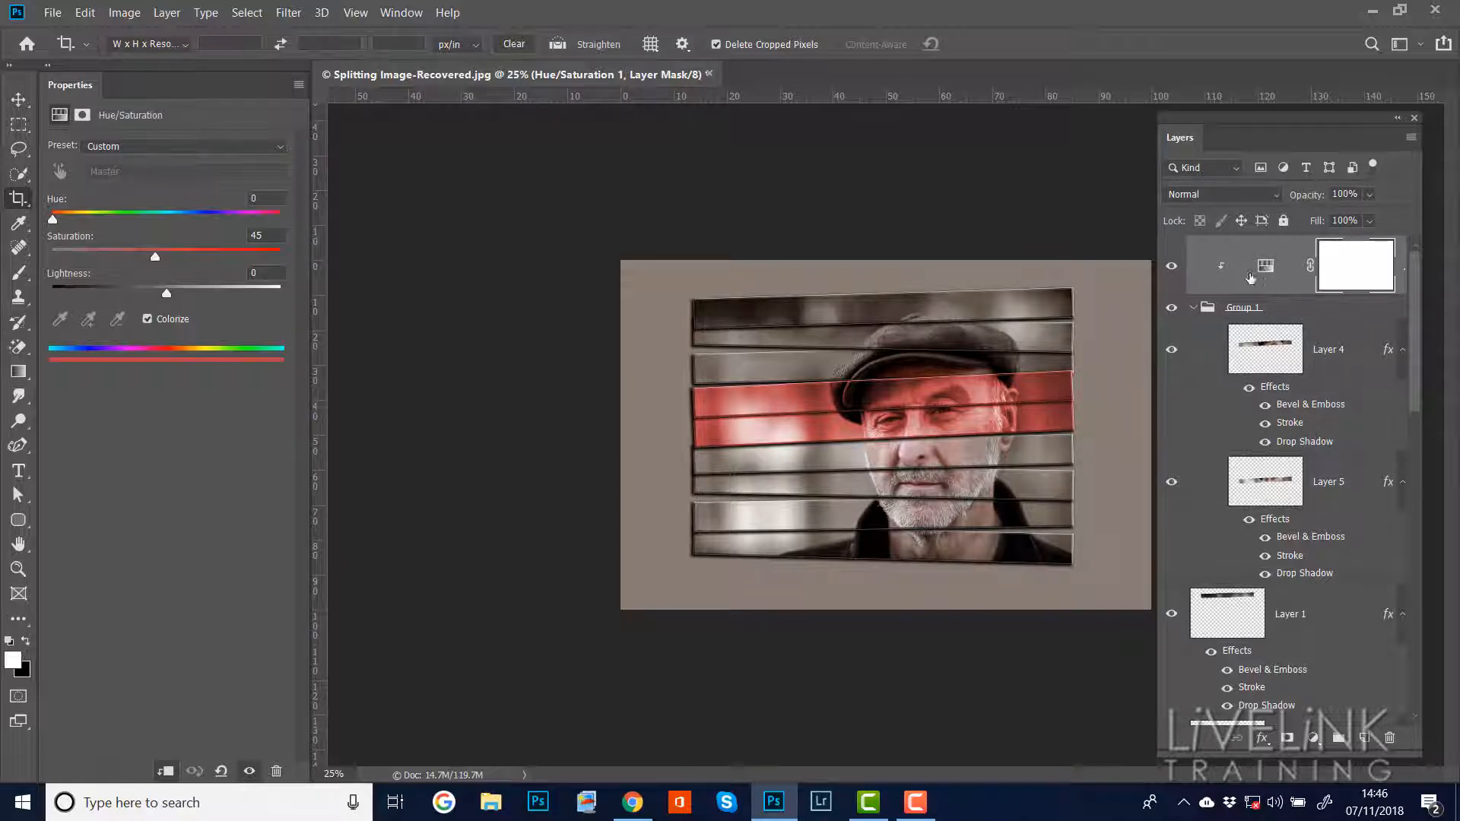
left_click(1193, 307)
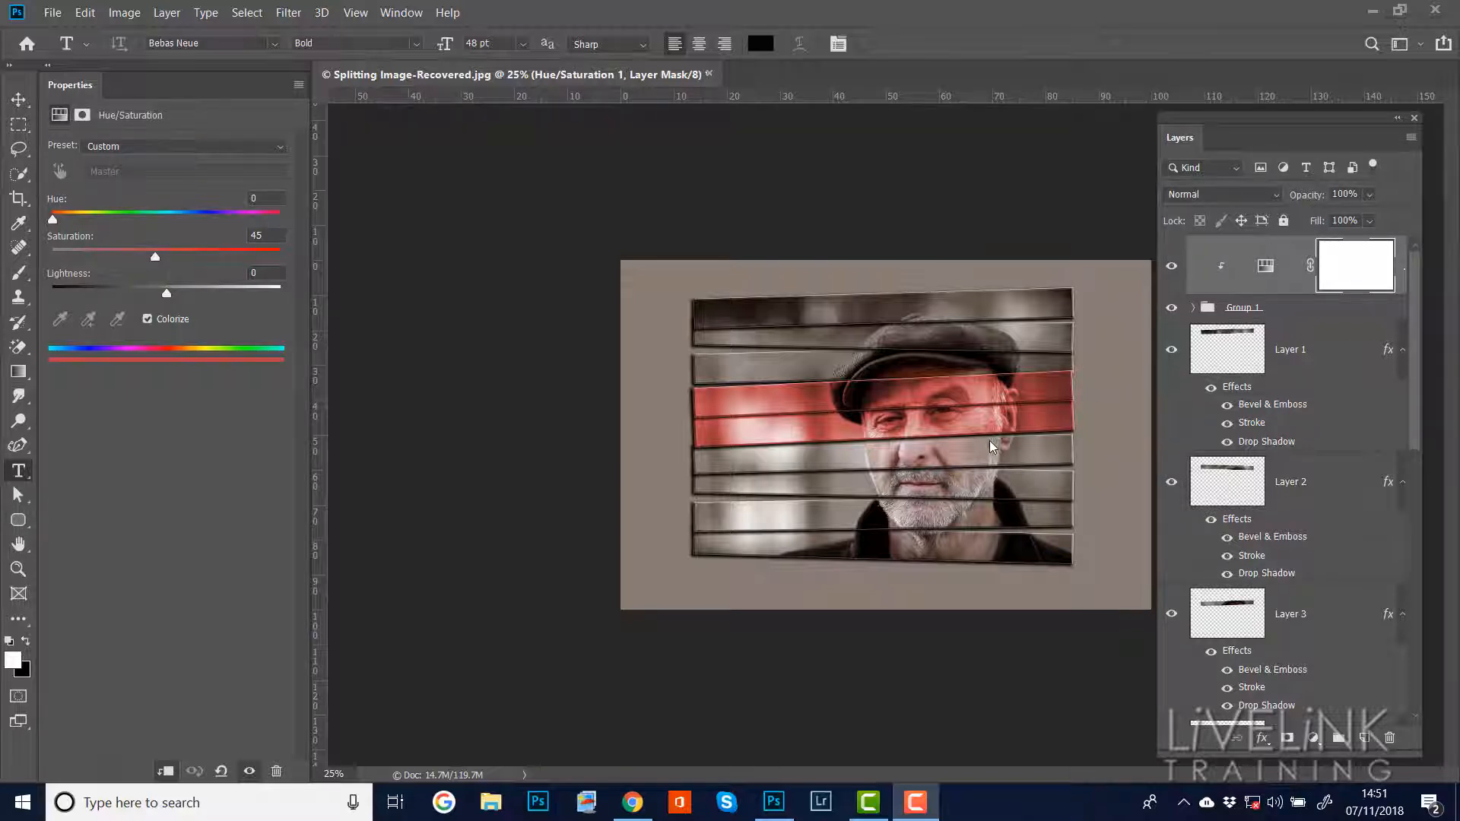
Add the horizontal text caption "DONT MAKE HIM SEE RED" below the strips and move it slightly lower into the bottom margin.
left_click(19, 471)
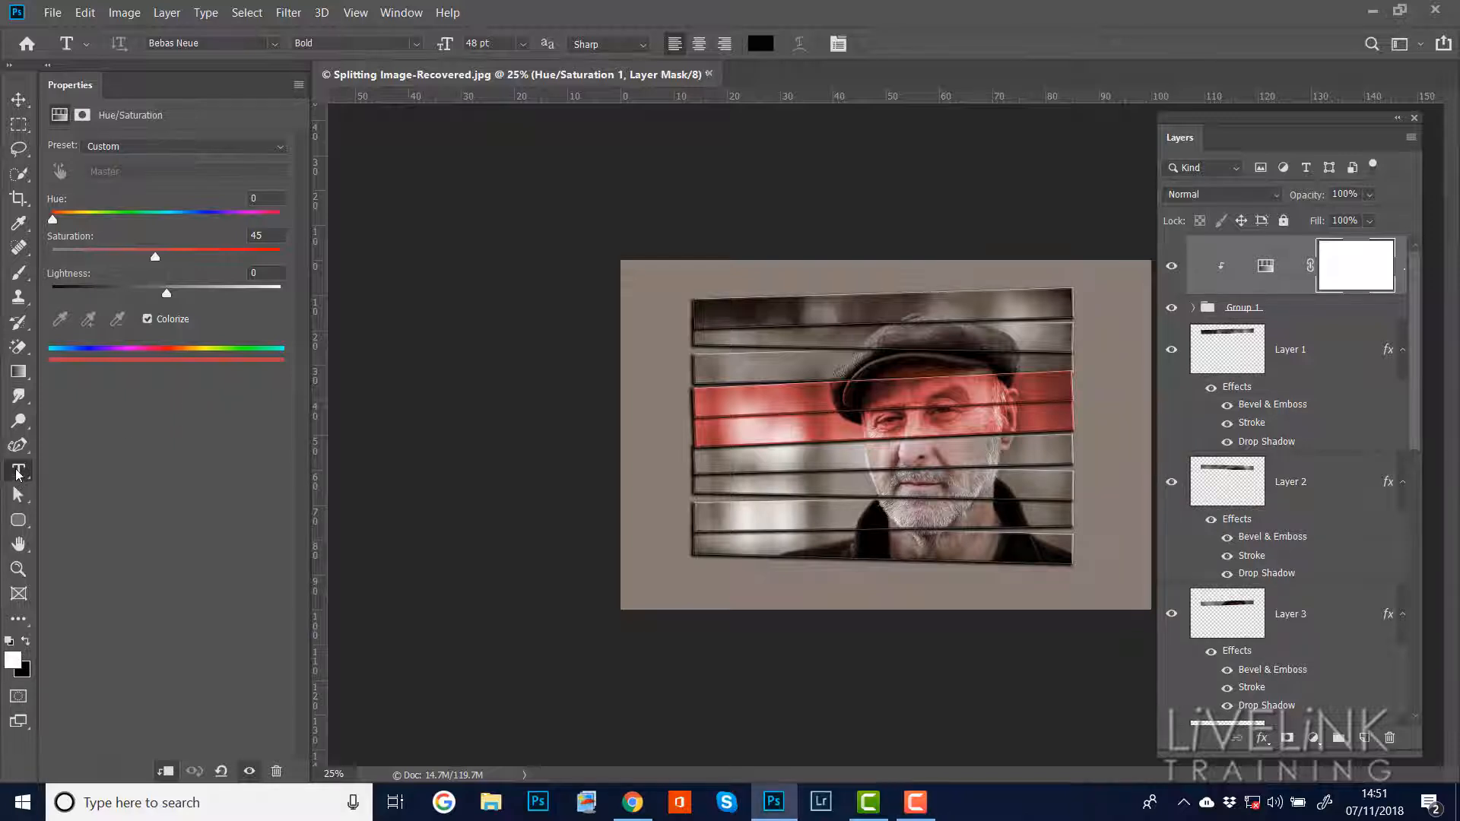
right_click(19, 471)
left_click(95, 470)
left_click(701, 585)
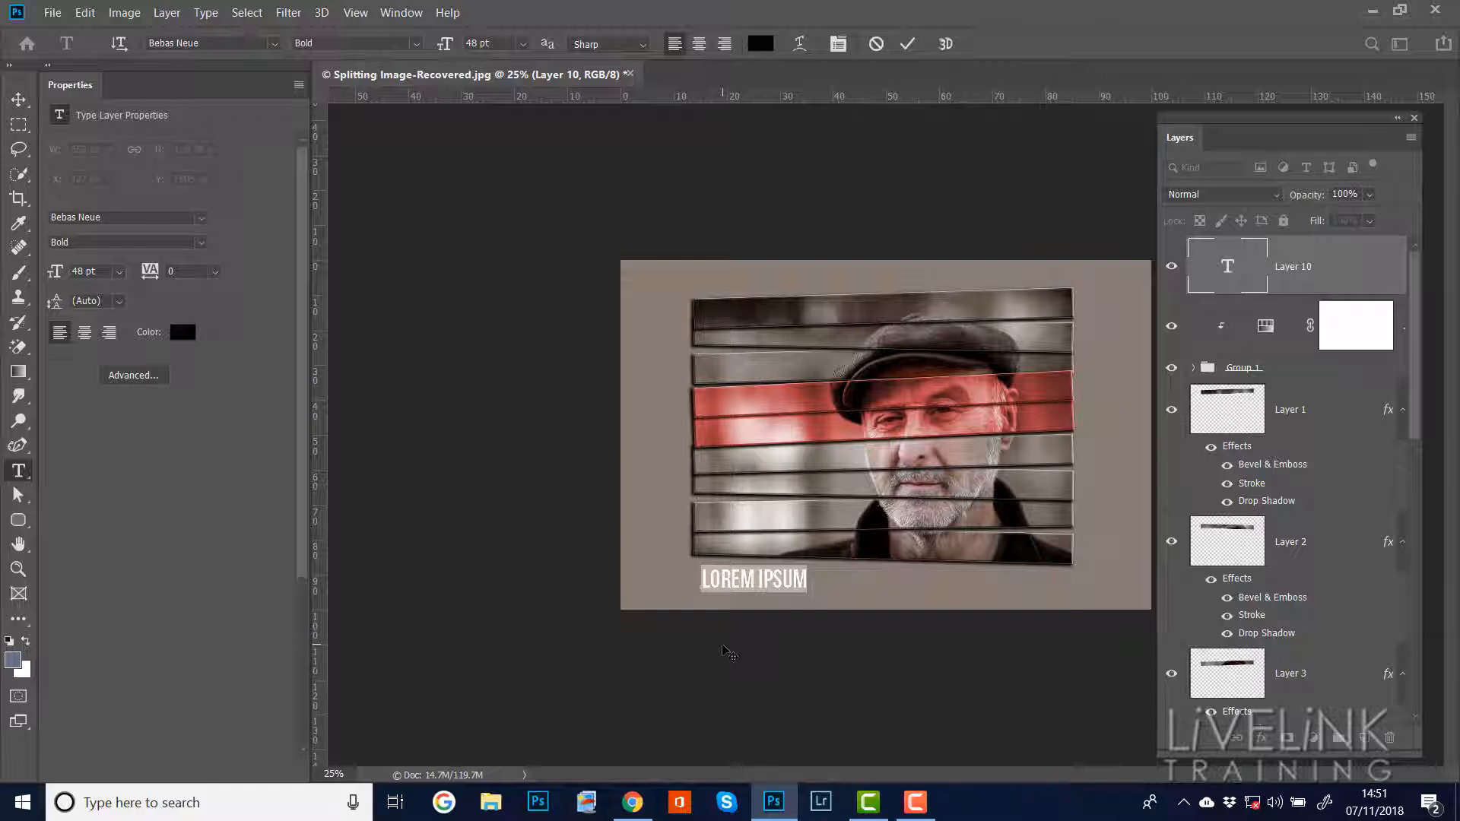
type("DO")
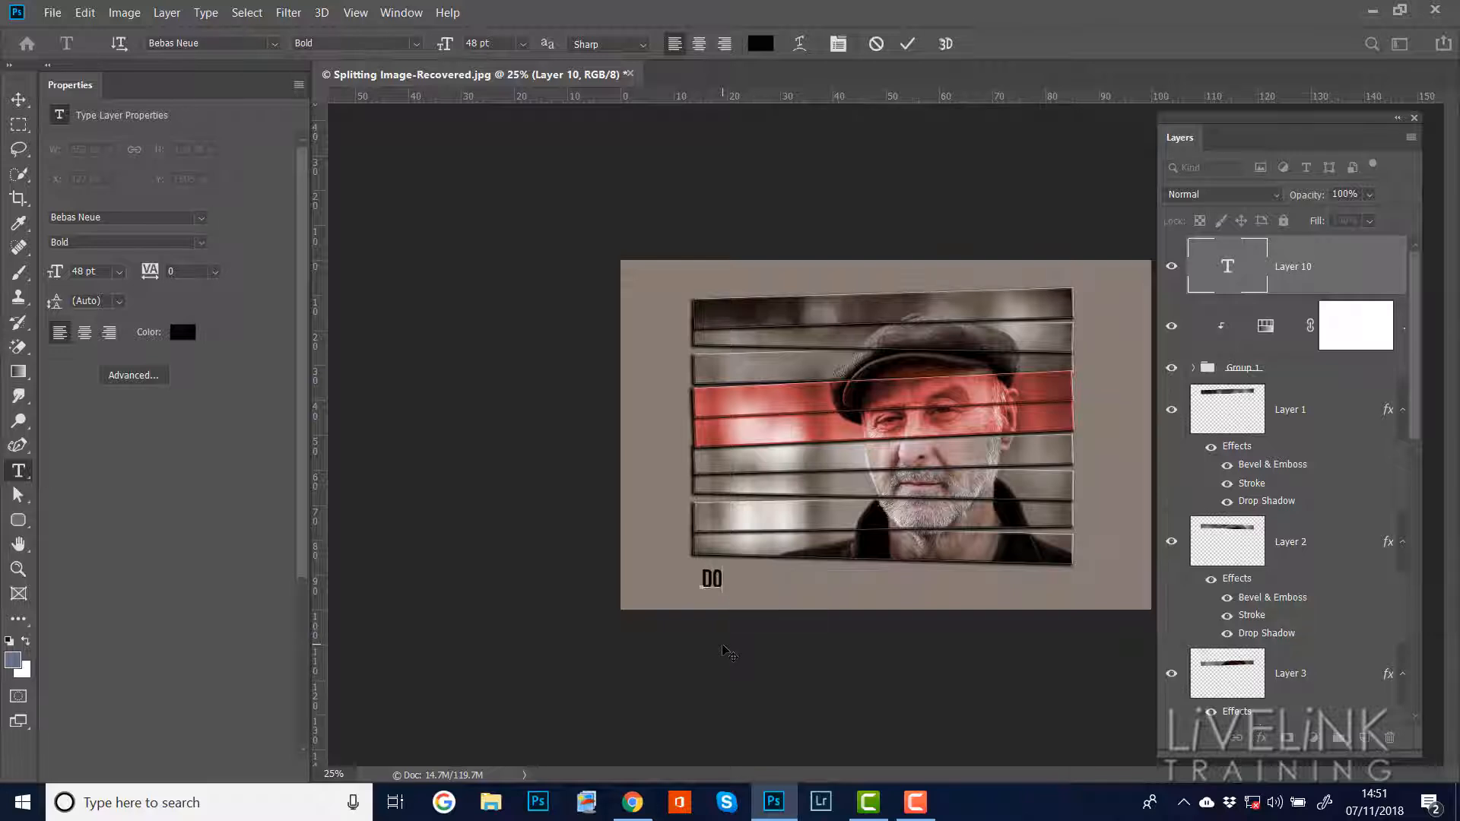
type("NT MAKE HI")
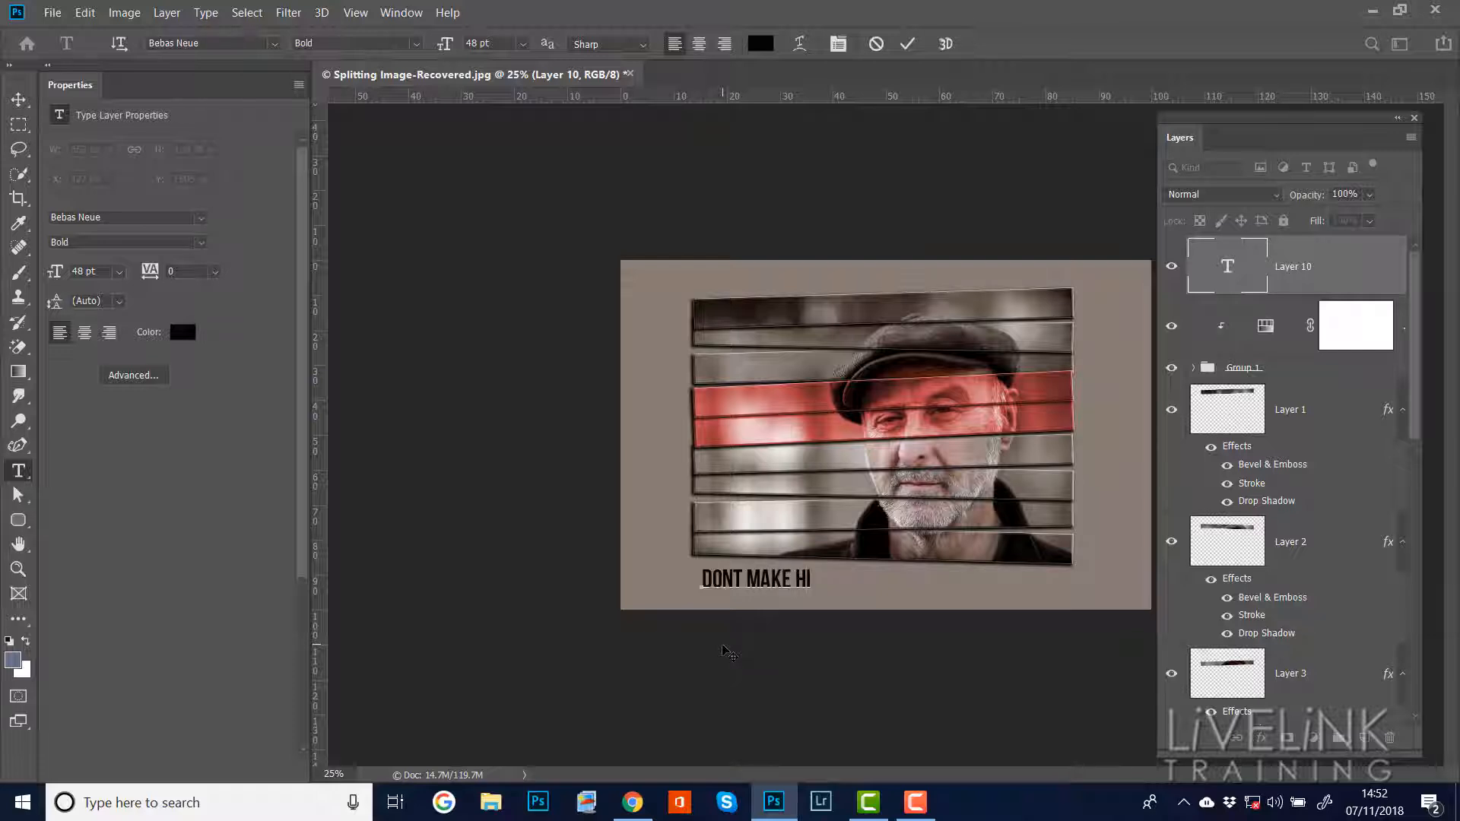
type("M SEE RED")
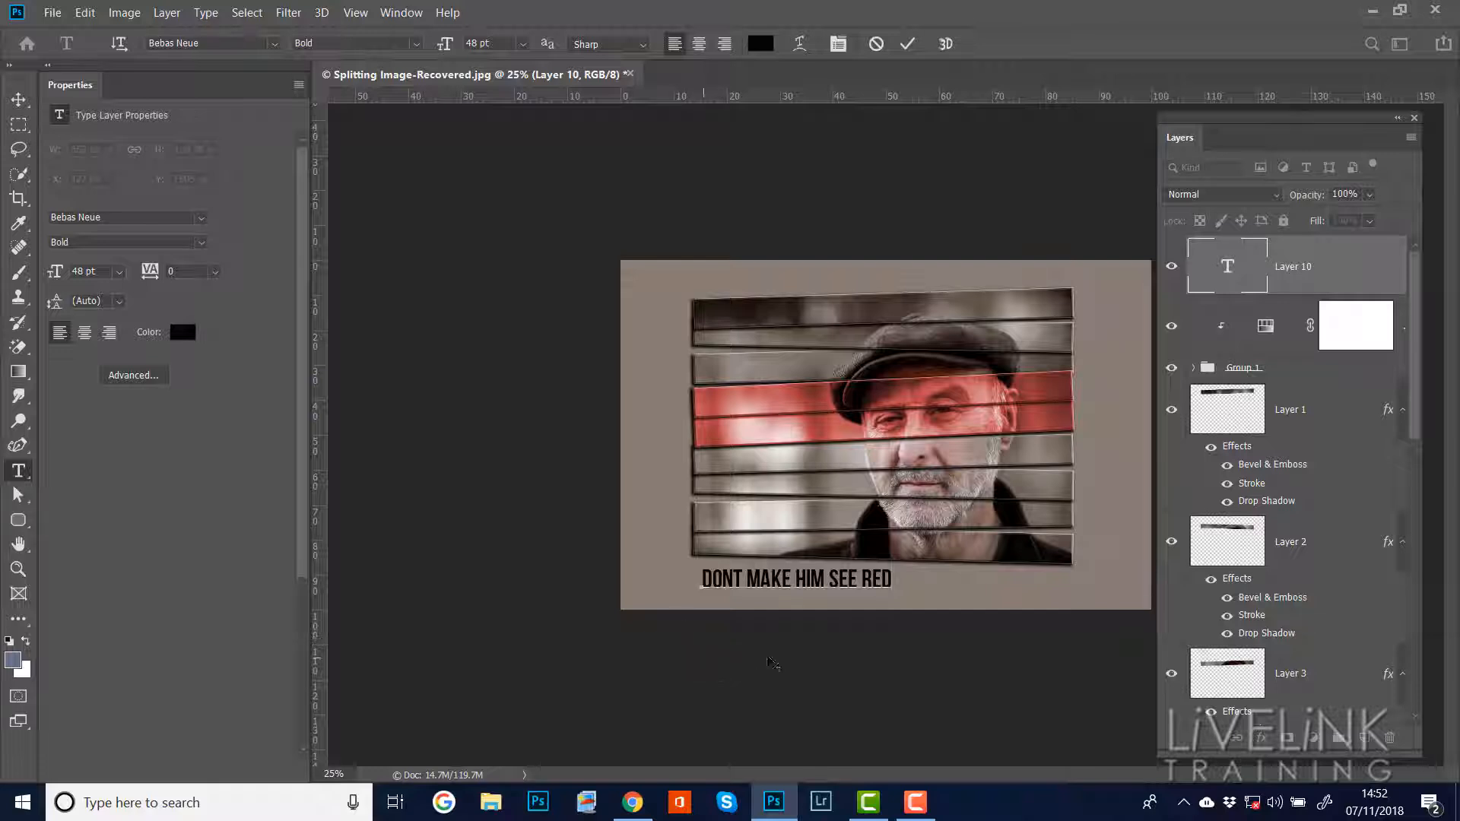
left_click_drag(888, 606, 890, 613)
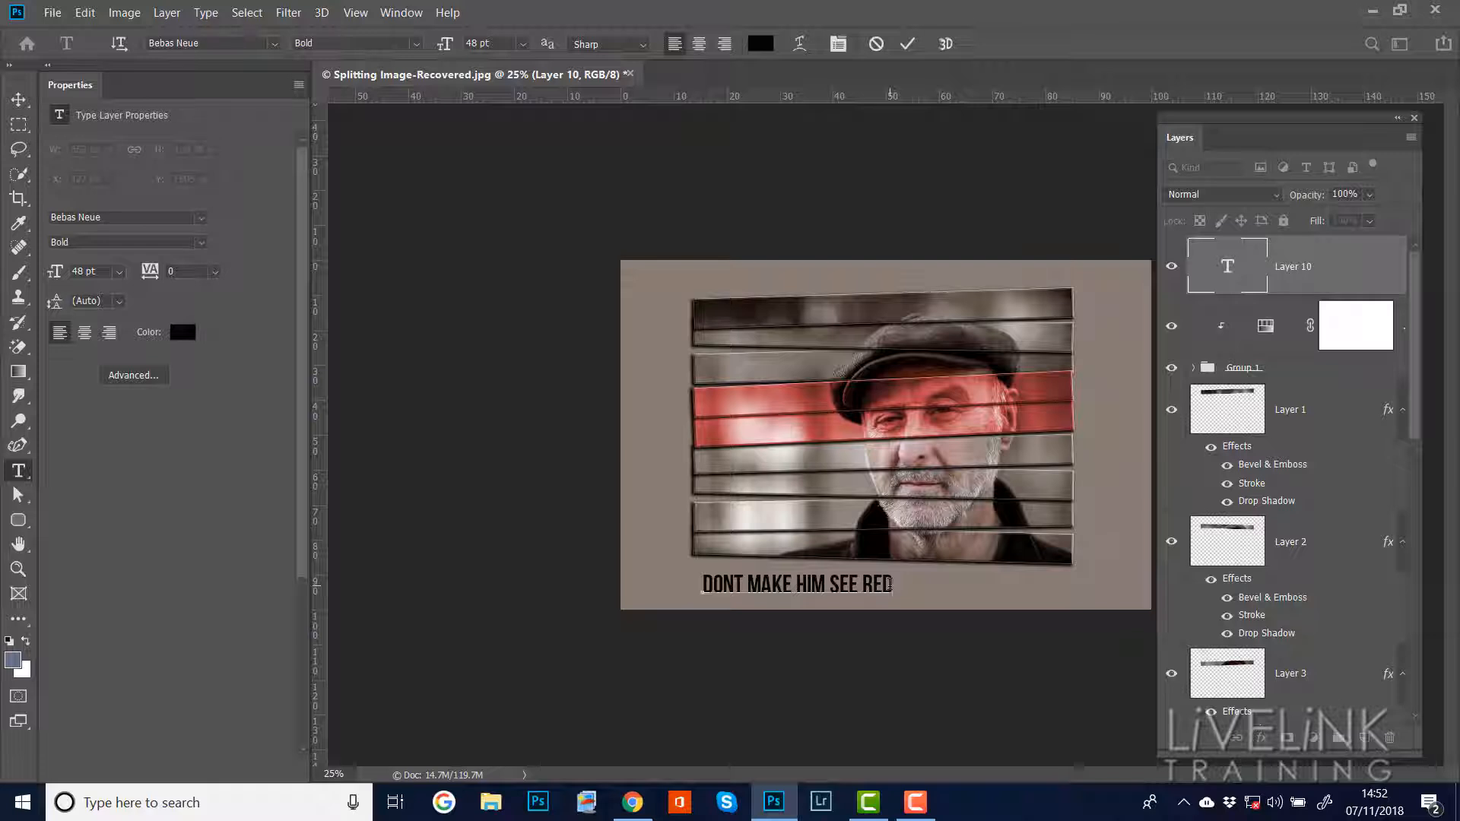
Recolour the whole caption dark red (#760707) and commit the text.
left_click_drag(890, 584, 669, 582)
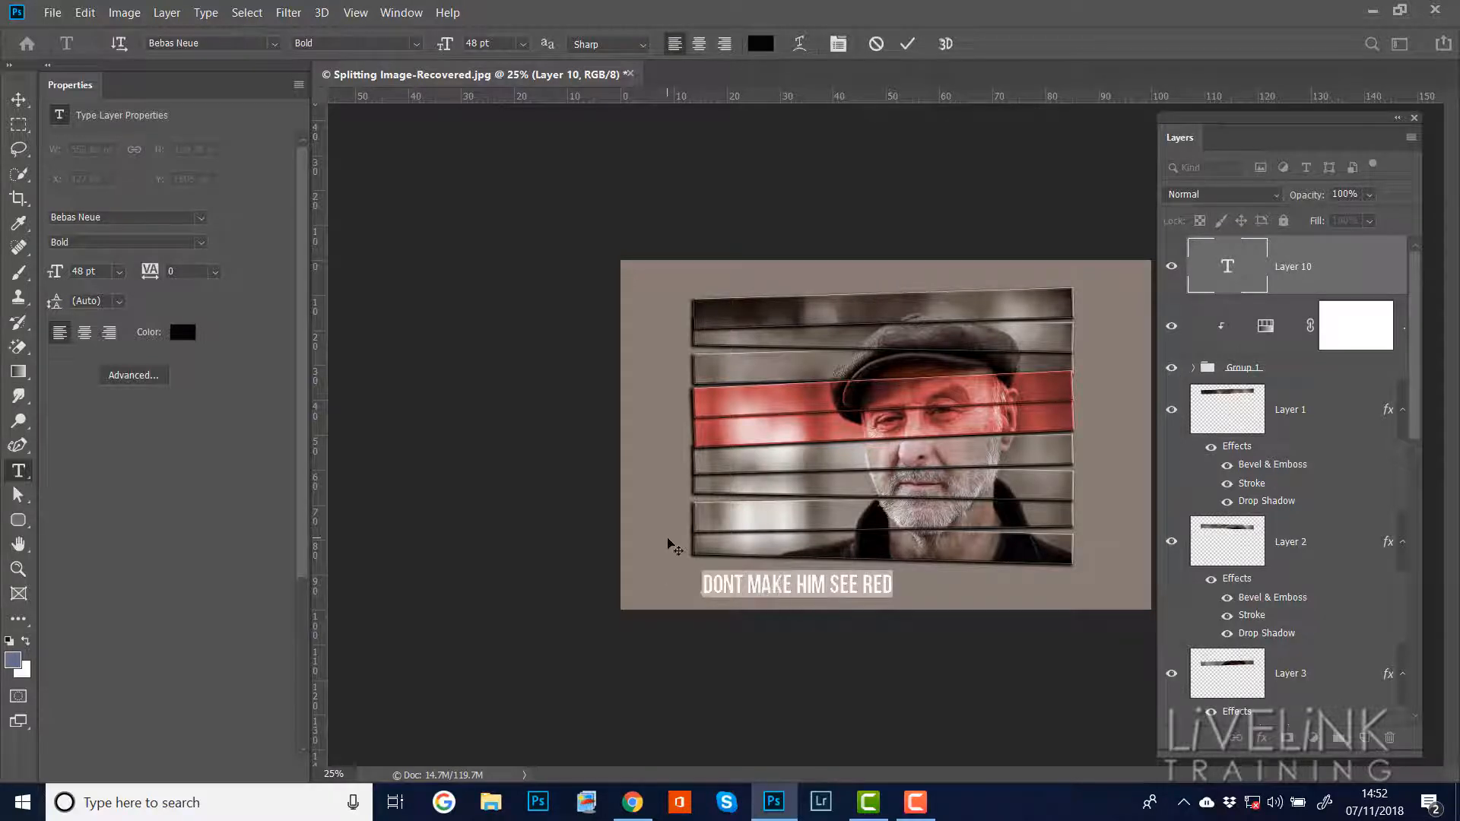
left_click(760, 43)
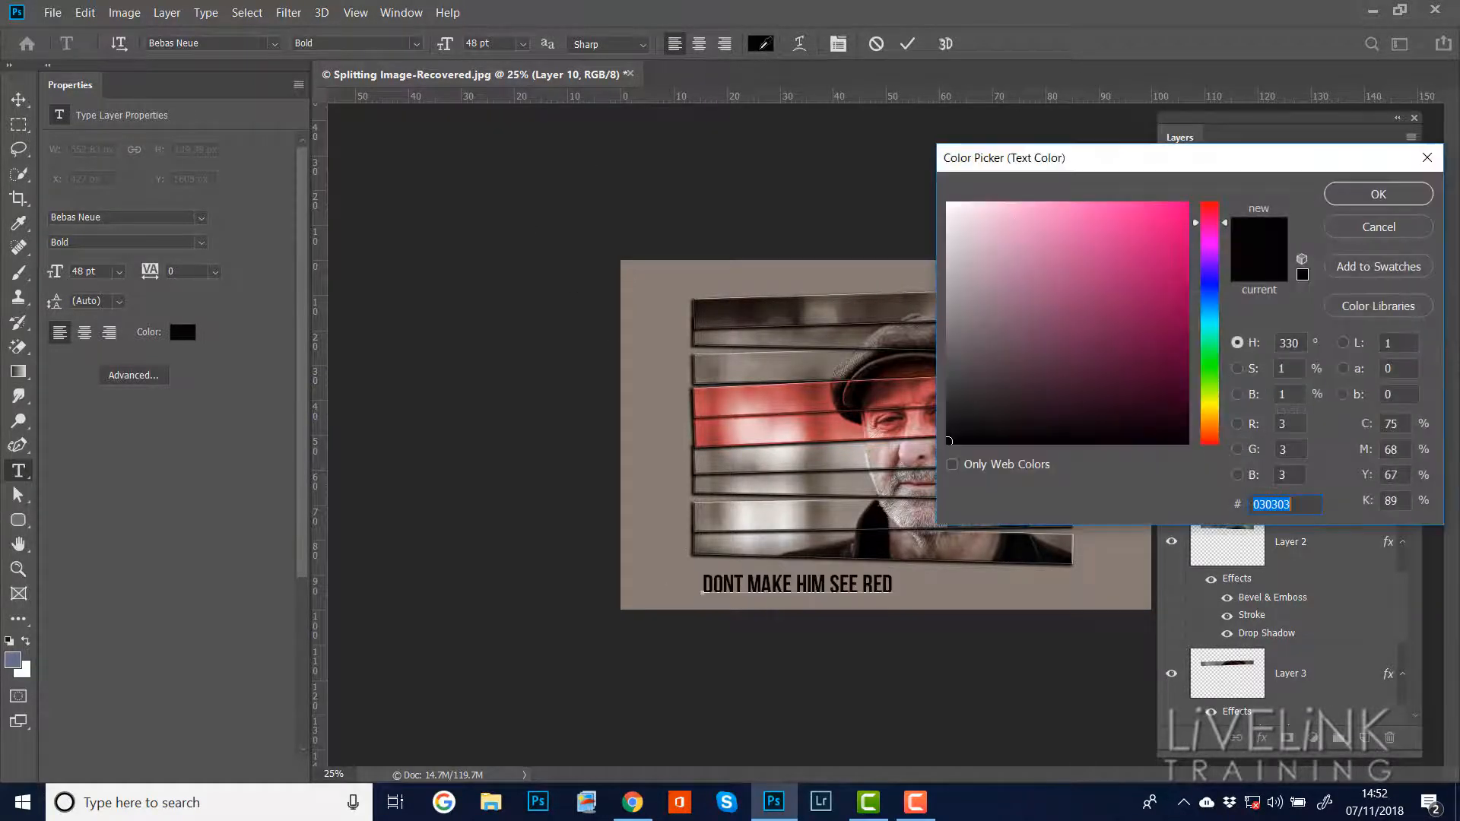
left_click(1209, 203)
left_click(1185, 207)
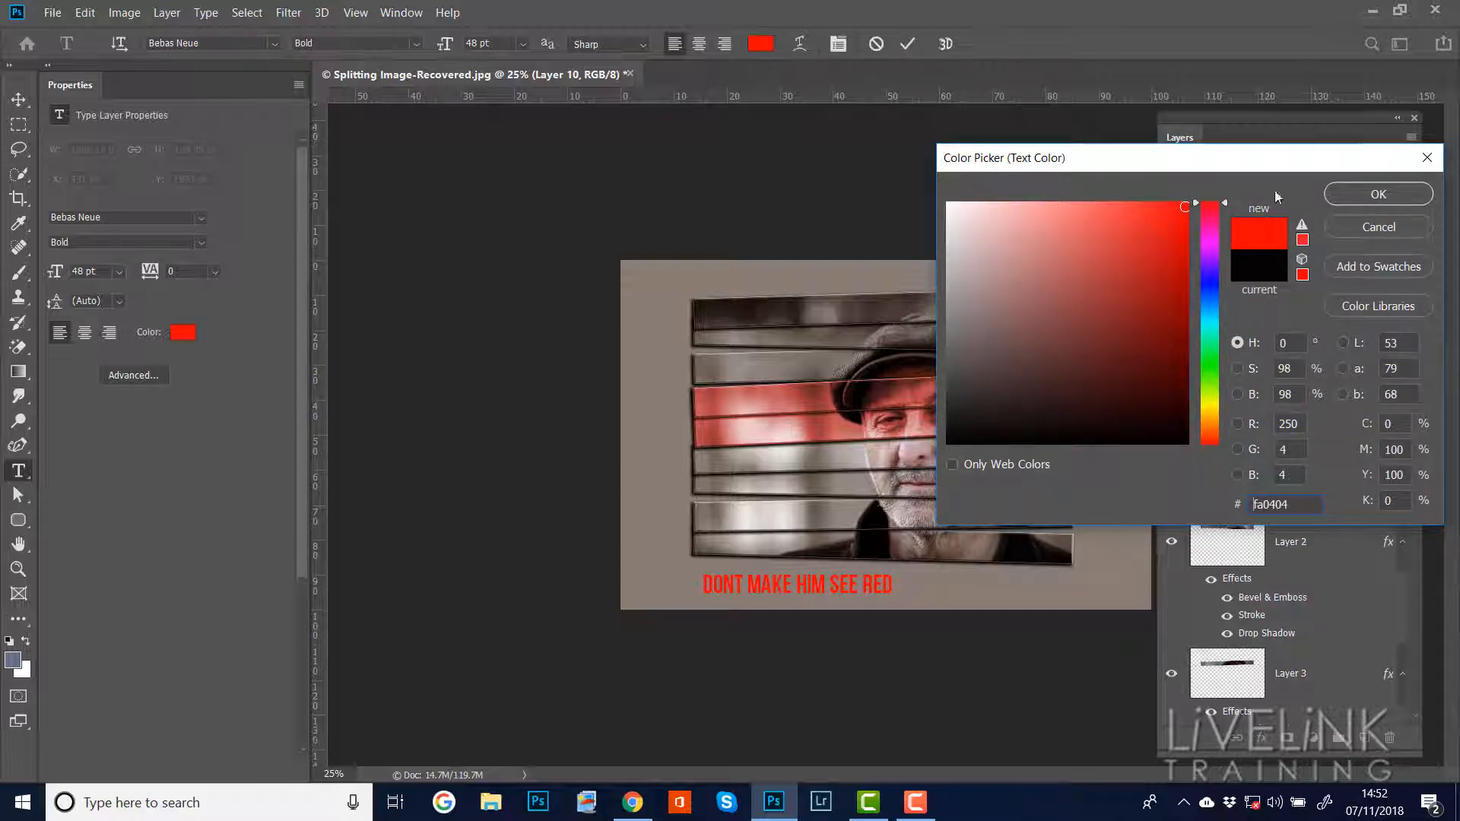
left_click_drag(1184, 207, 1175, 332)
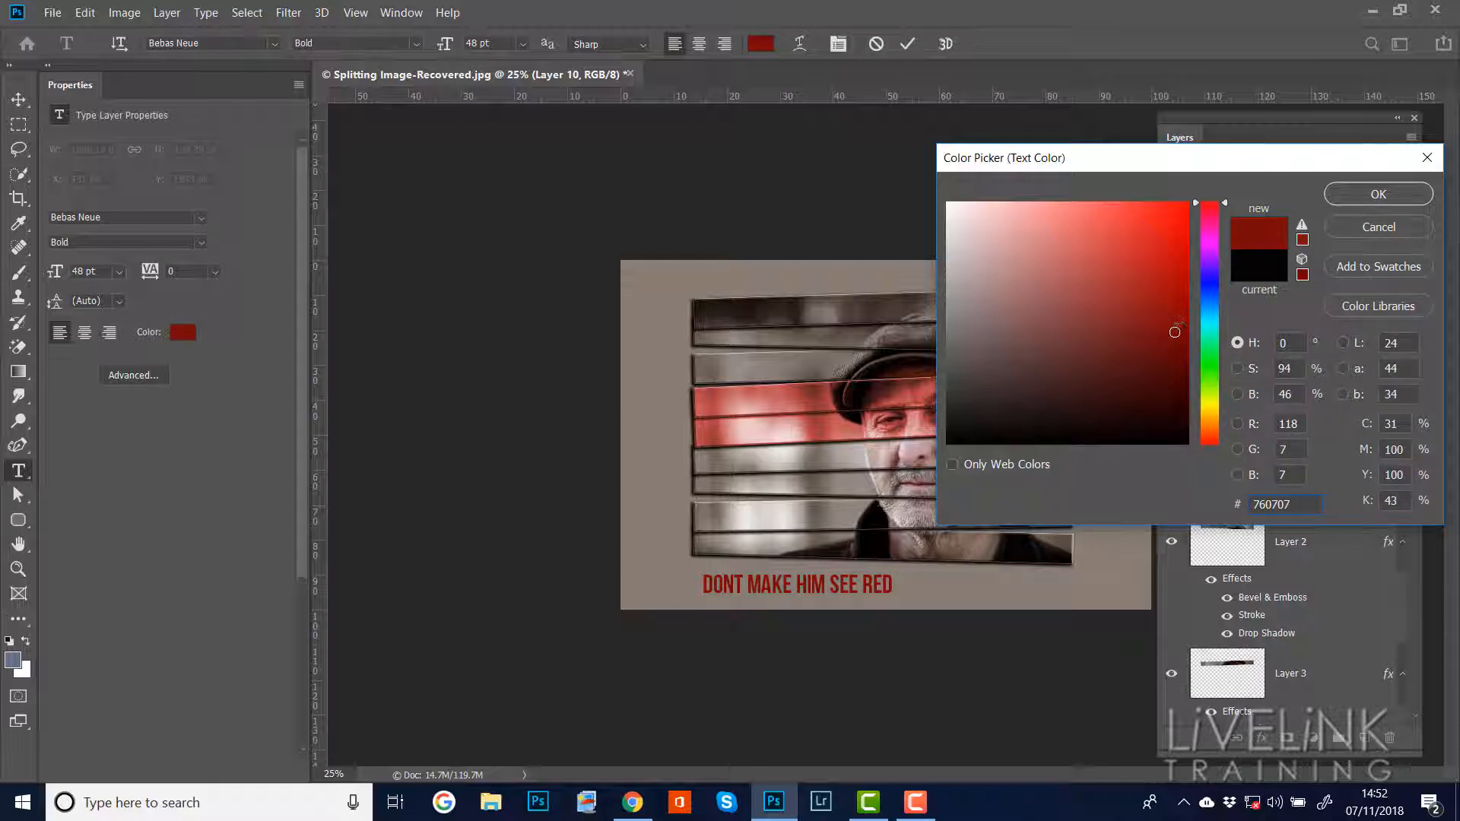
left_click(1368, 194)
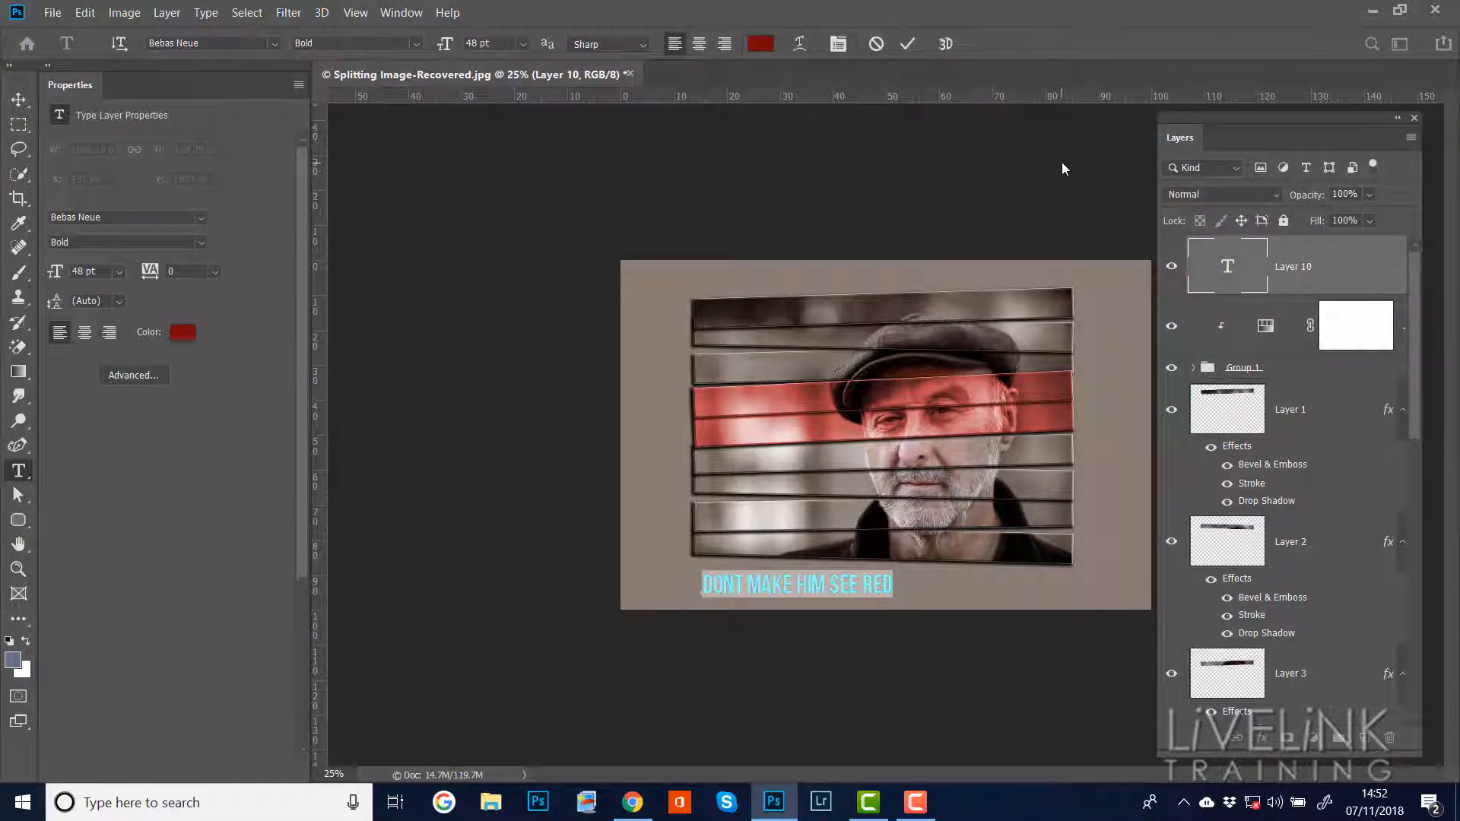
left_click(1092, 586)
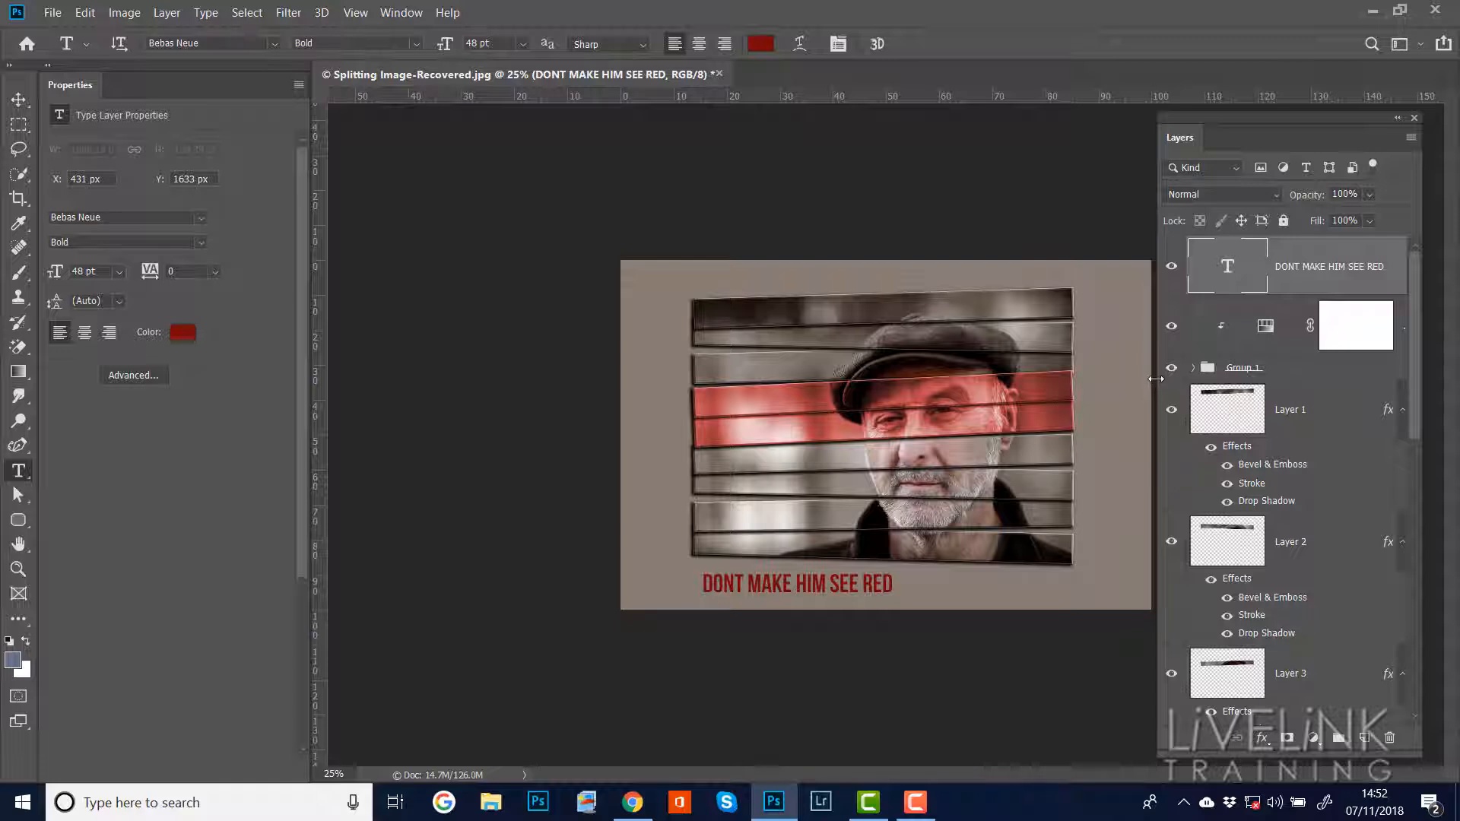
Convert the caption layer to a smart object and apply a Zoom Radial Blur, Amount 100, Good quality, with the blur centre near the lower edge.
right_click(1302, 285)
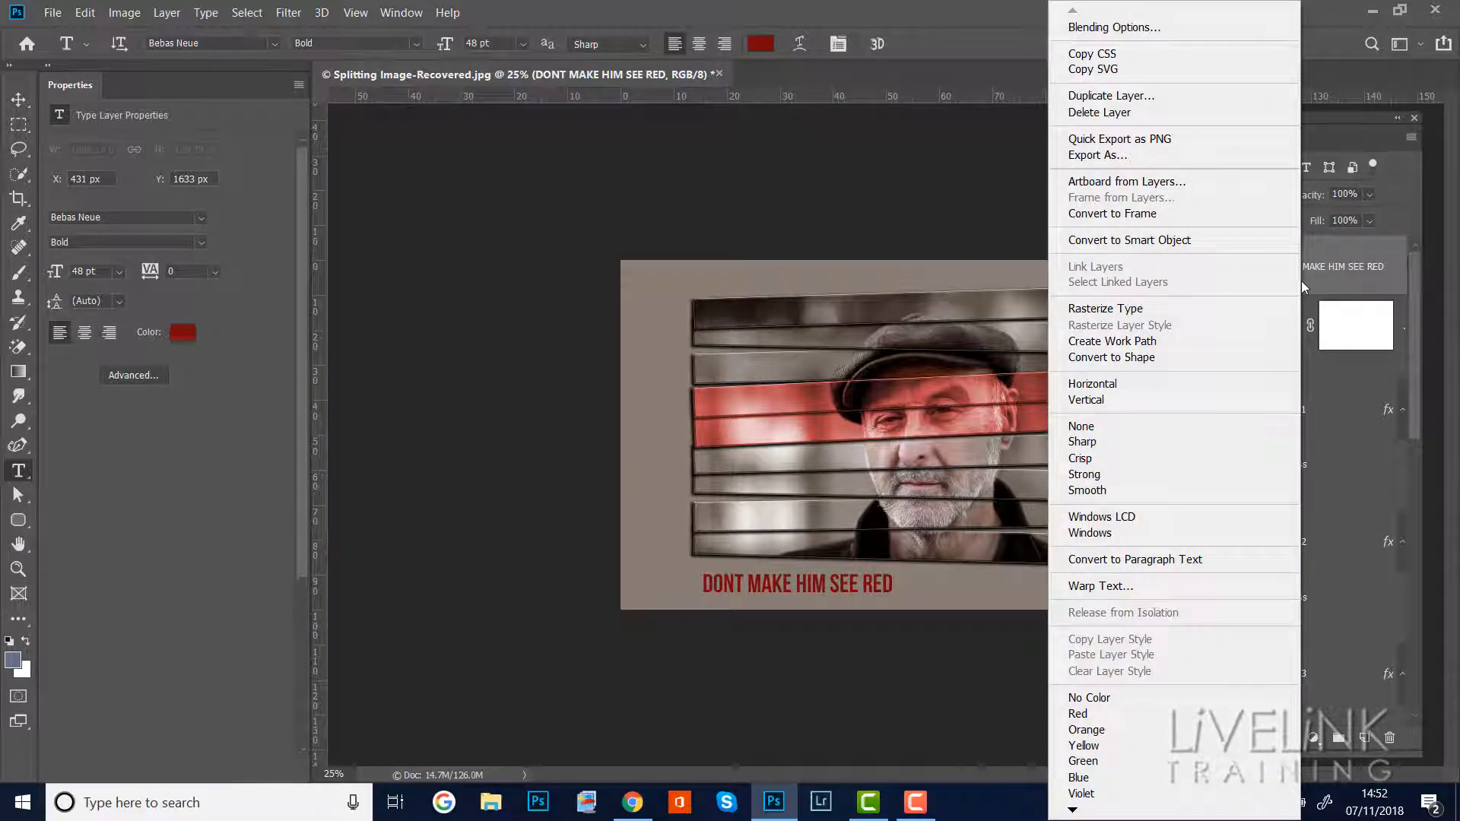
left_click(1155, 240)
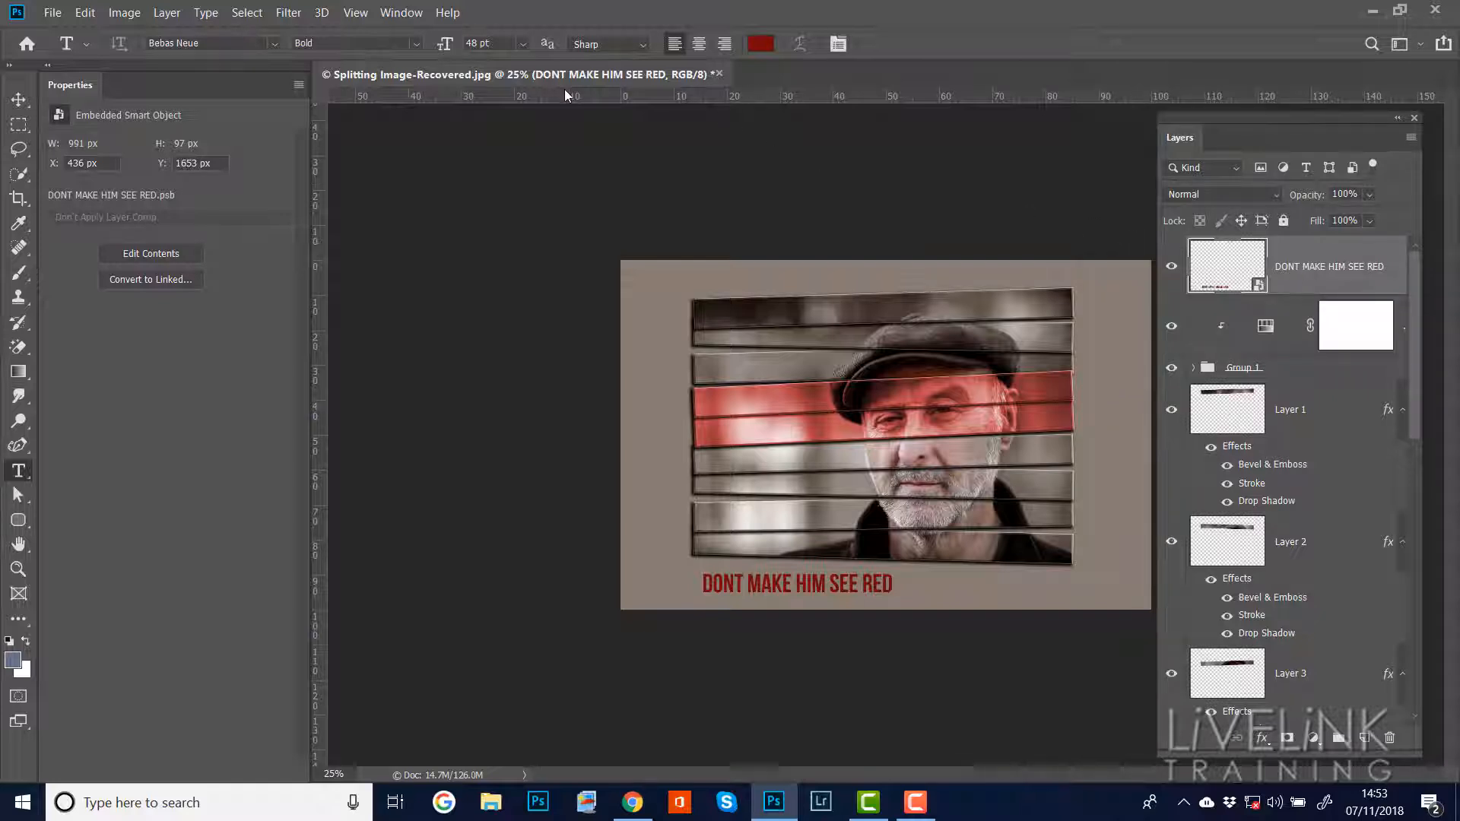
left_click(295, 15)
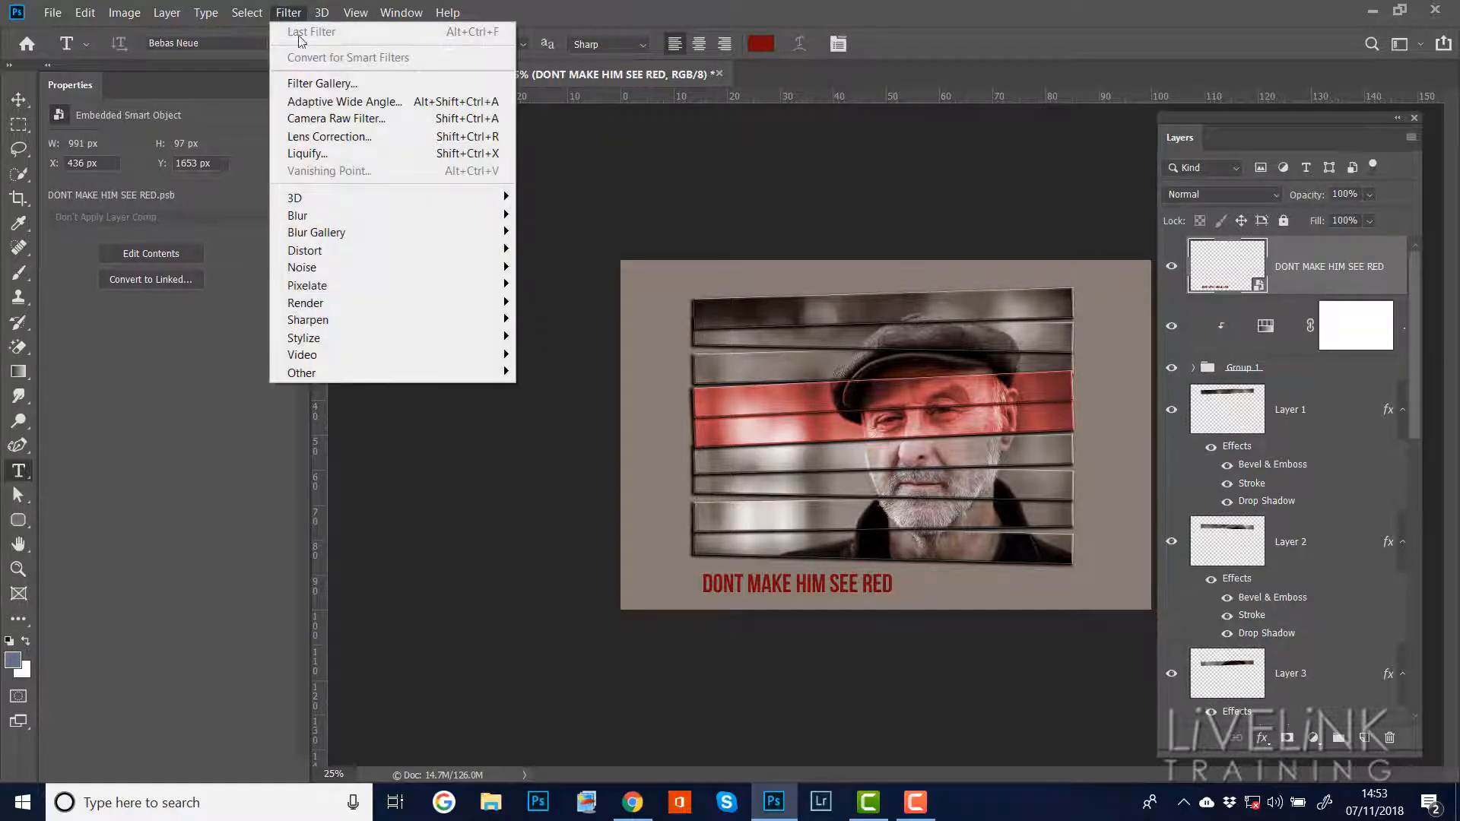
mouse_move(371, 219)
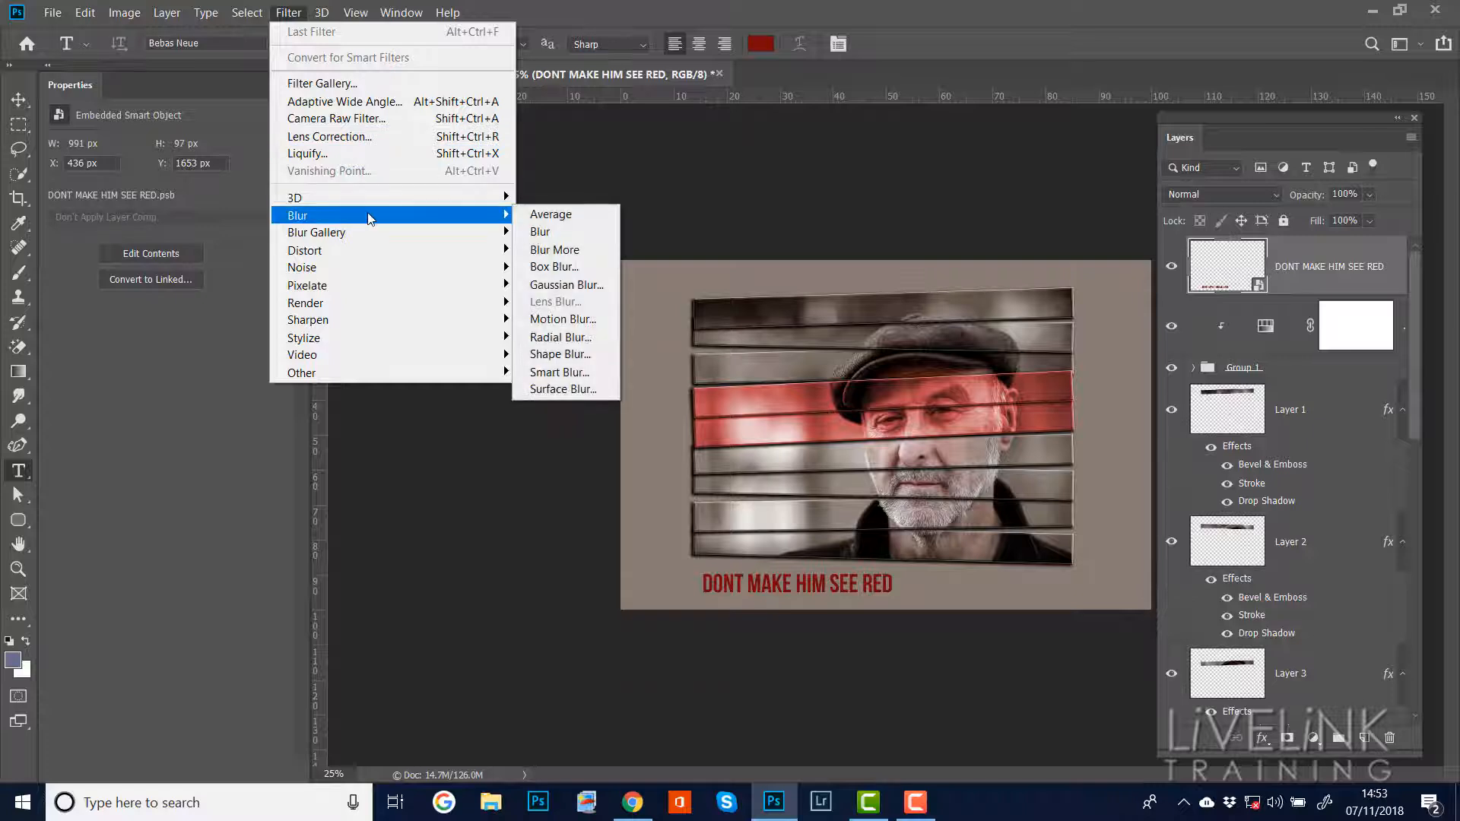
left_click(561, 339)
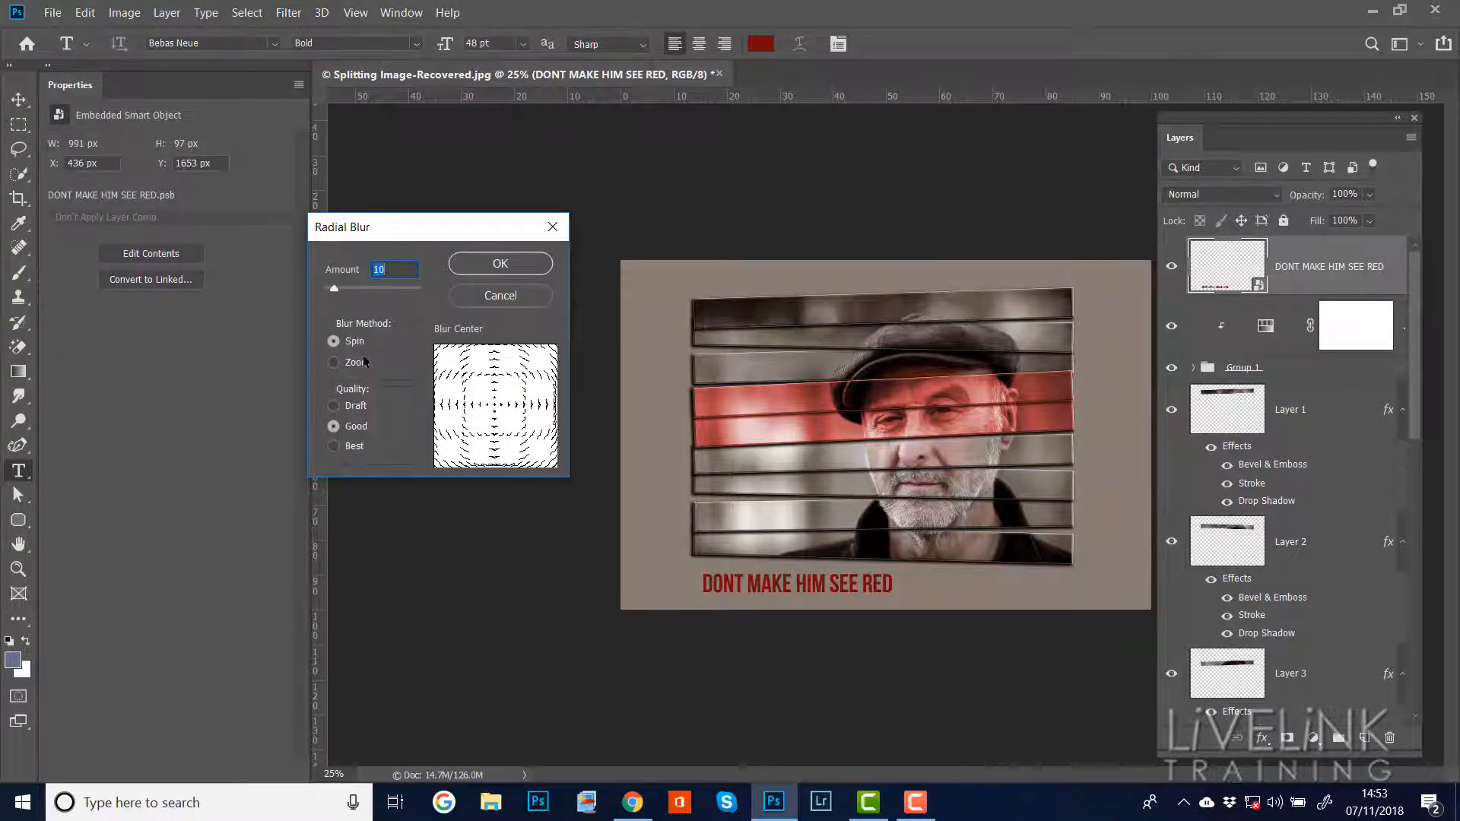
left_click(334, 363)
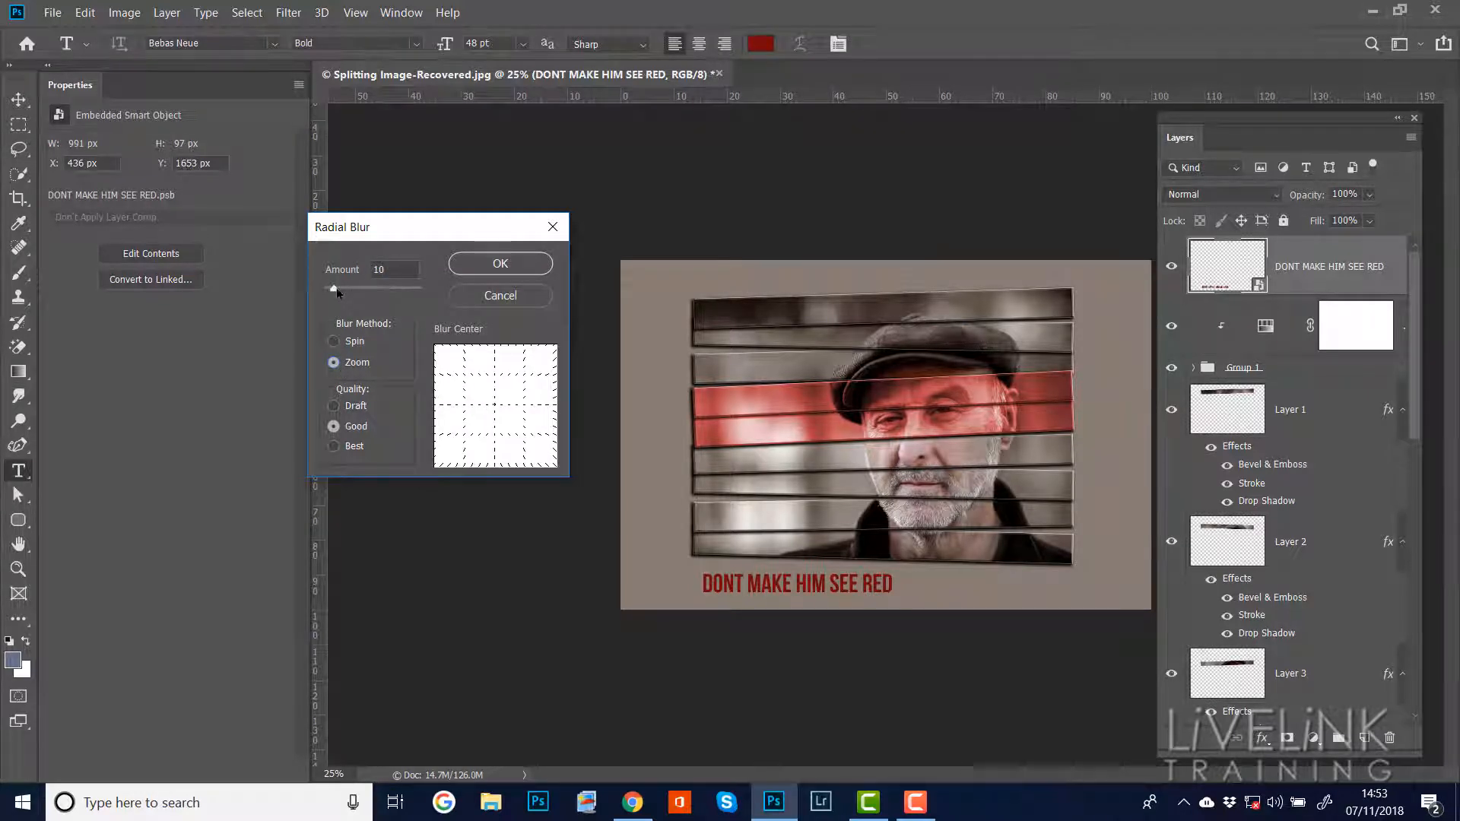
left_click_drag(336, 290, 422, 289)
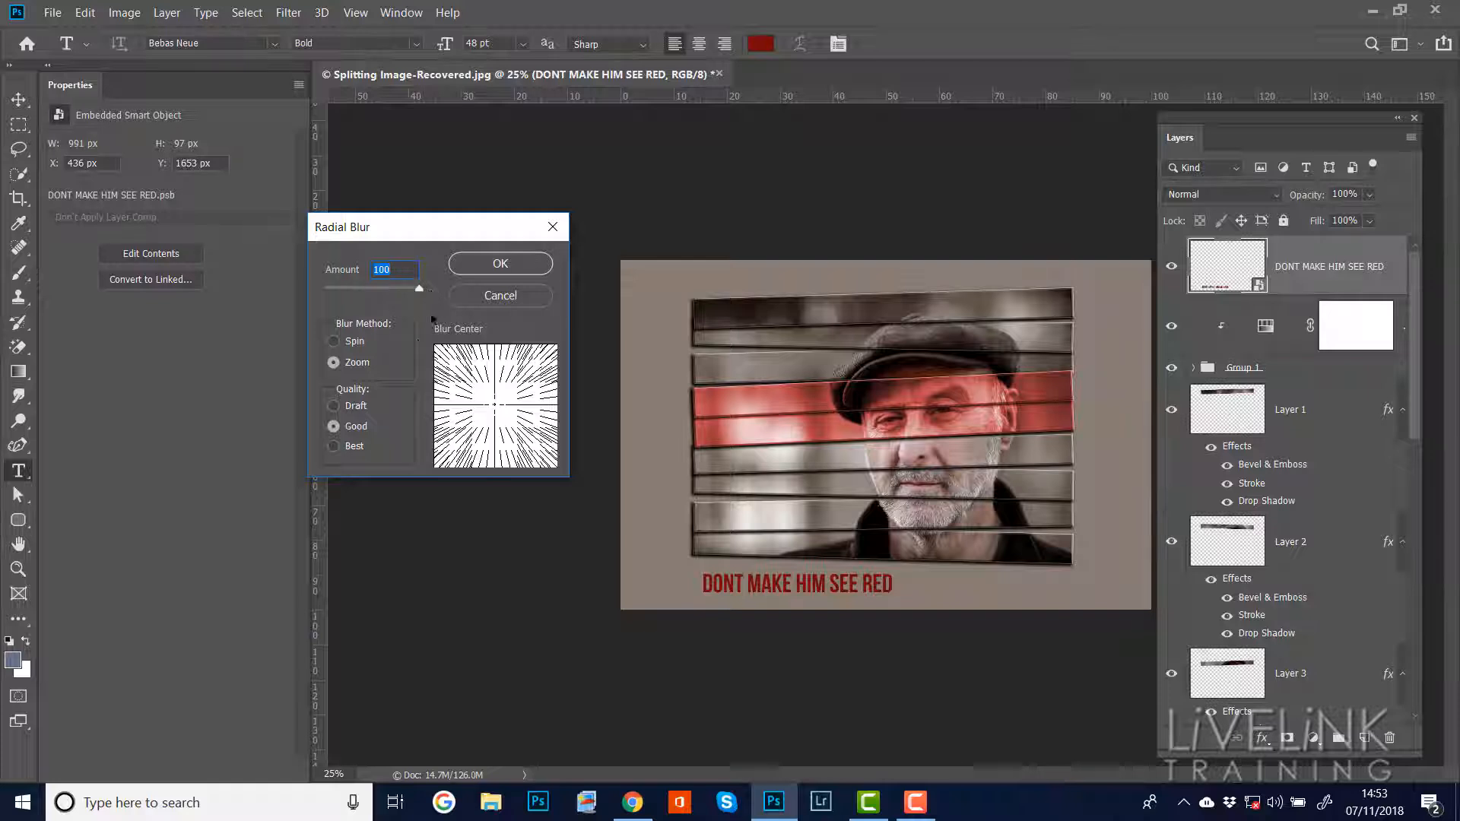
left_click_drag(493, 408, 497, 454)
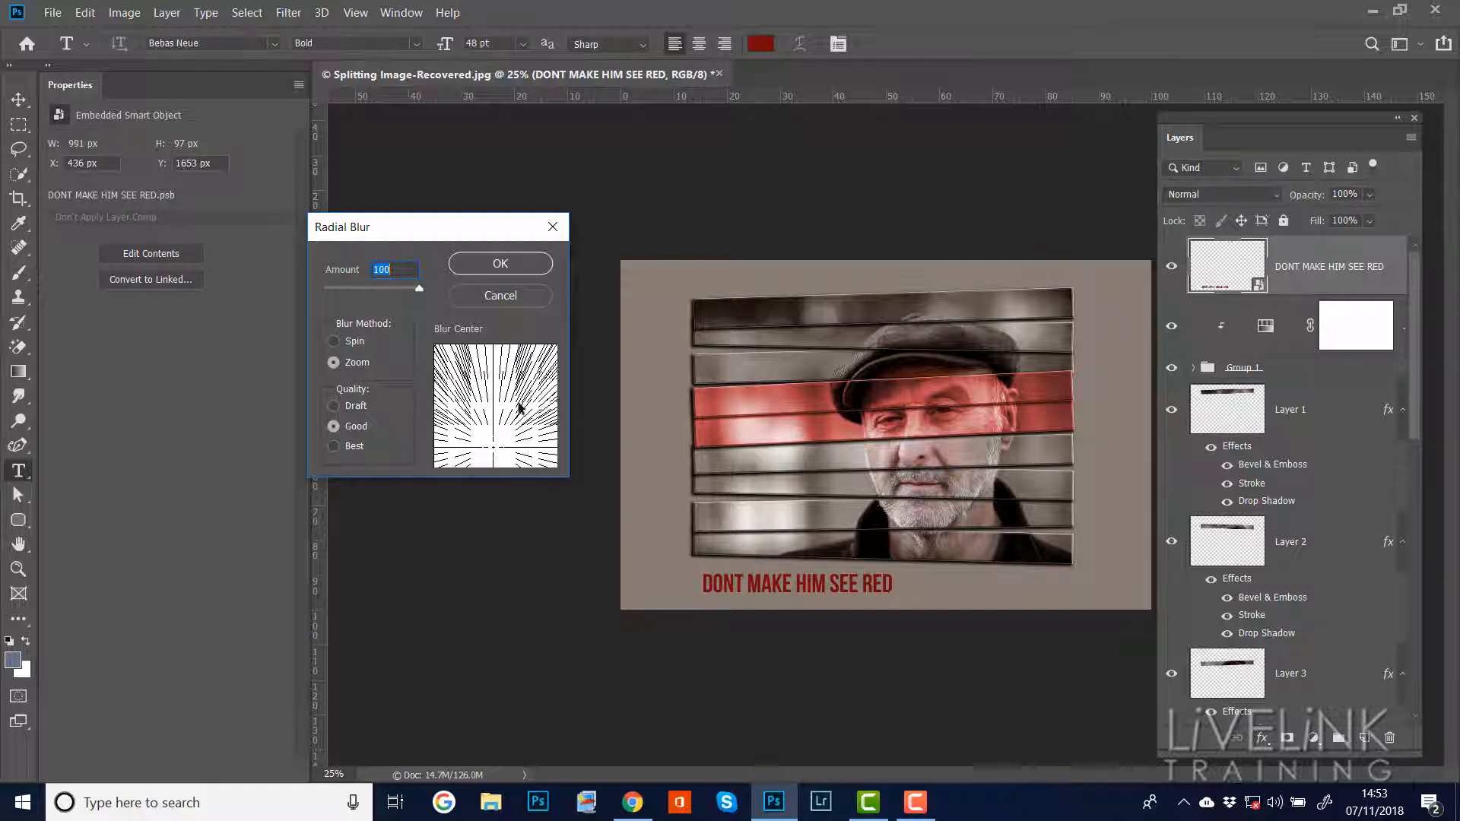
left_click_drag(492, 451, 492, 453)
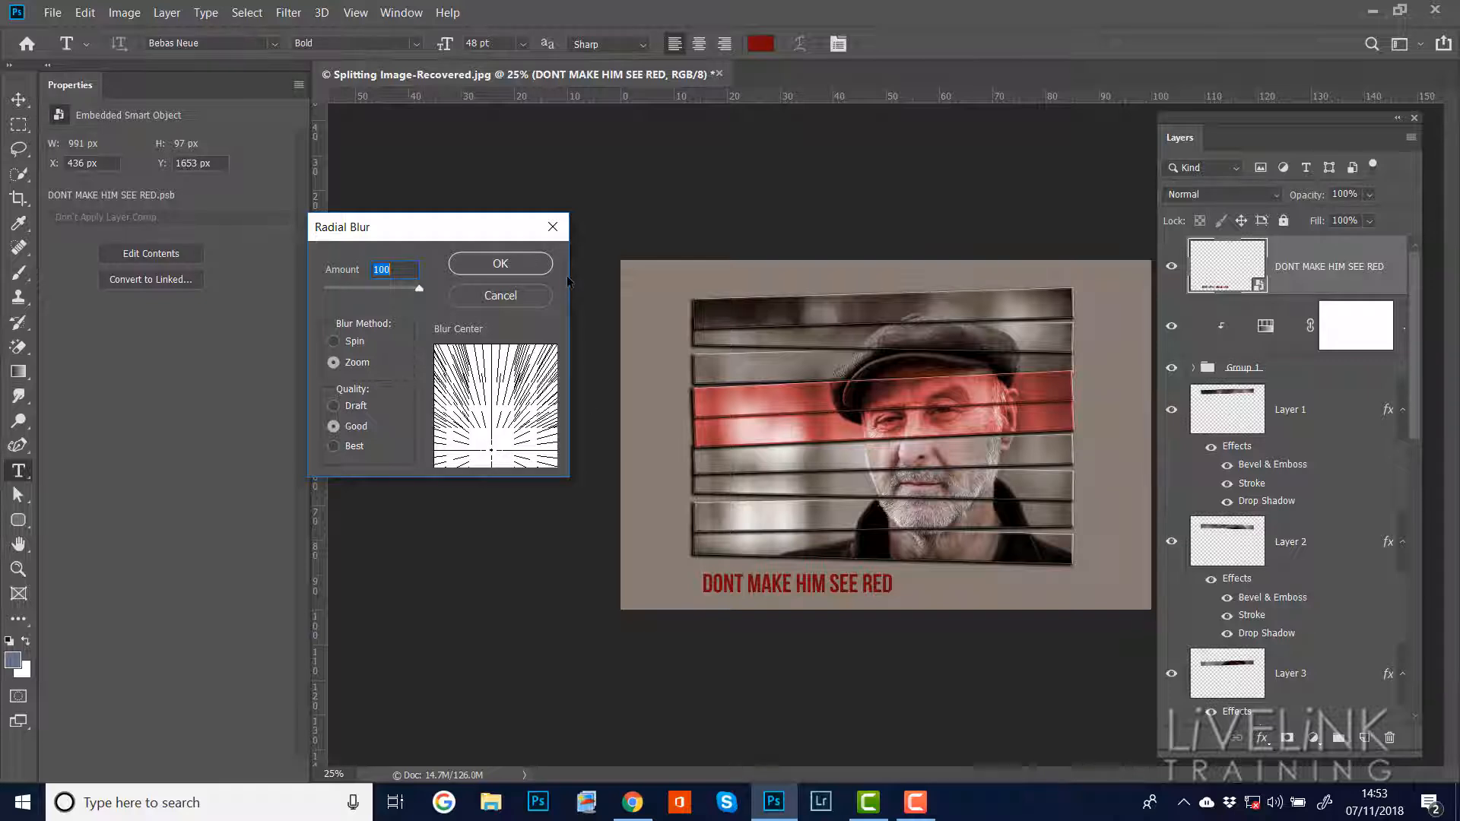
left_click(508, 263)
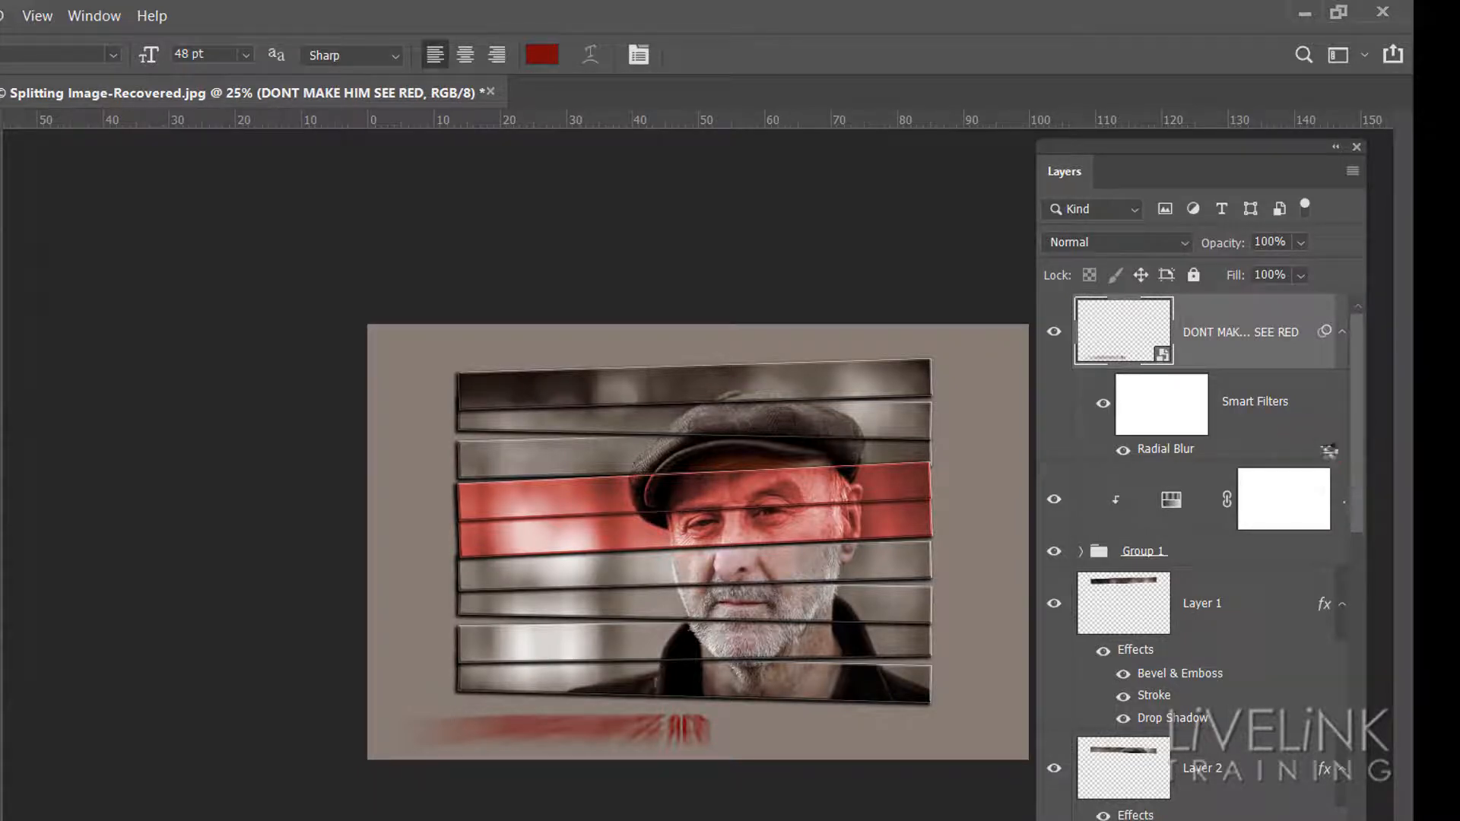
Compare the Screen, Overlay and Soft Light blending modes for the caption's Radial Blur smart filter, settling on Multiply at 100% opacity.
double_click(1329, 451)
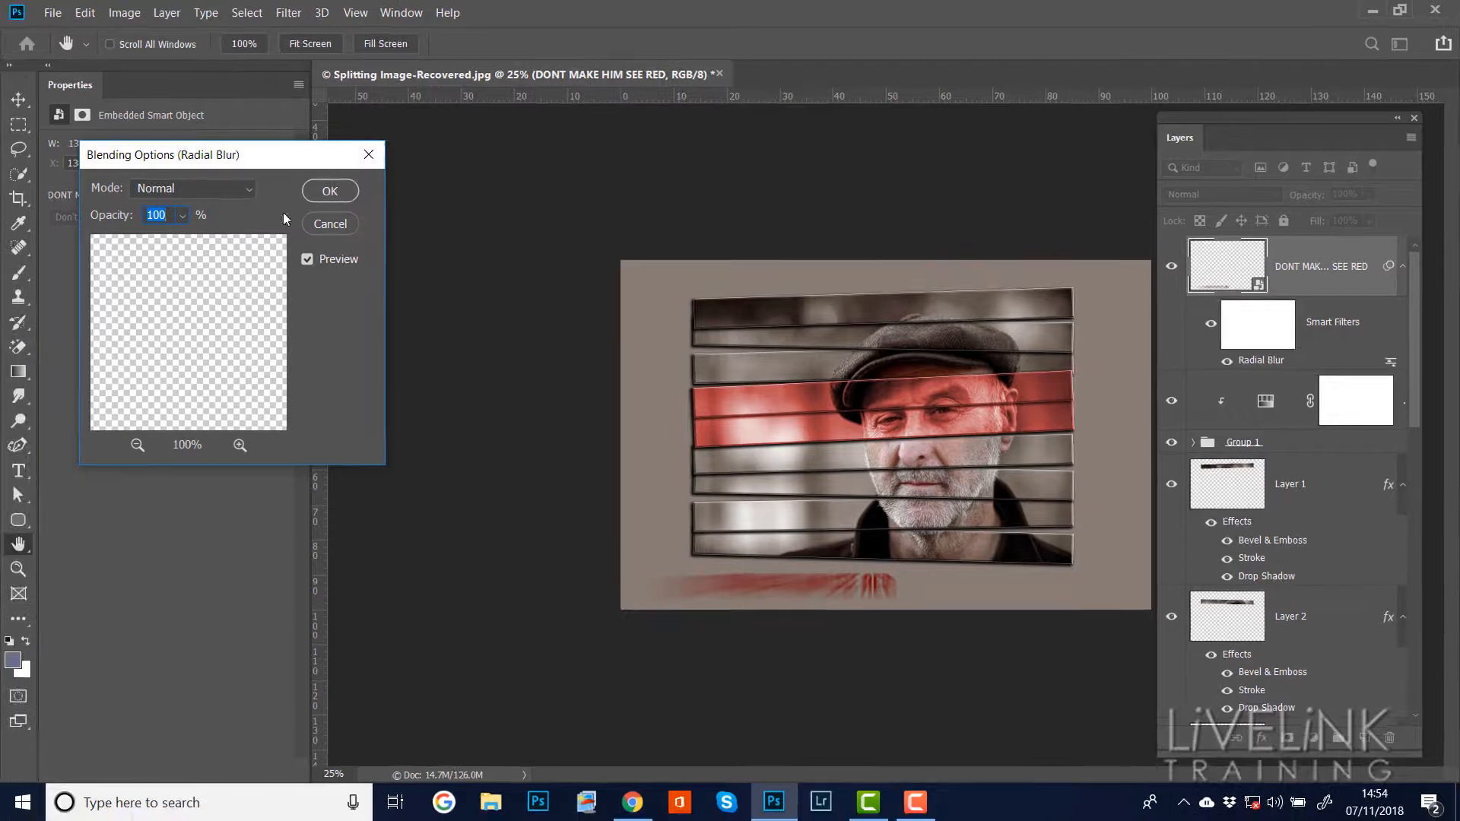
left_click_drag(281, 161, 408, 243)
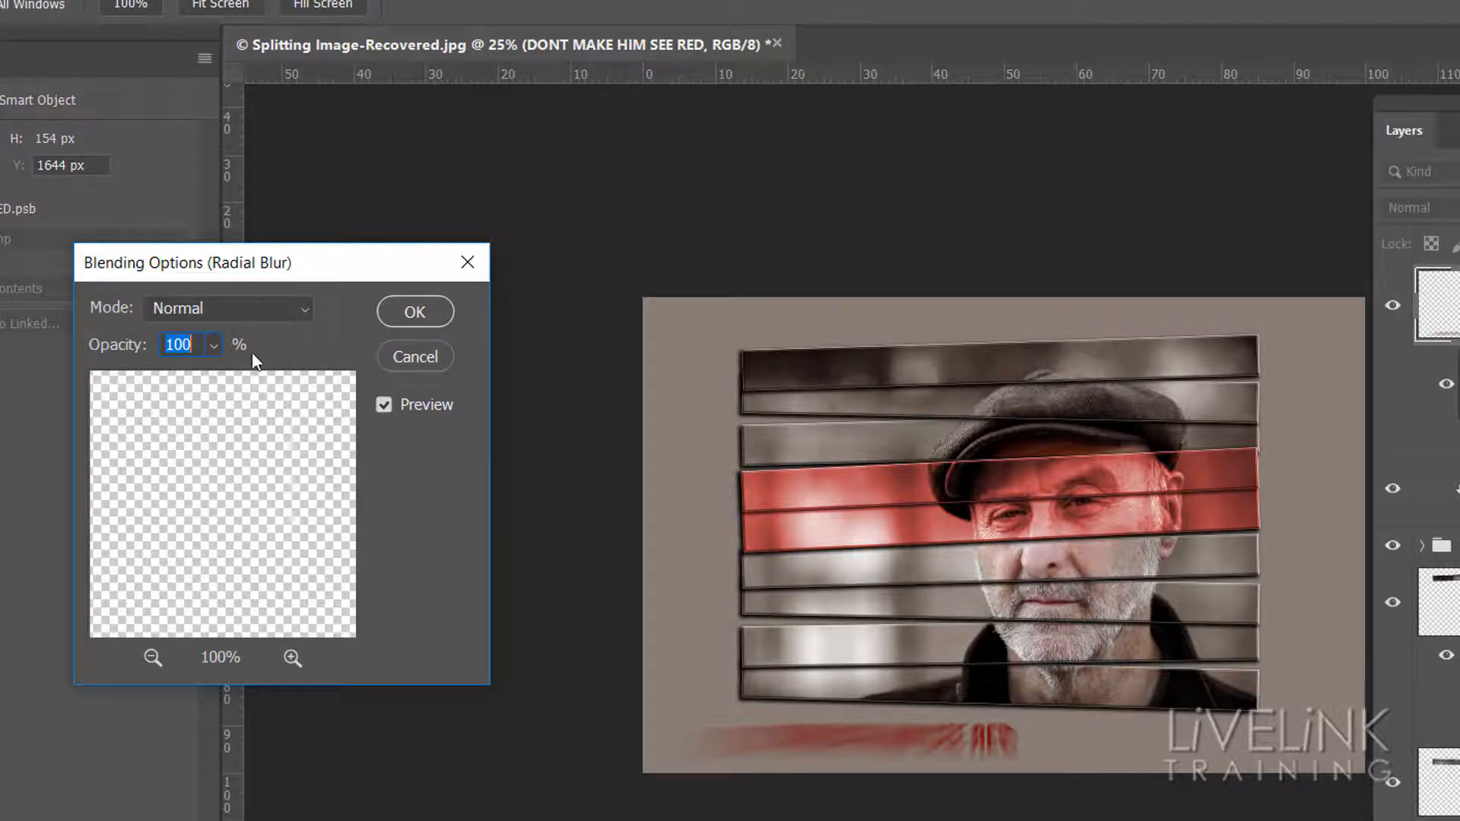
left_click(298, 308)
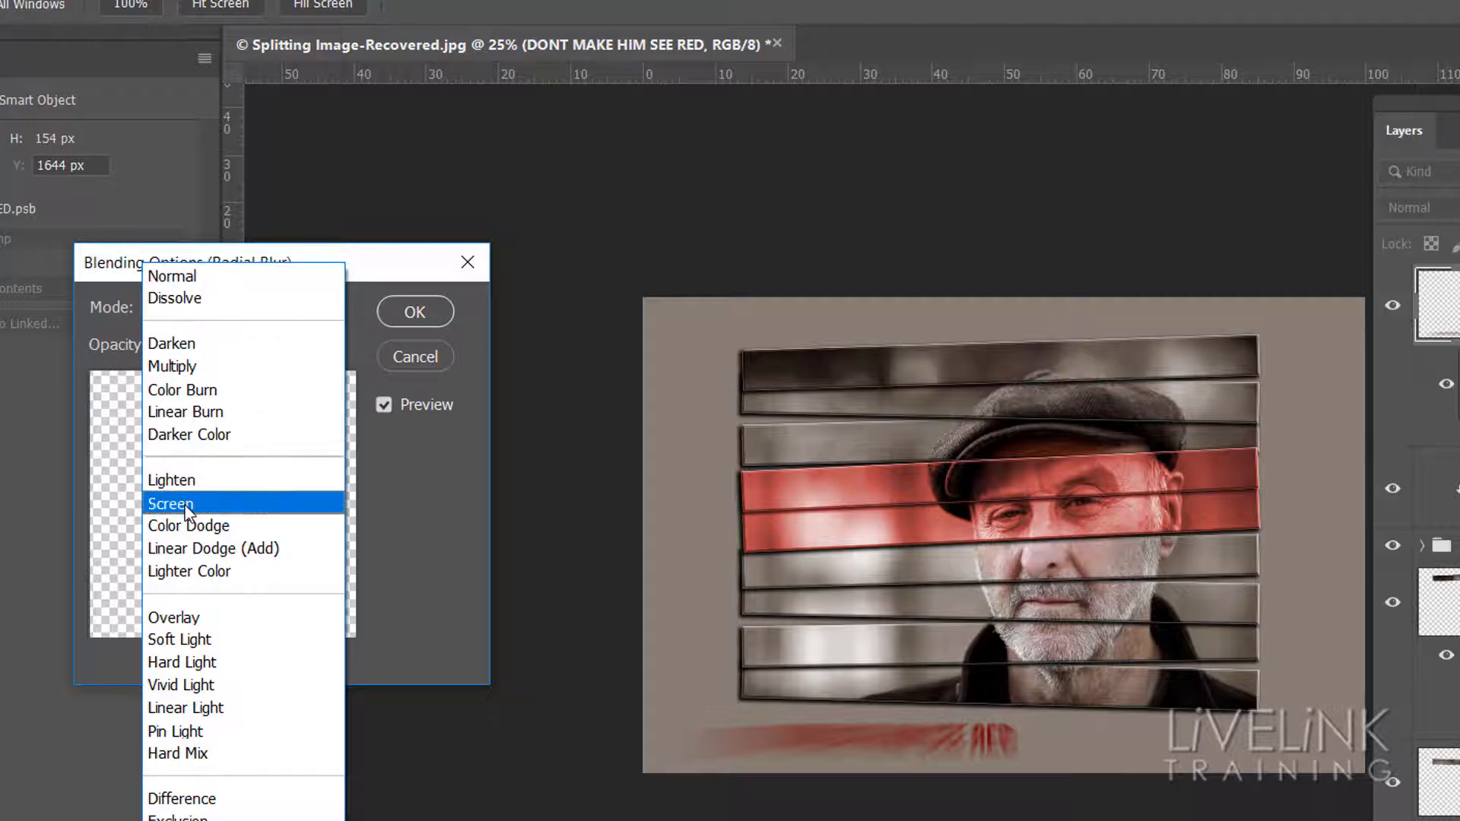
left_click(187, 508)
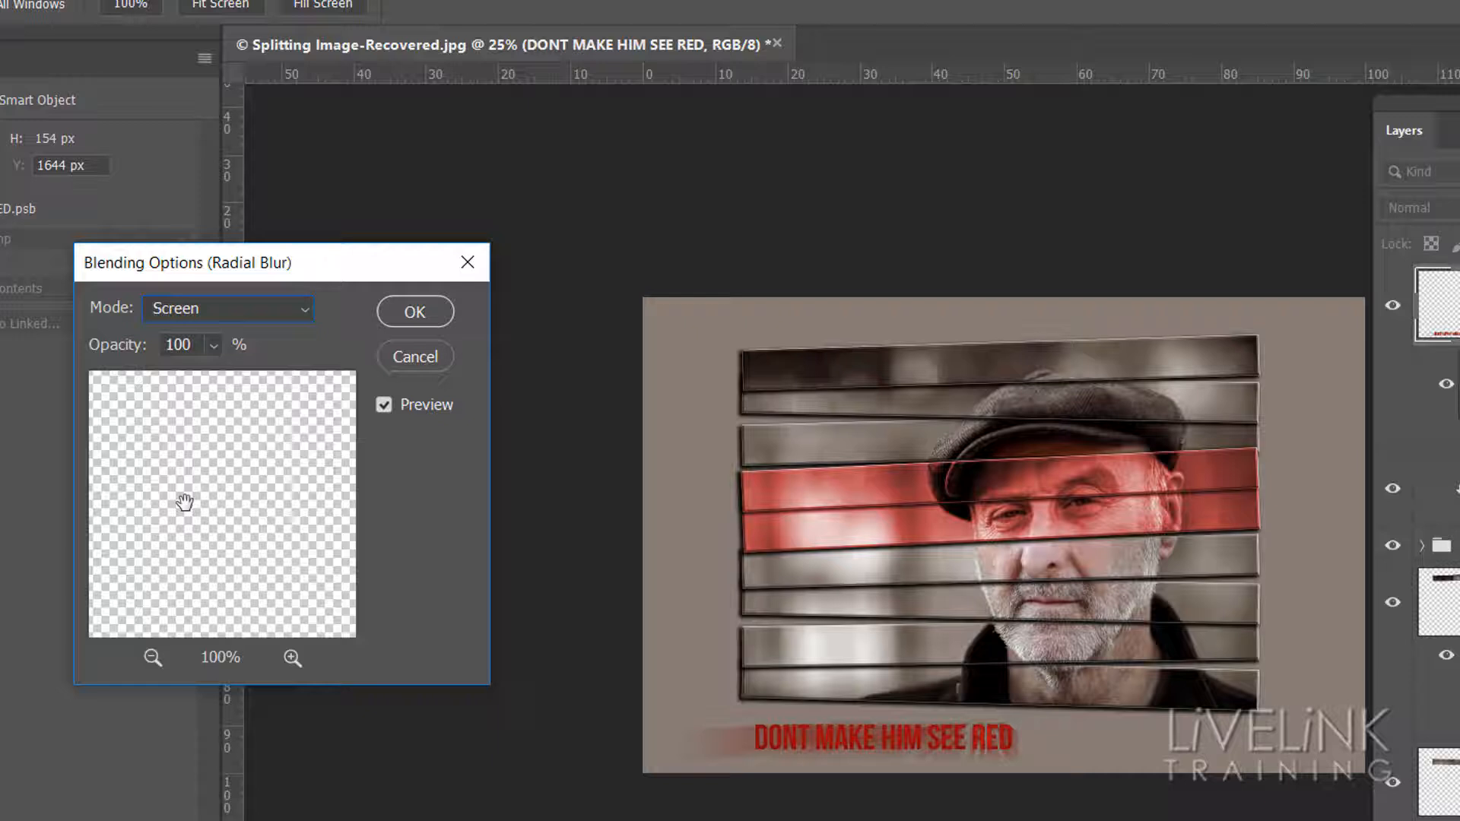
left_click(305, 308)
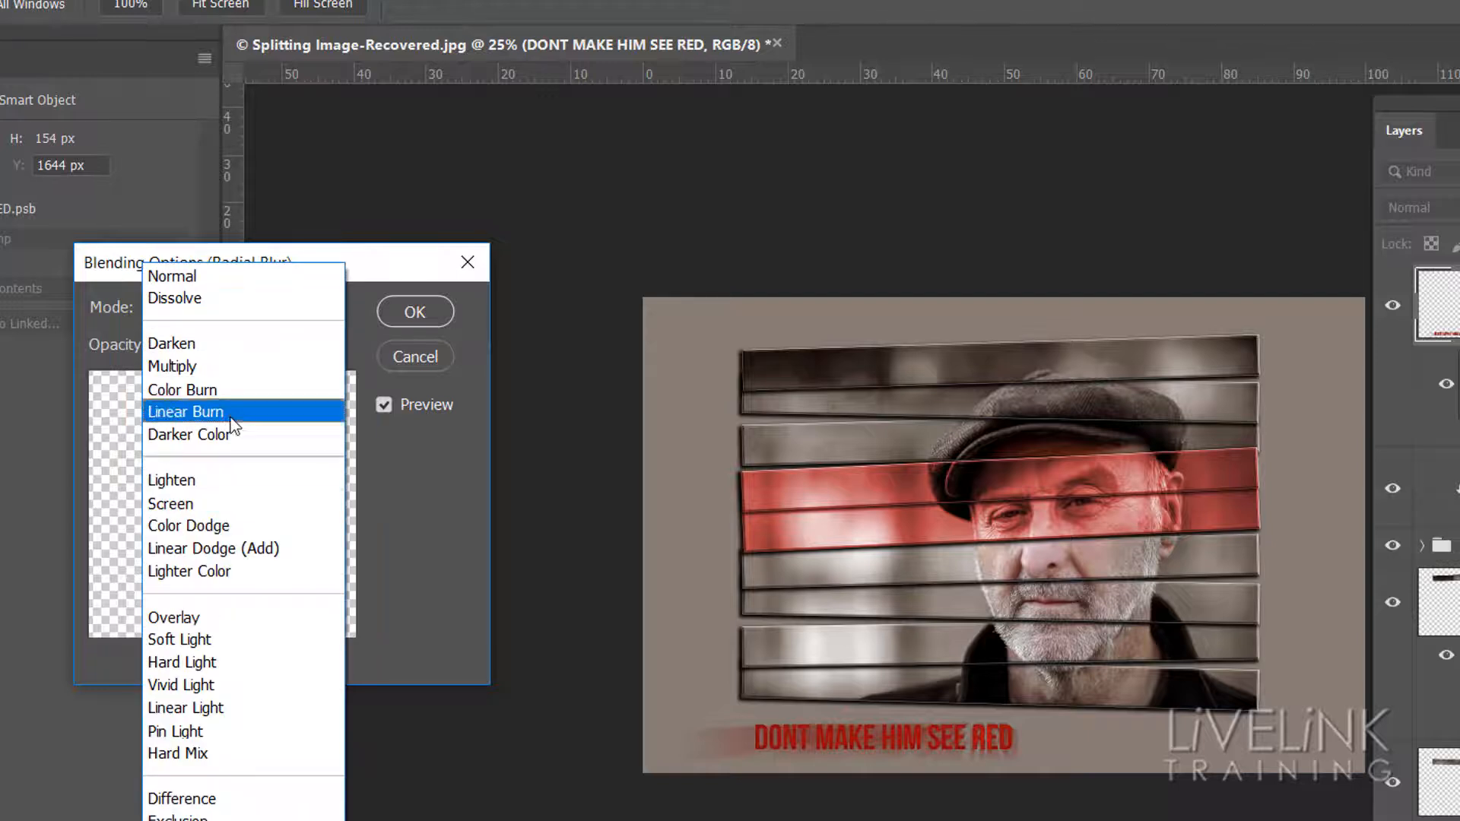
left_click(186, 619)
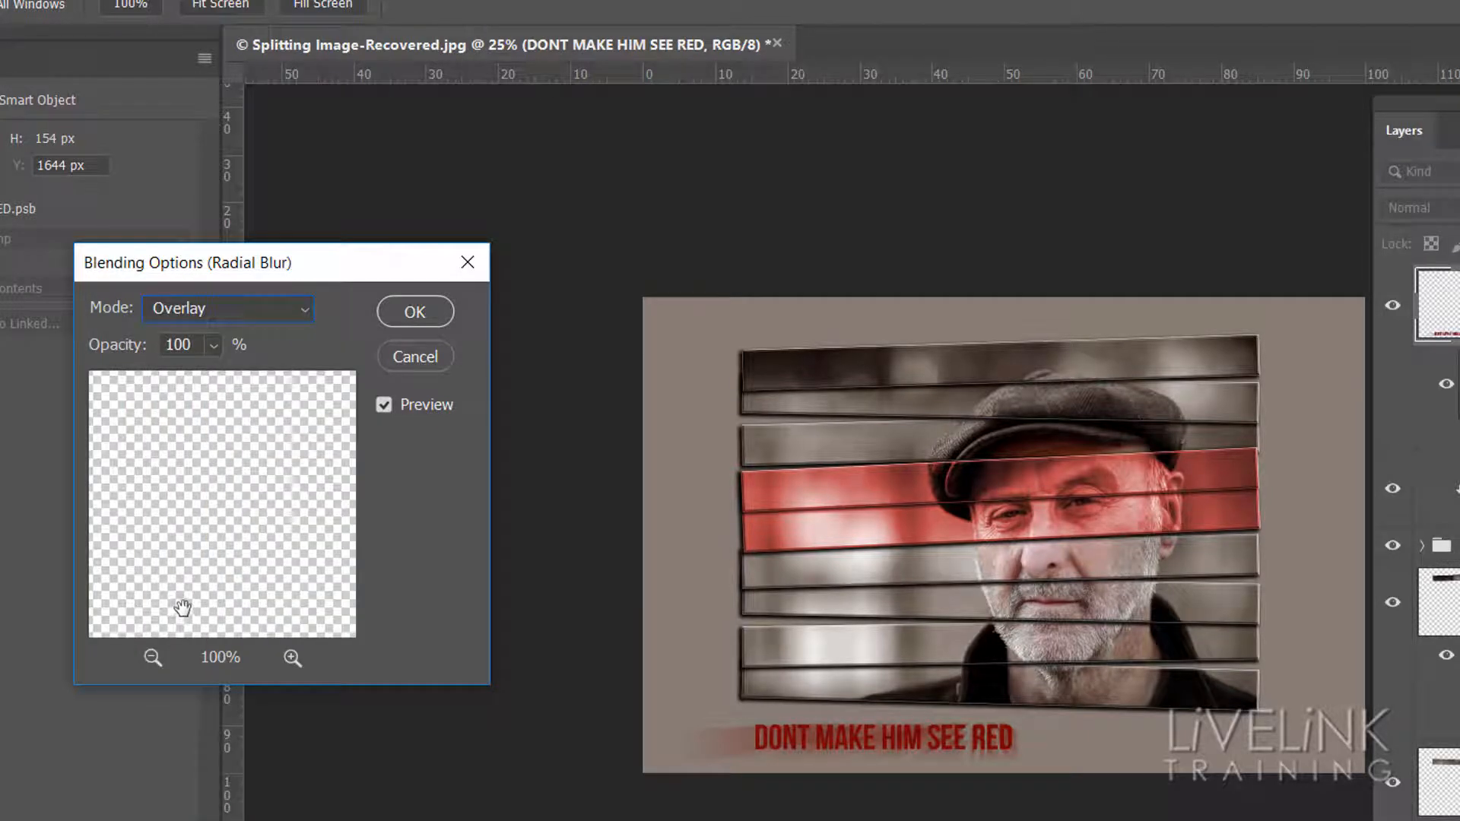
left_click(304, 309)
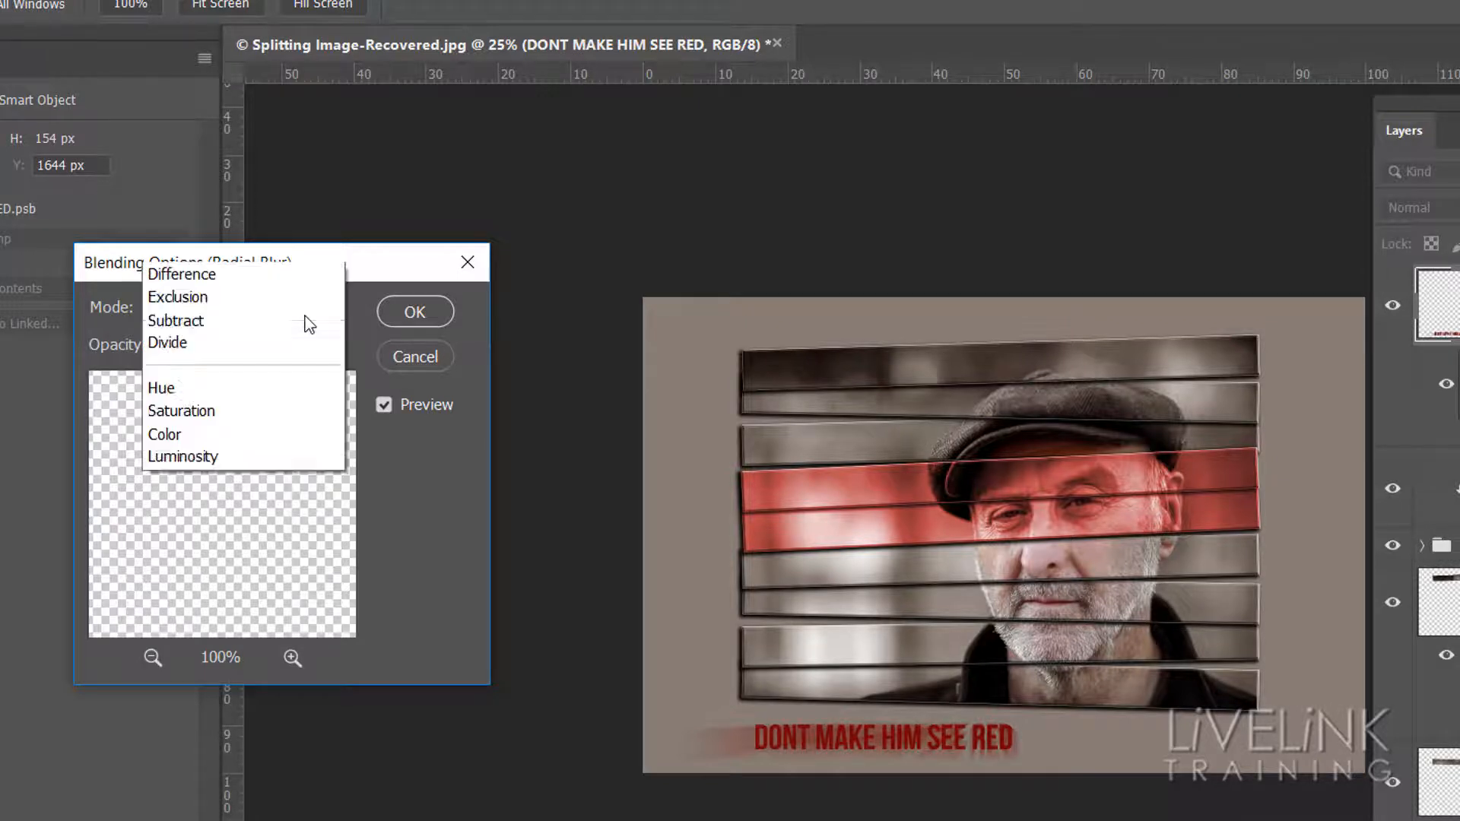
left_click(183, 642)
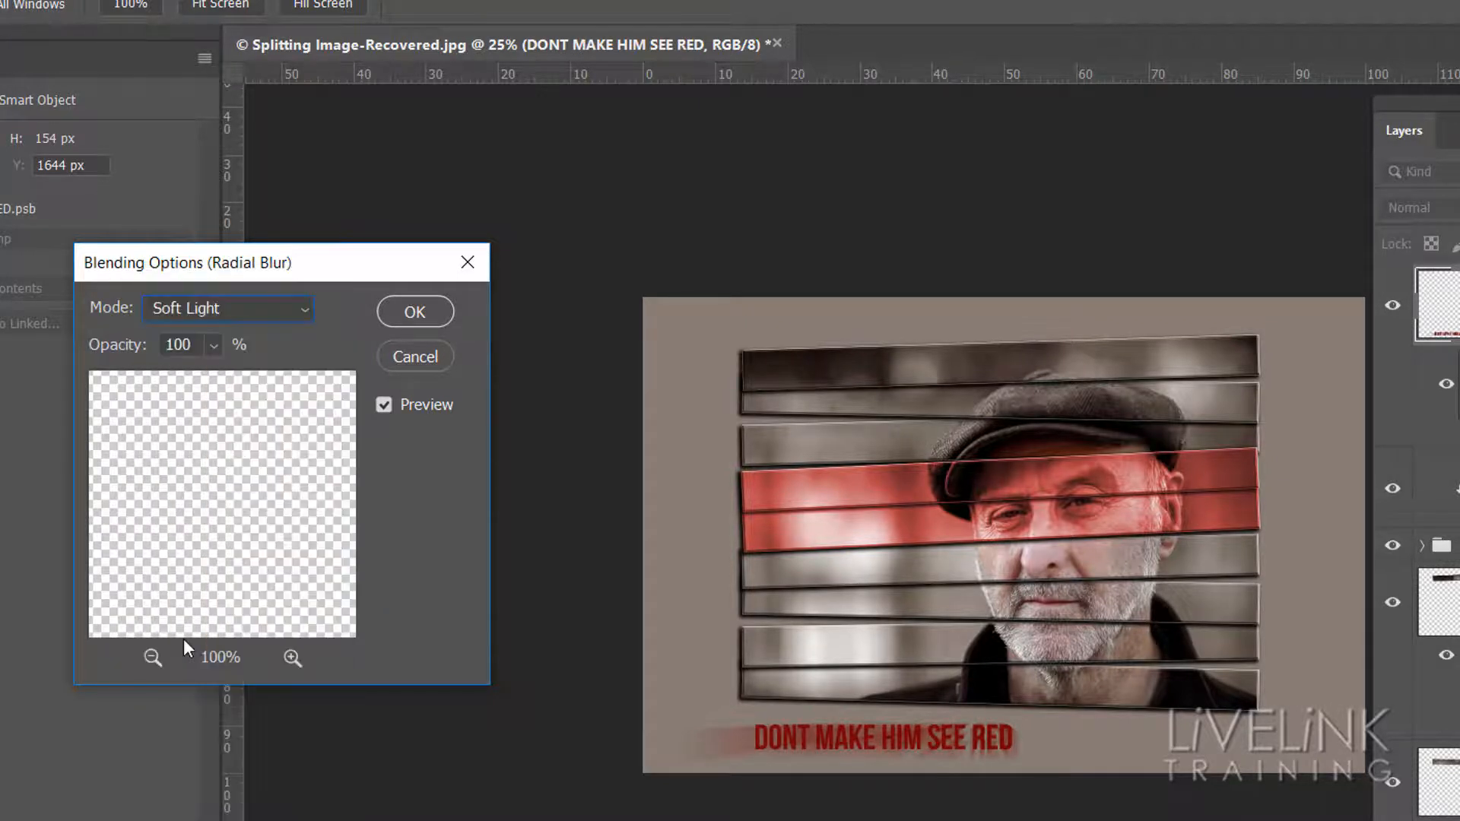
left_click(304, 316)
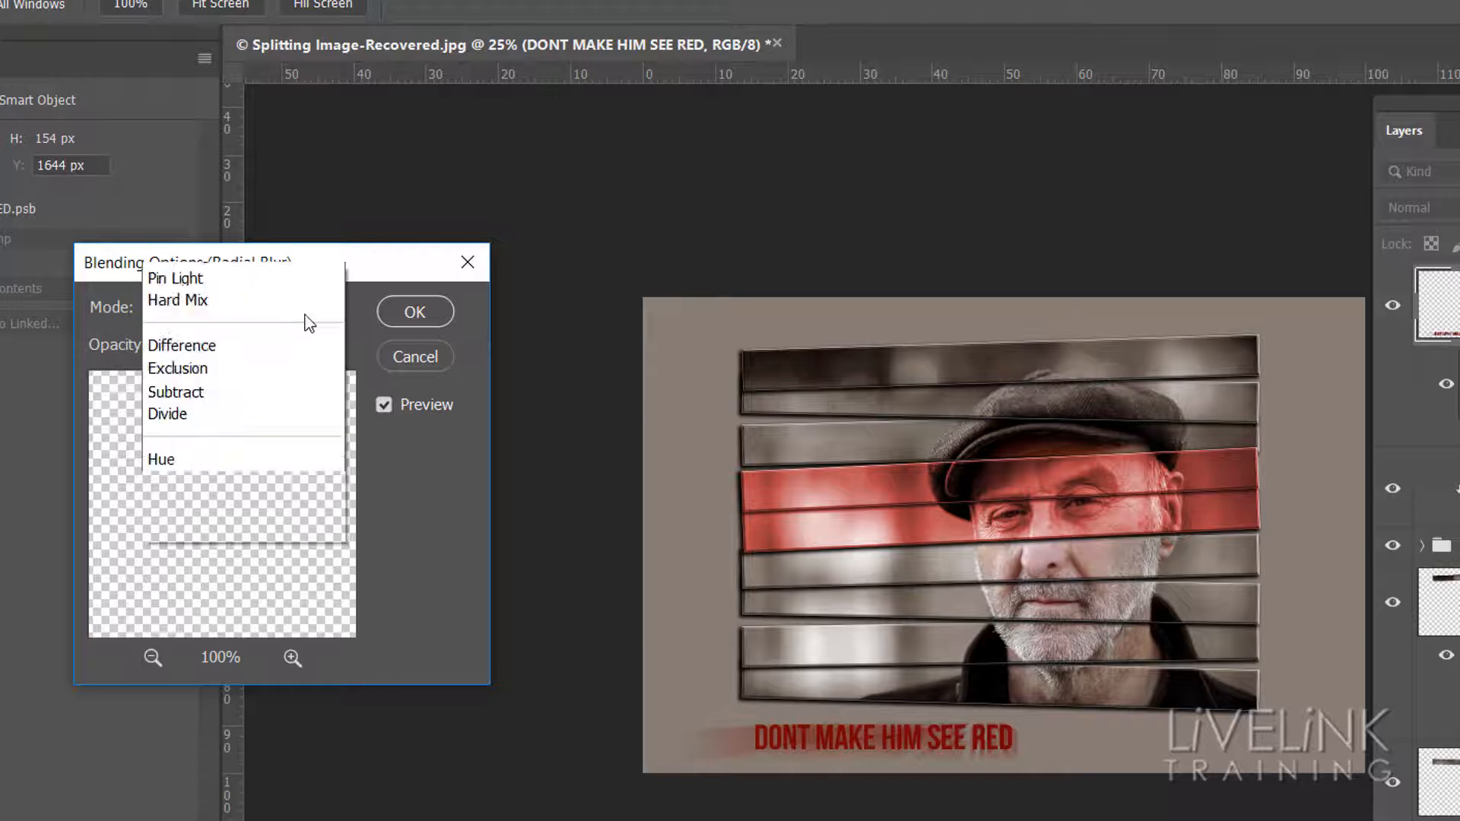
left_click(218, 368)
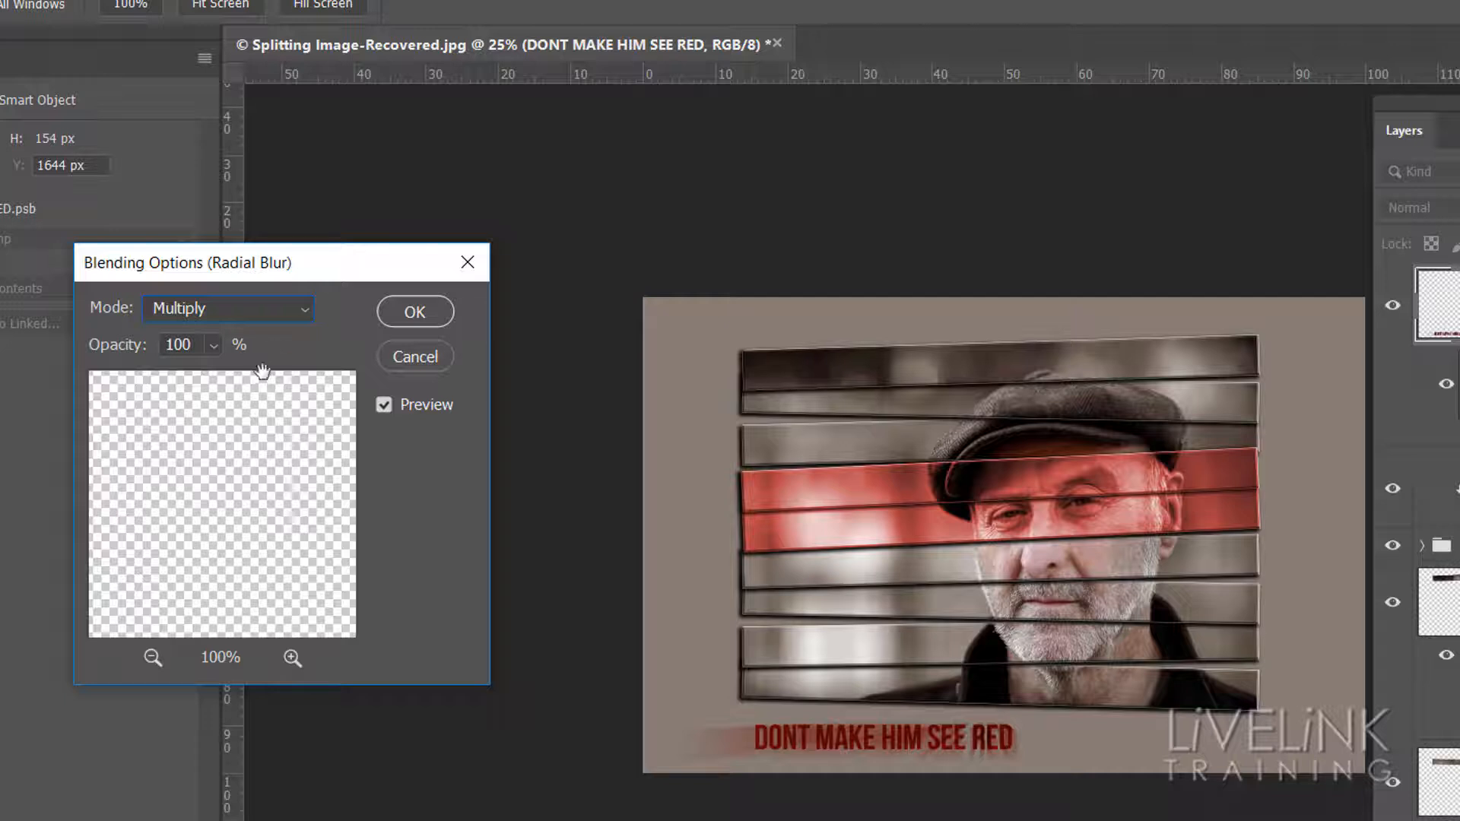
left_click(413, 311)
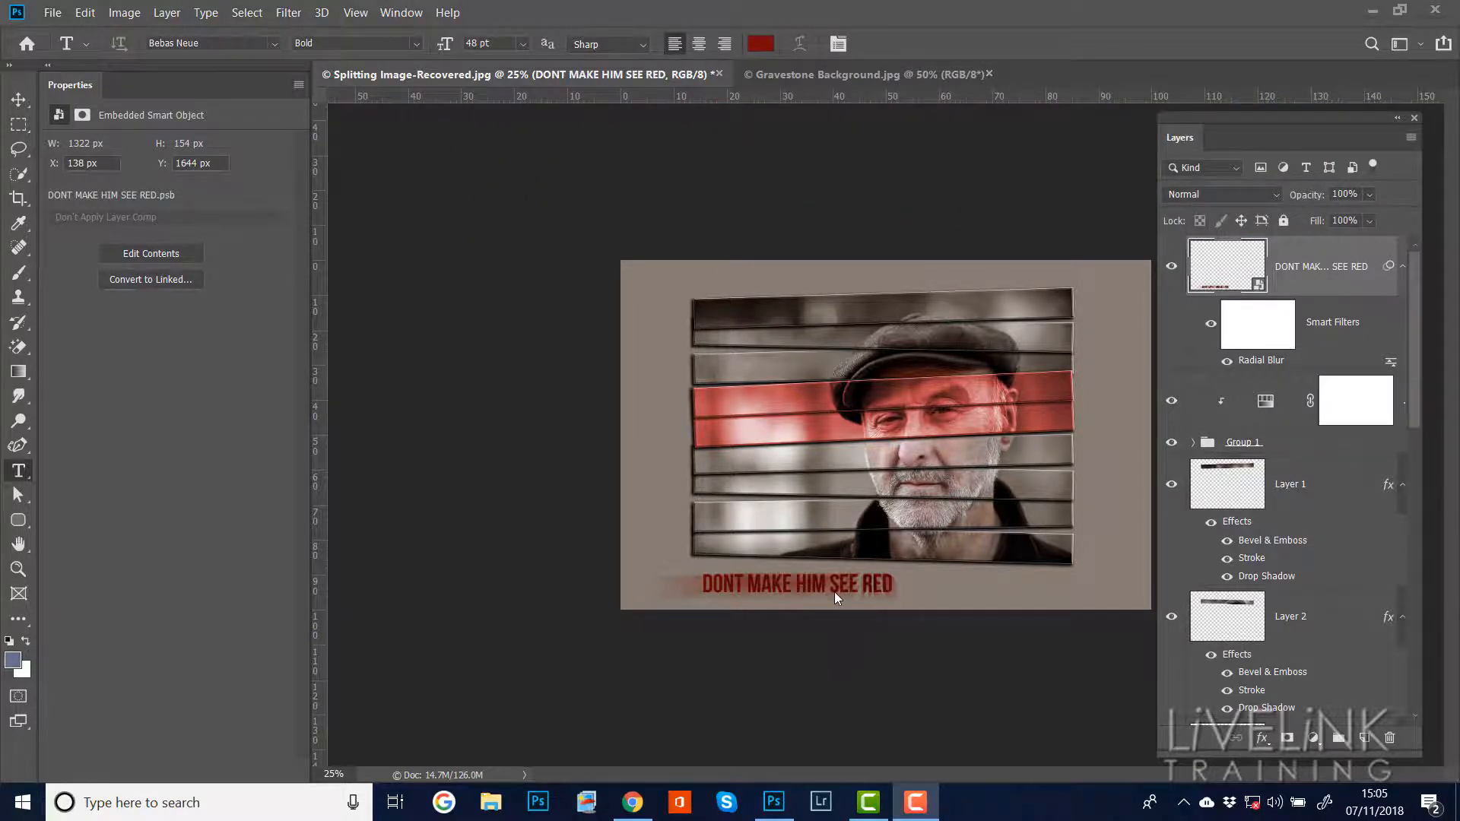
Copy the gravestone image from Gravestone Background.jpg into the Splitting Image document as a new layer with the Move tool.
key("ctrl+Tab")
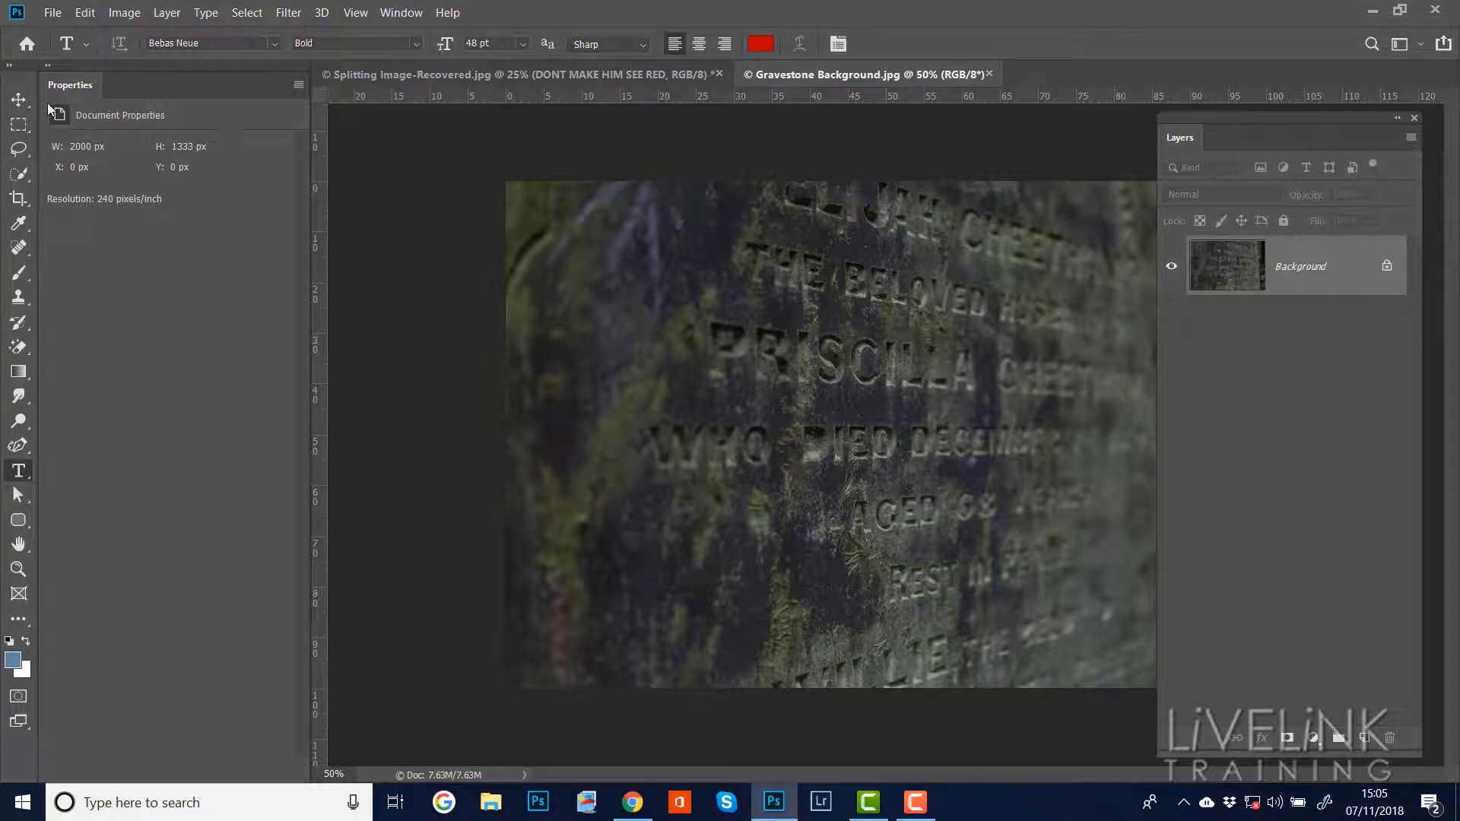
left_click(18, 101)
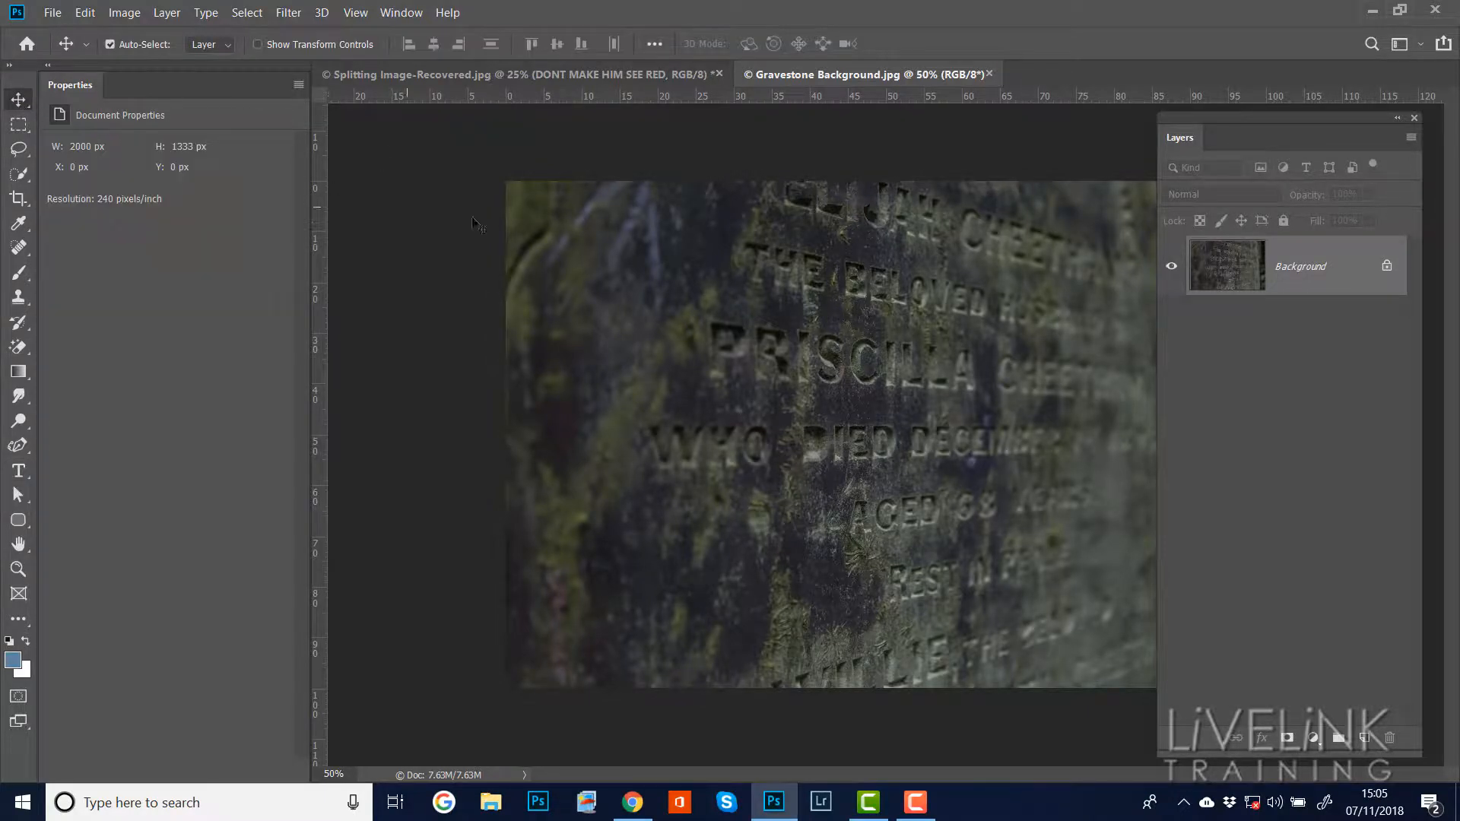
right_click(14, 103)
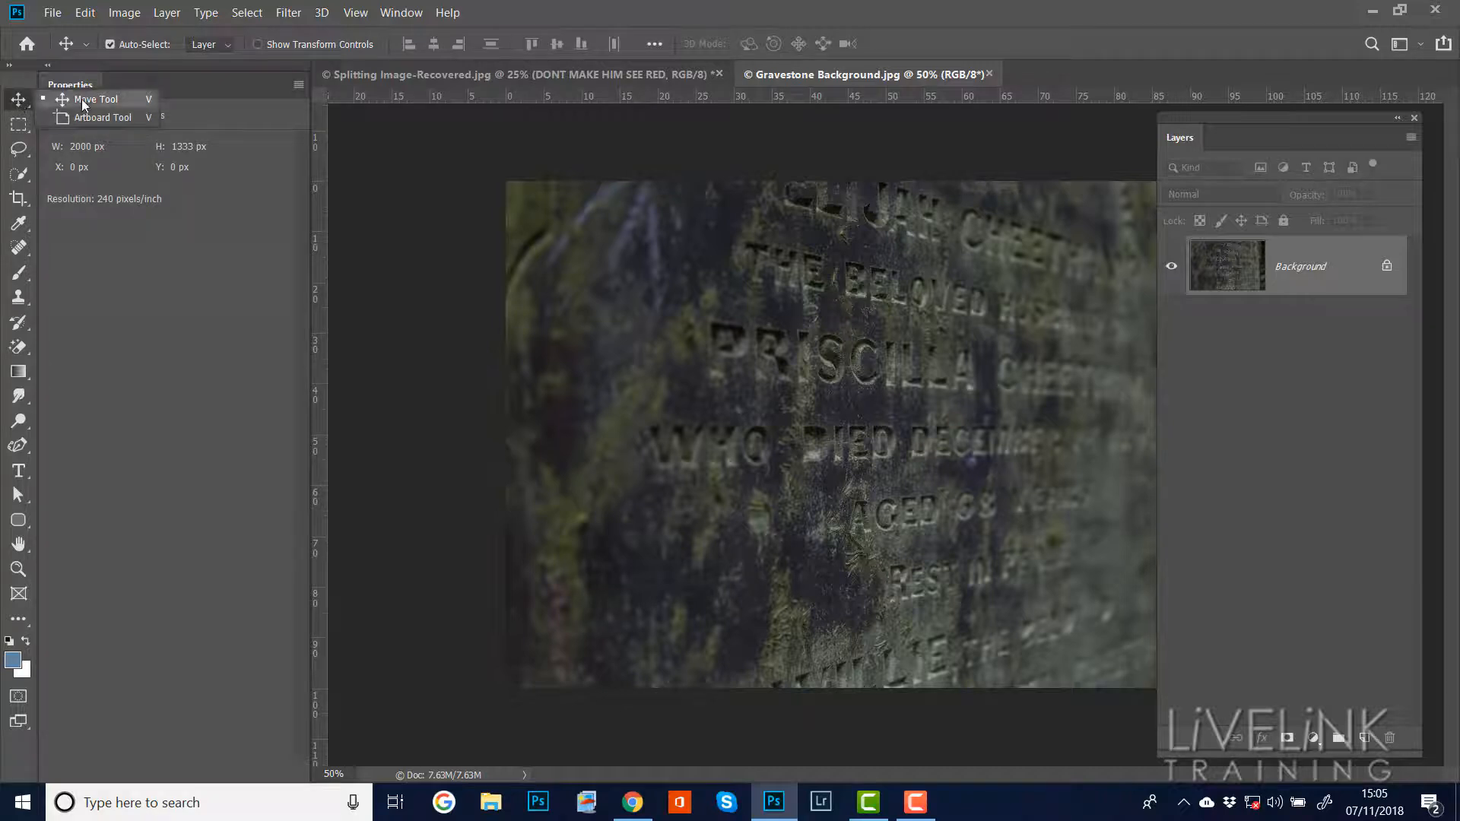
left_click(16, 103)
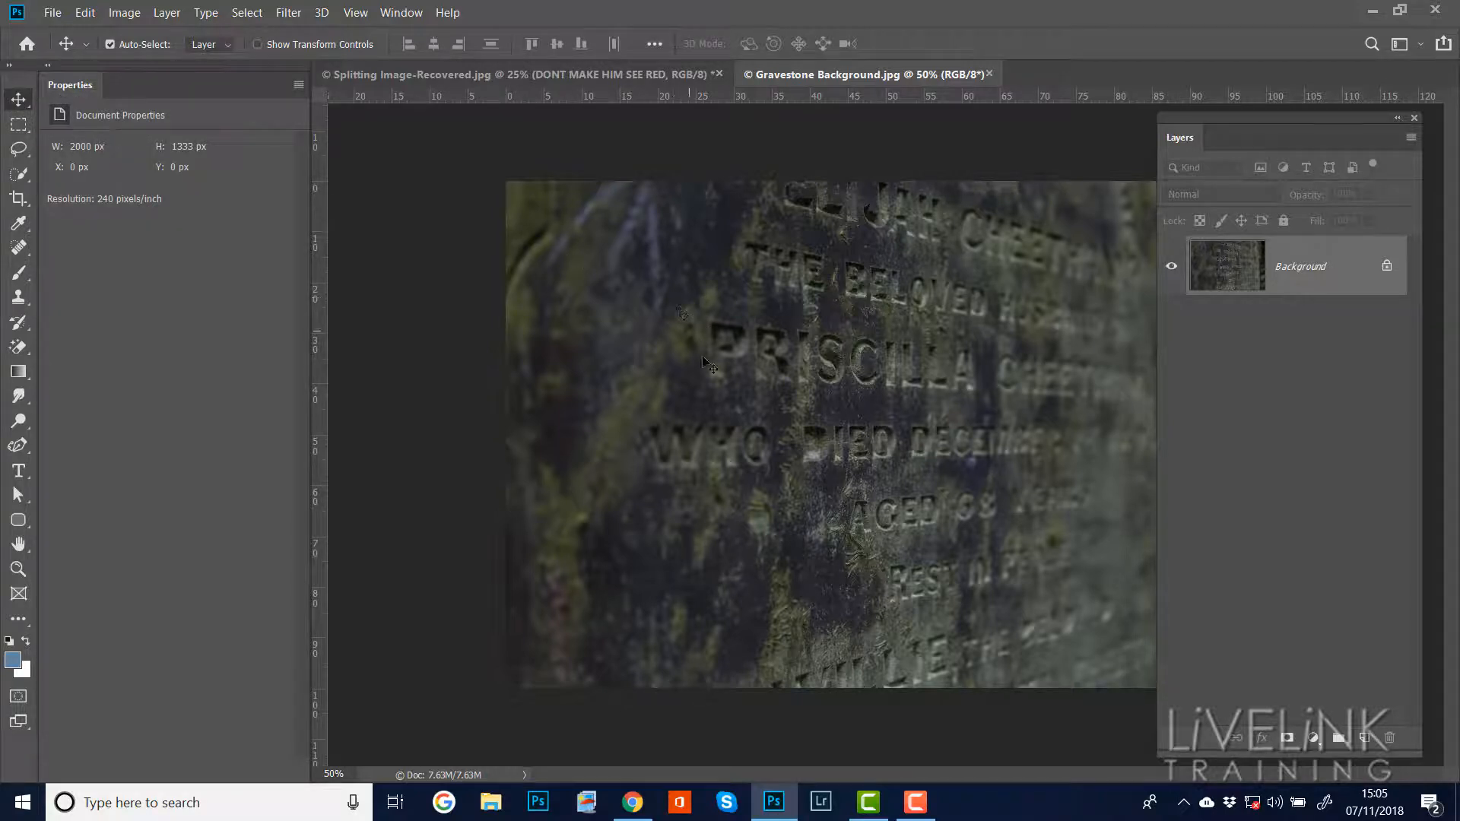
left_click_drag(691, 380, 682, 267)
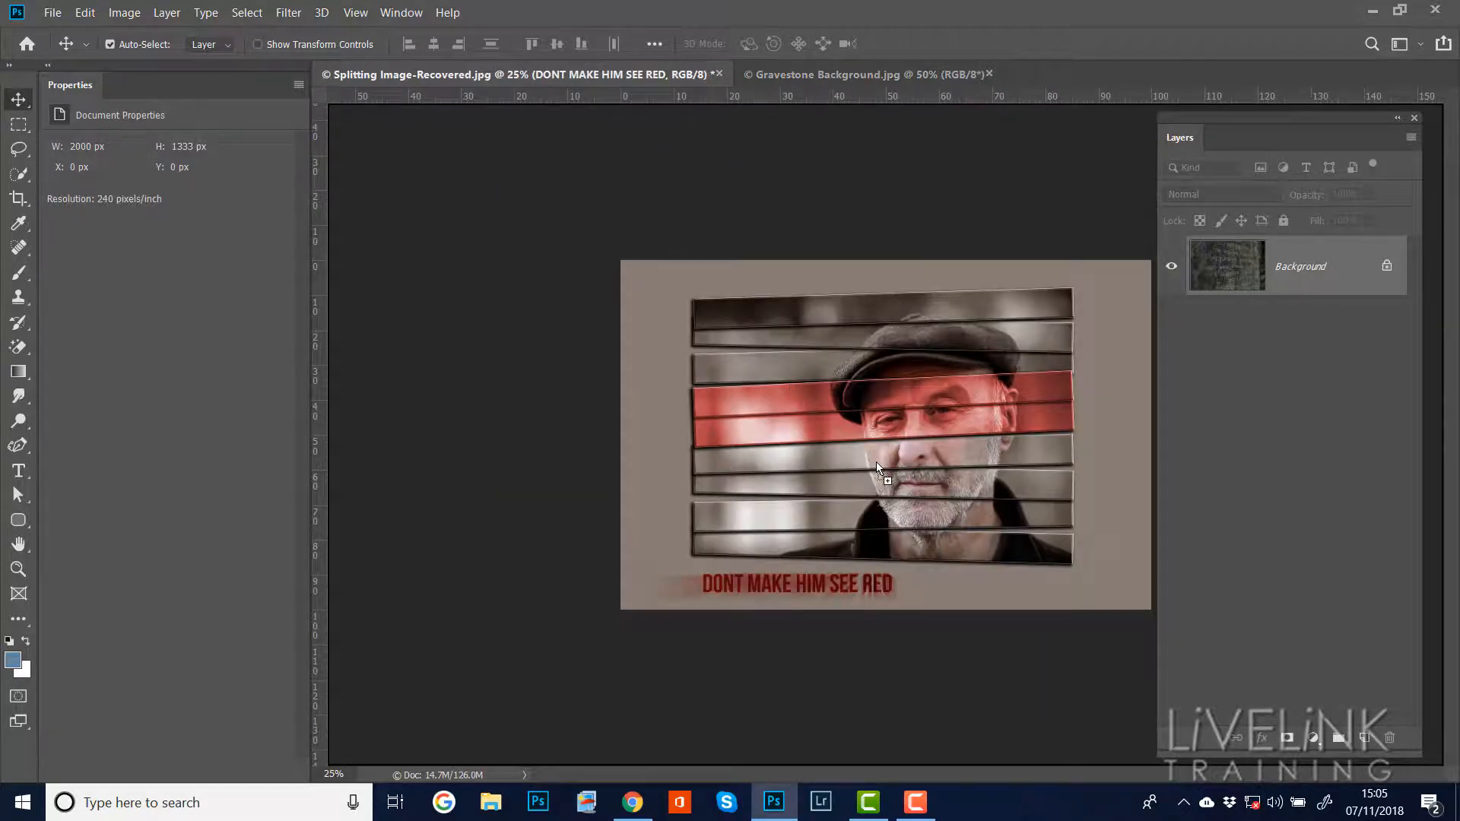
left_click_drag(876, 462, 877, 462)
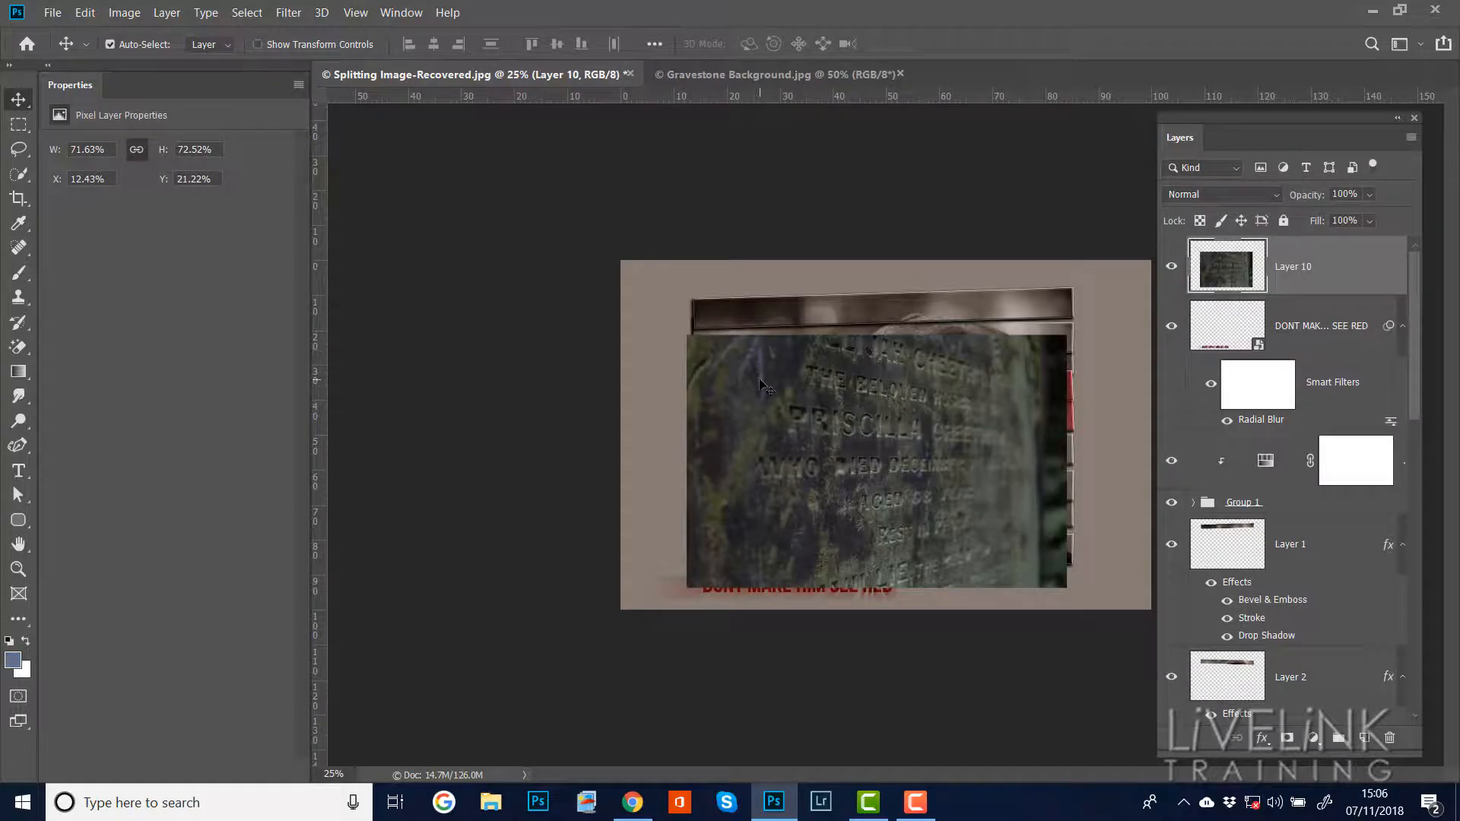
Align the gravestone layer to the canvas's upper-left corner, scale it to cover the whole canvas, and send it beneath all other layers.
left_click_drag(760, 382, 695, 307)
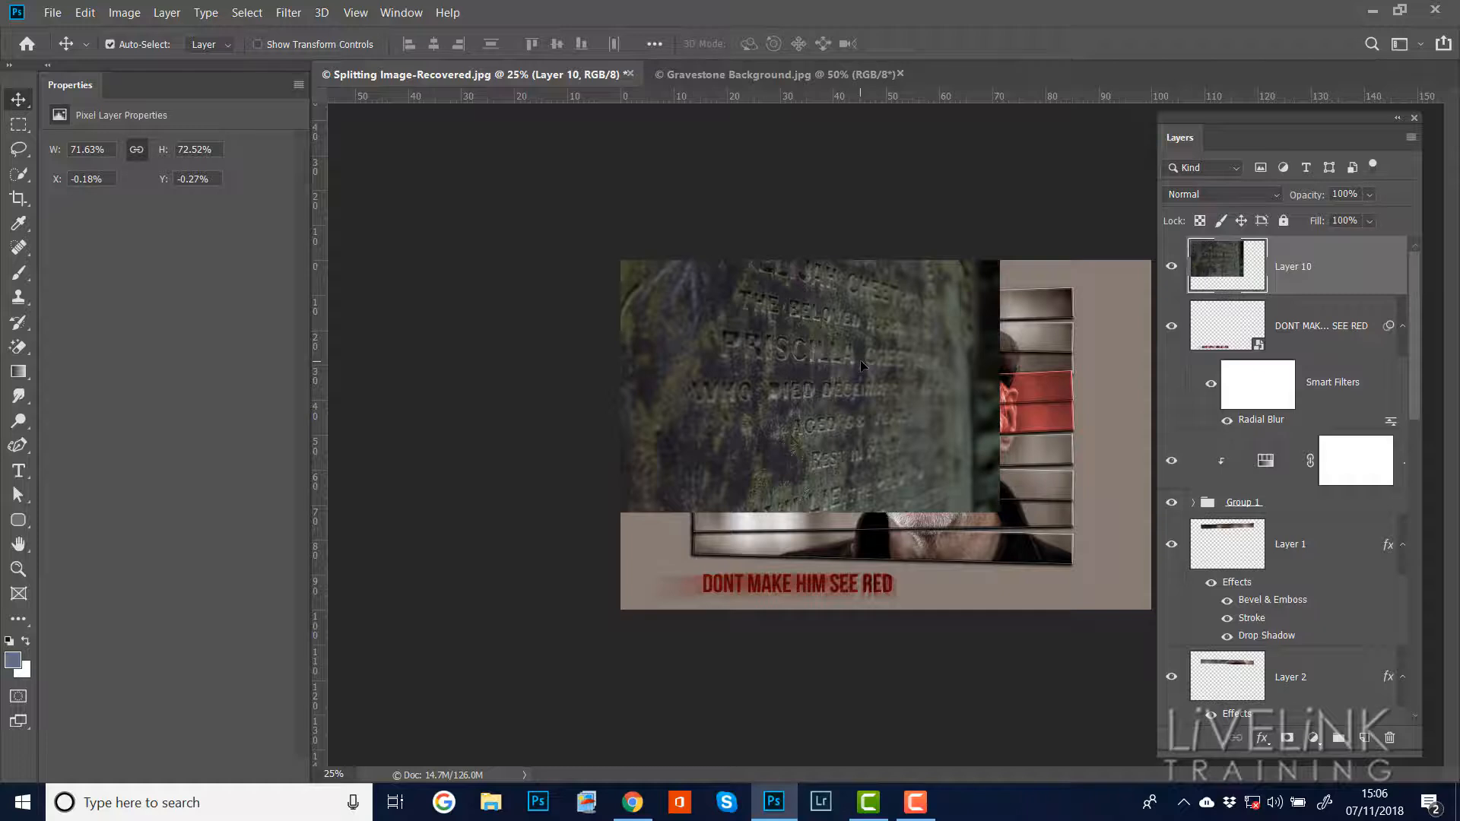
key("ctrl+t")
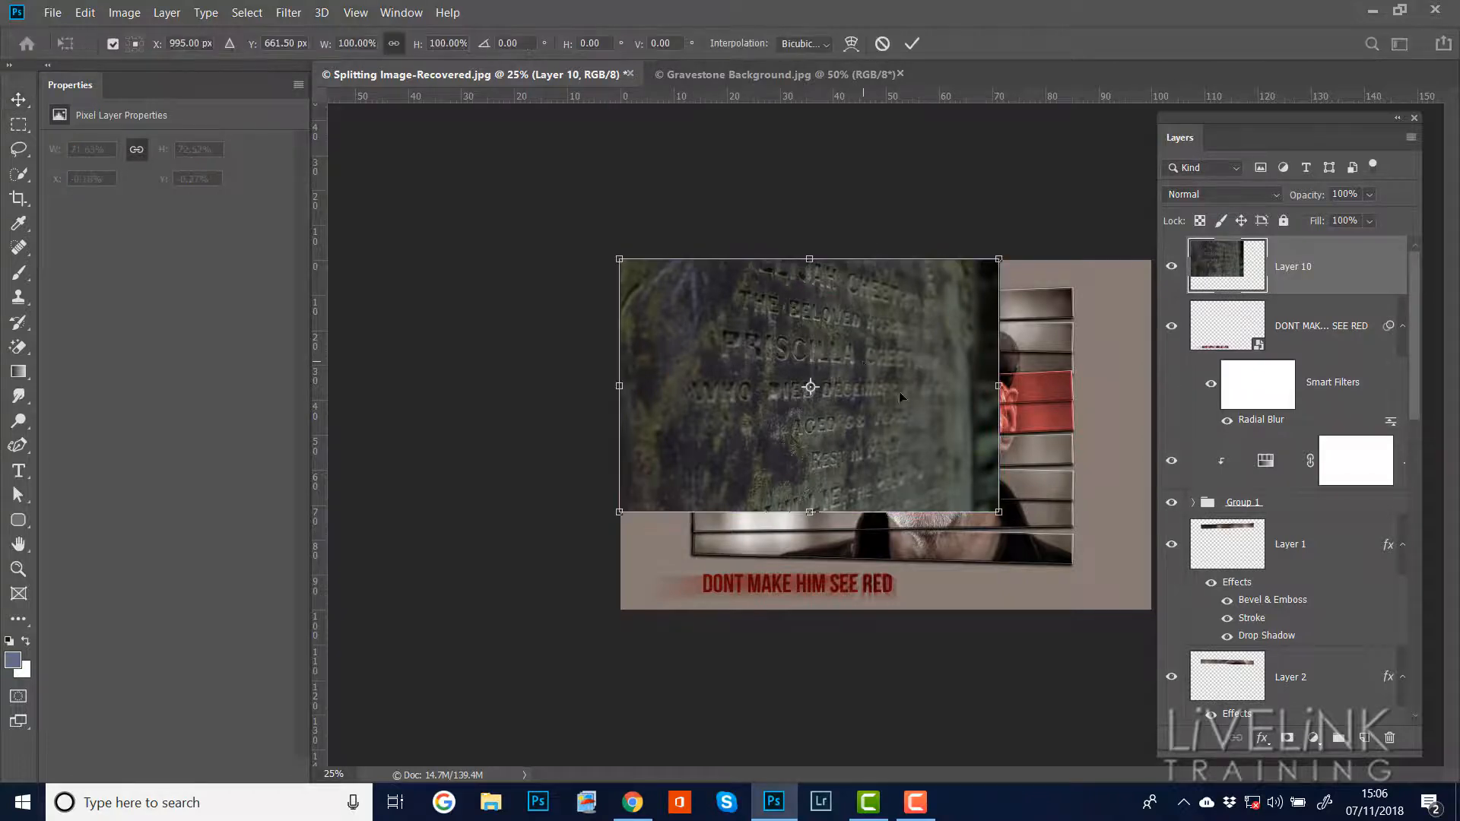
left_click_drag(999, 512, 1158, 606)
key("Return")
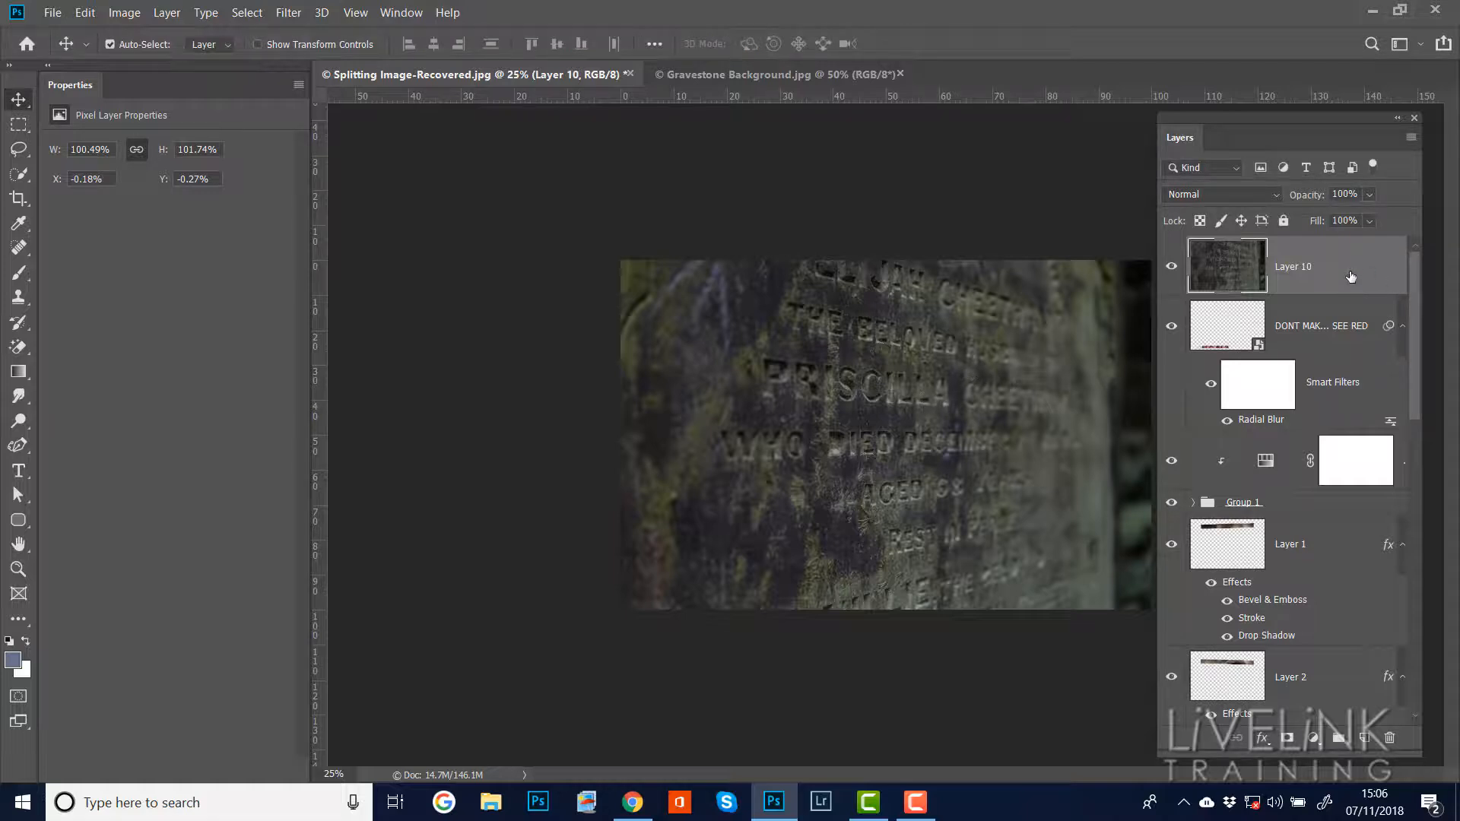
left_click_drag(1347, 274, 1346, 738)
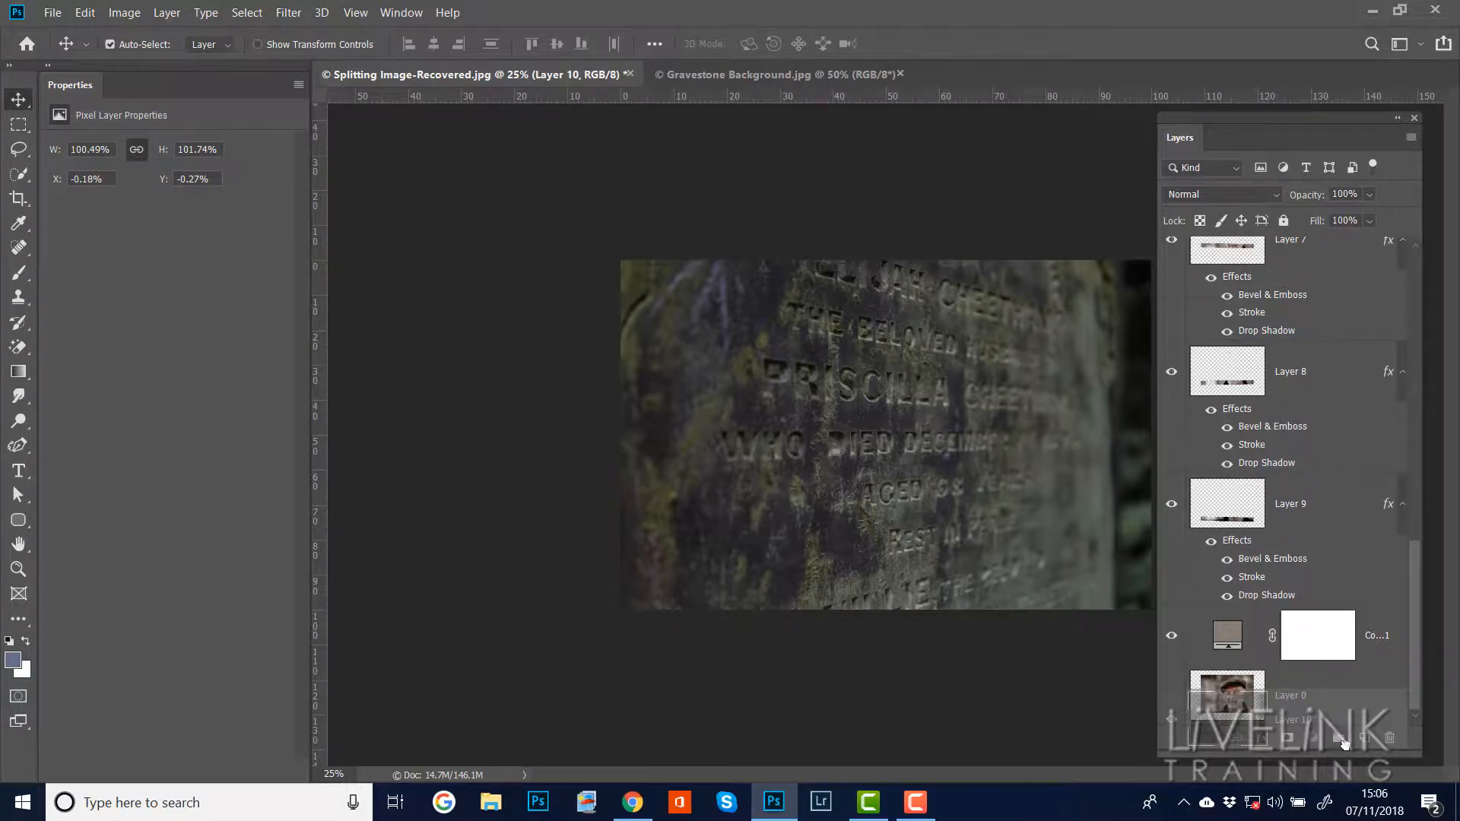
left_click_drag(1344, 743, 1343, 734)
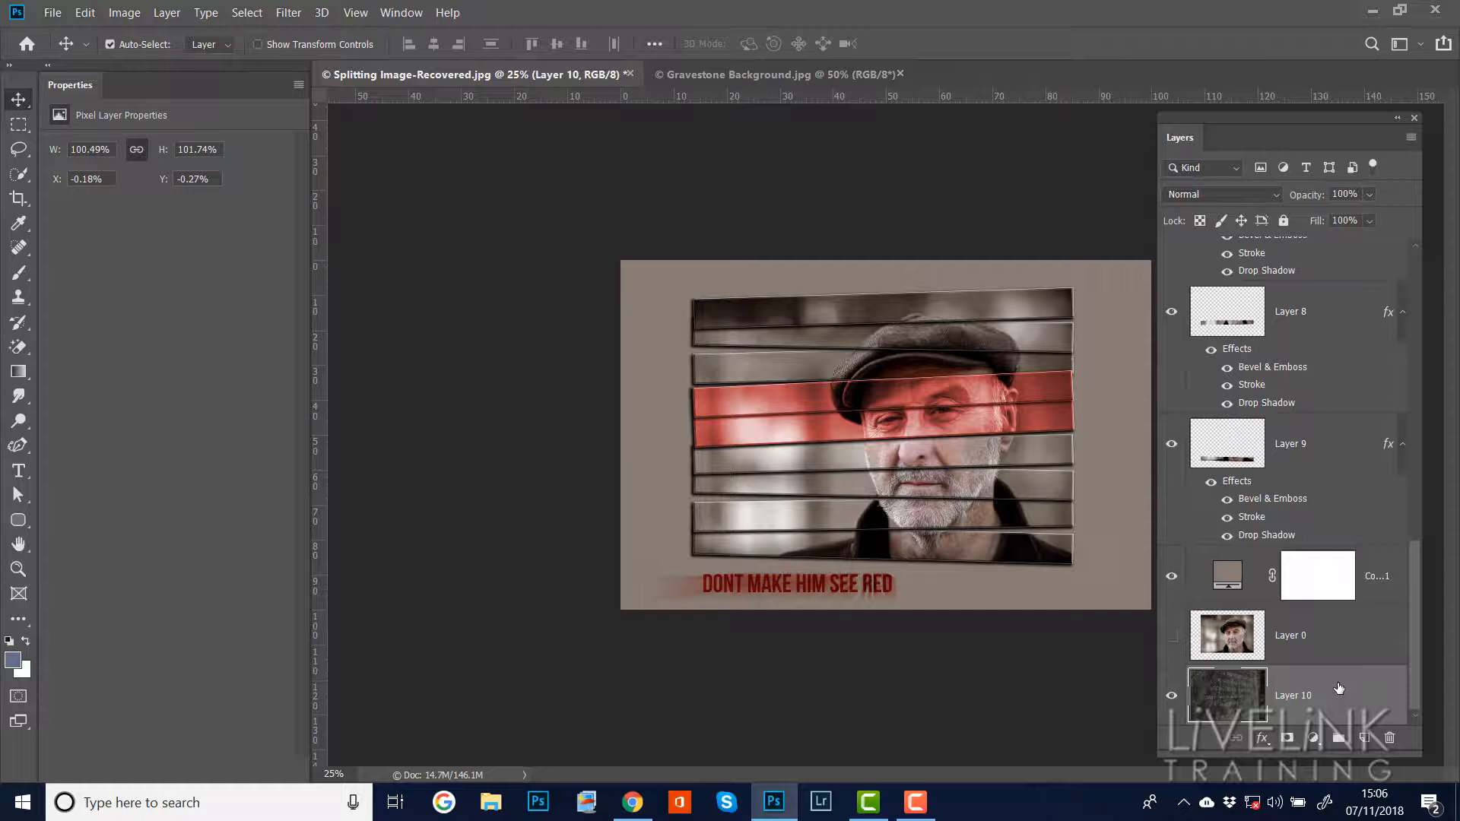
Try Multiply and other blending modes on the Color Fill 1 layer, settling on Overlay so the gravestone shows through.
left_click(1257, 594)
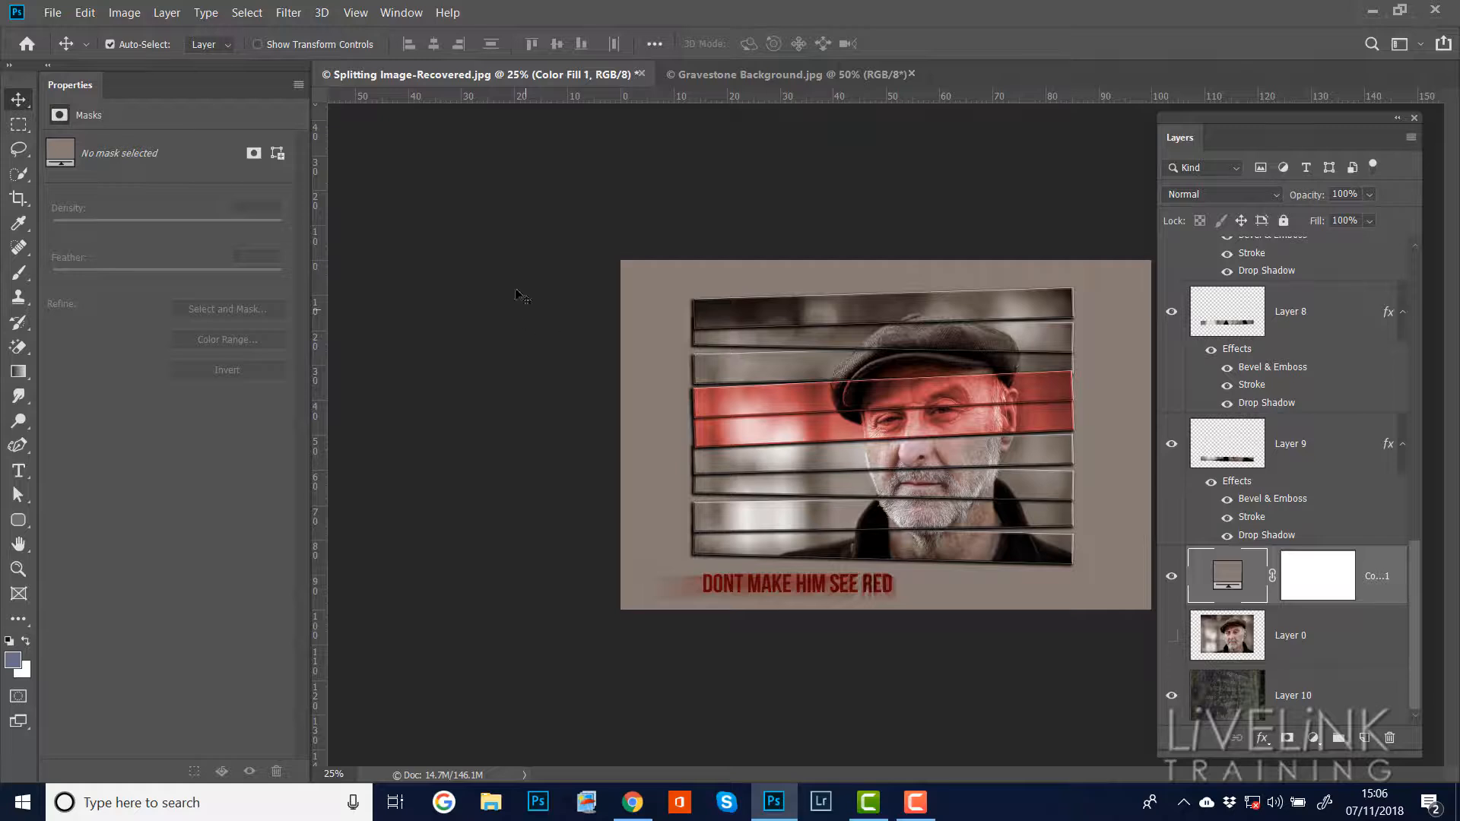
left_click(1276, 196)
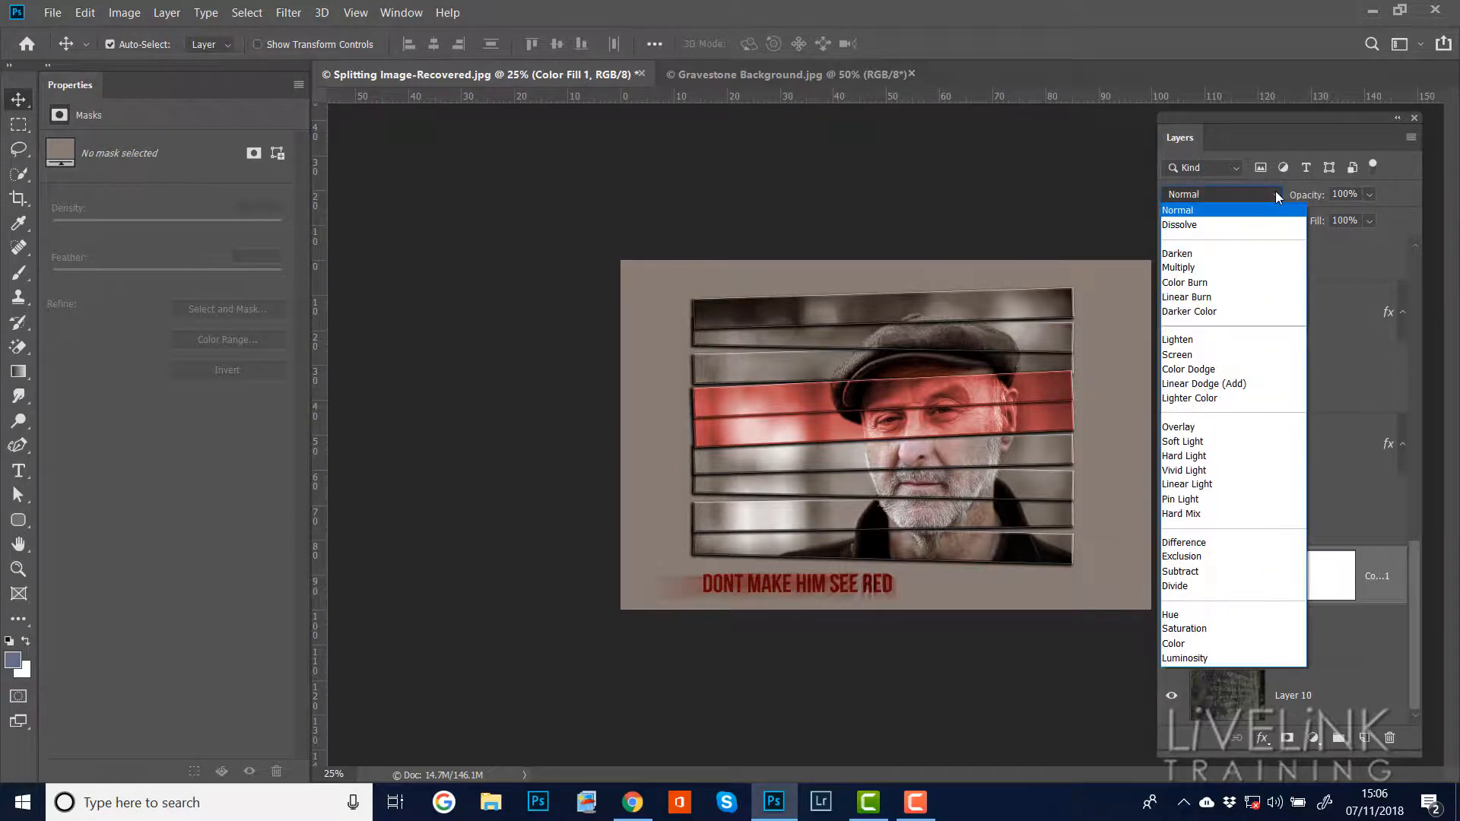
left_click(1187, 267)
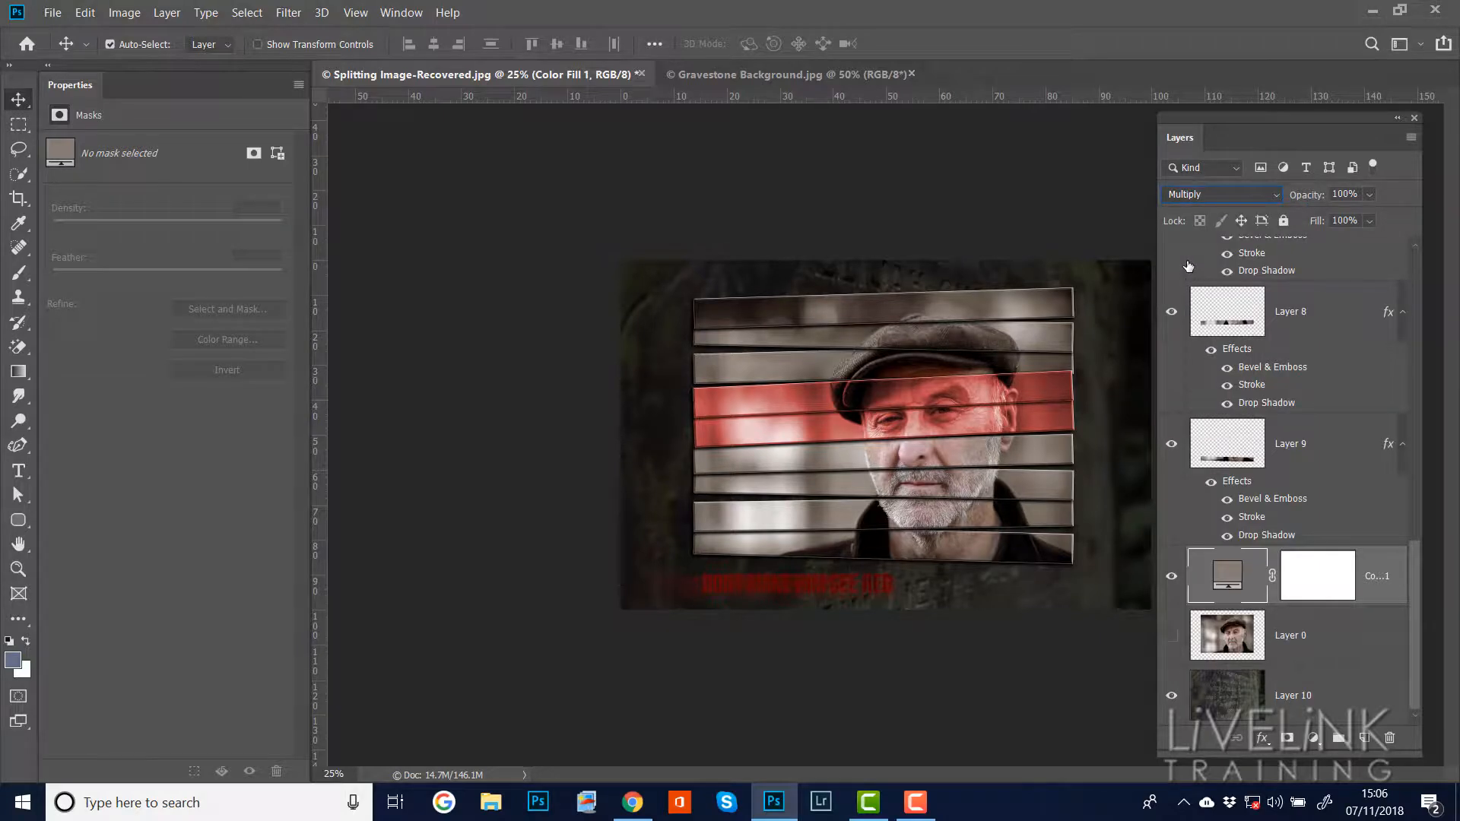
left_click(1277, 196)
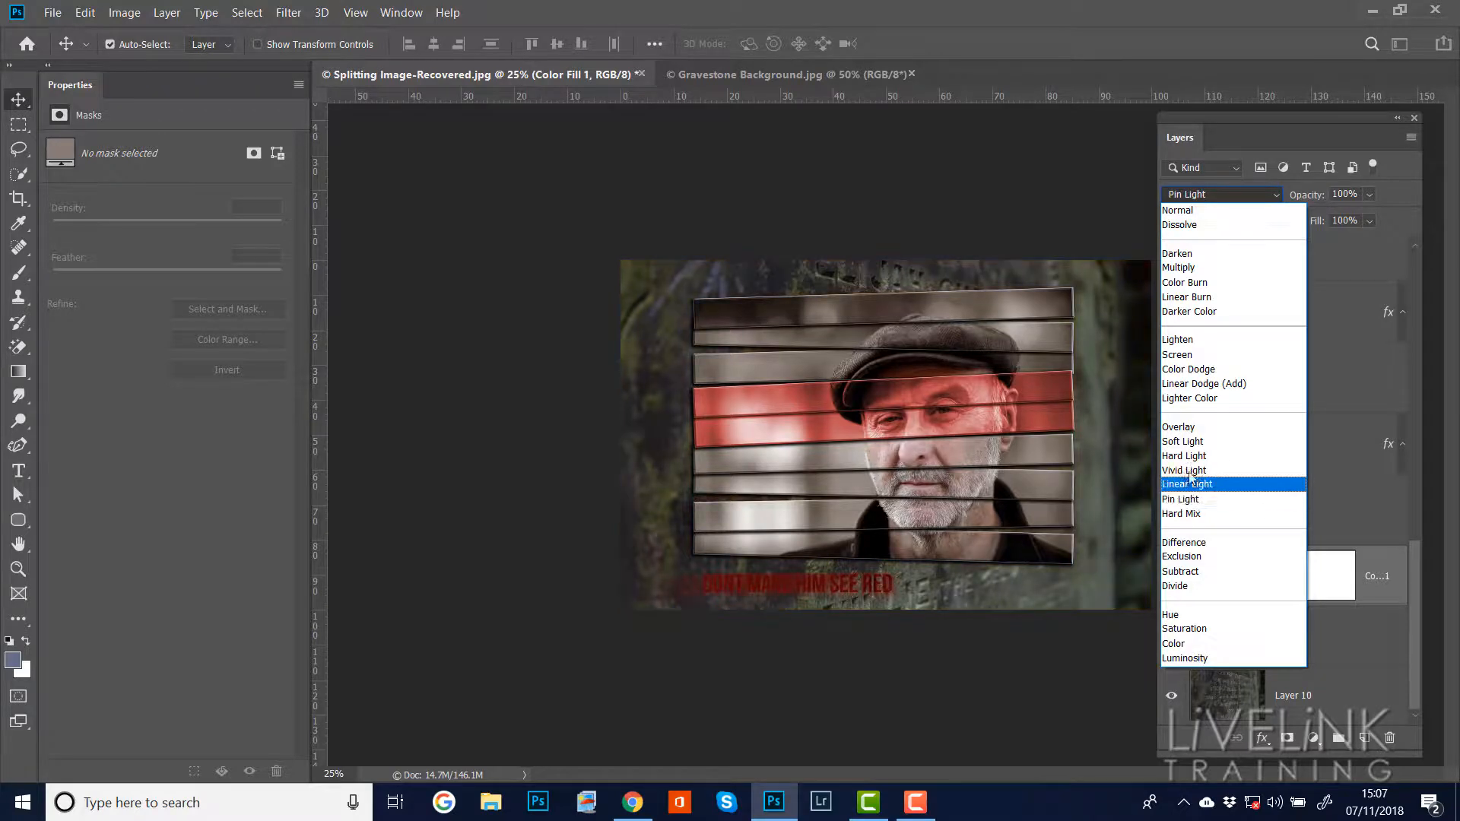
left_click(1188, 431)
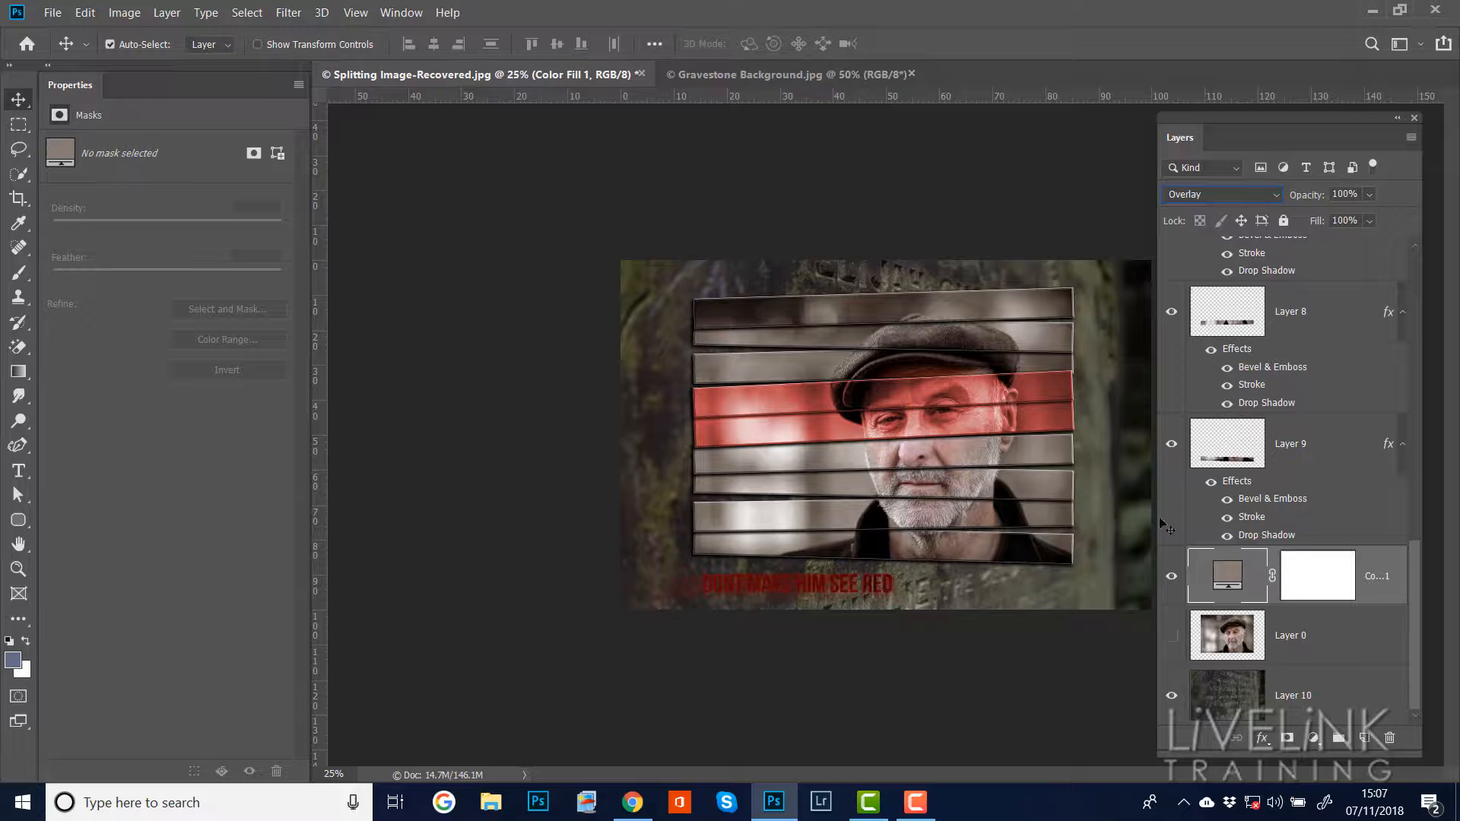
Convert the gravestone layer to monochrome with a Black & White adjustment using Reds 125, Yellows 162 and Greens 34.
left_click(1339, 689)
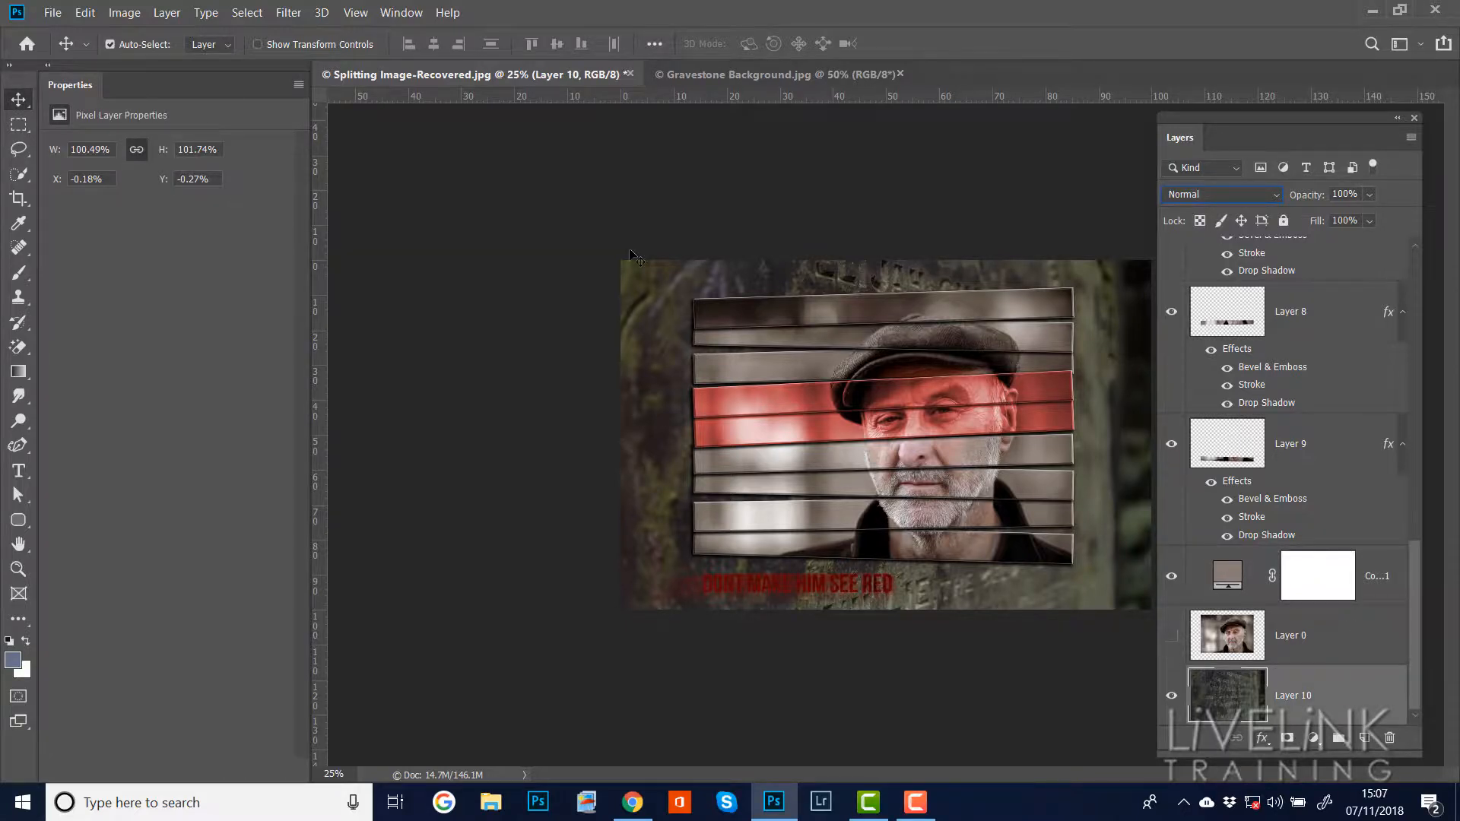
left_click(124, 13)
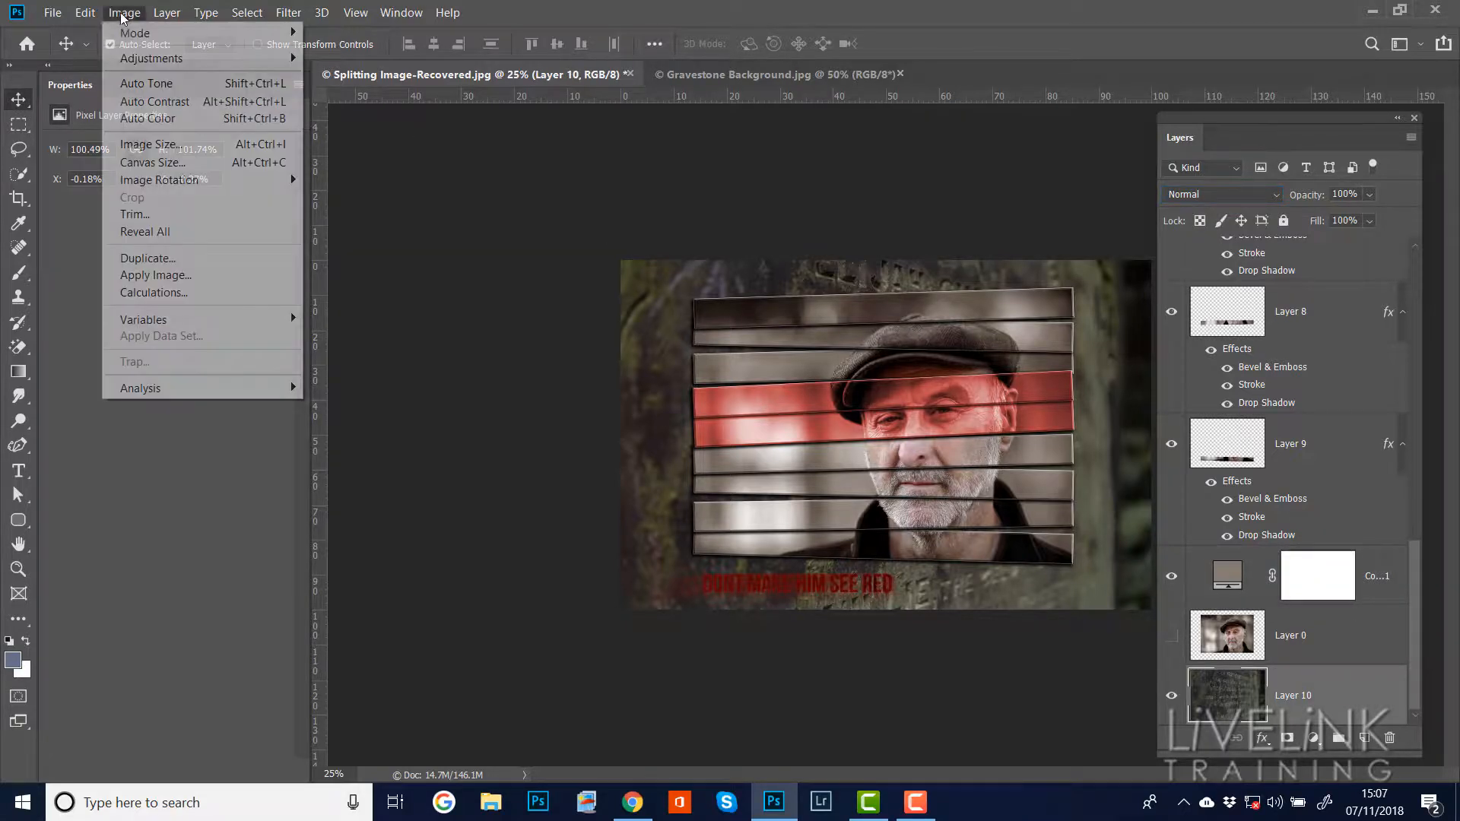
mouse_move(167, 64)
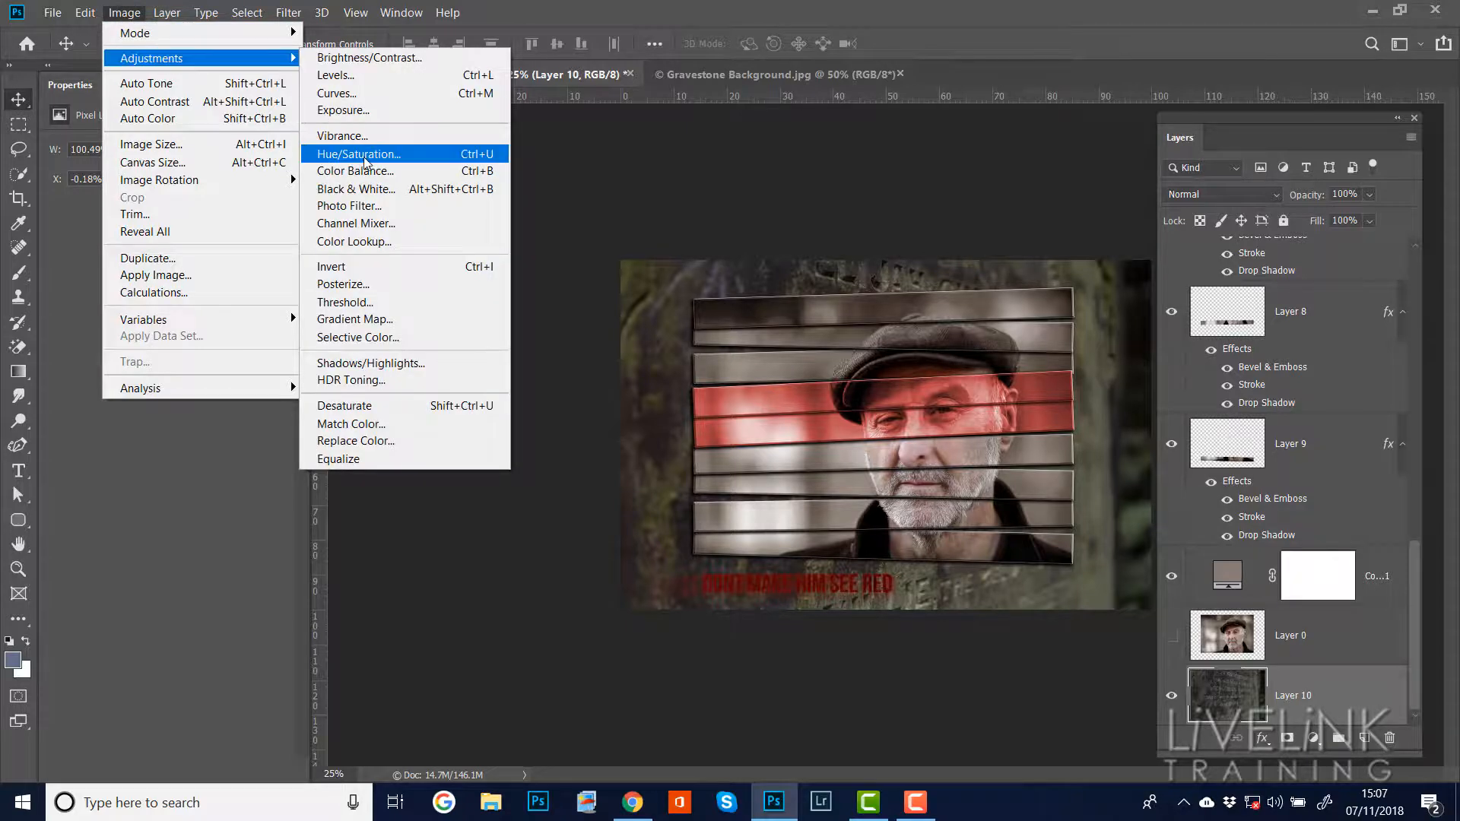
left_click(382, 193)
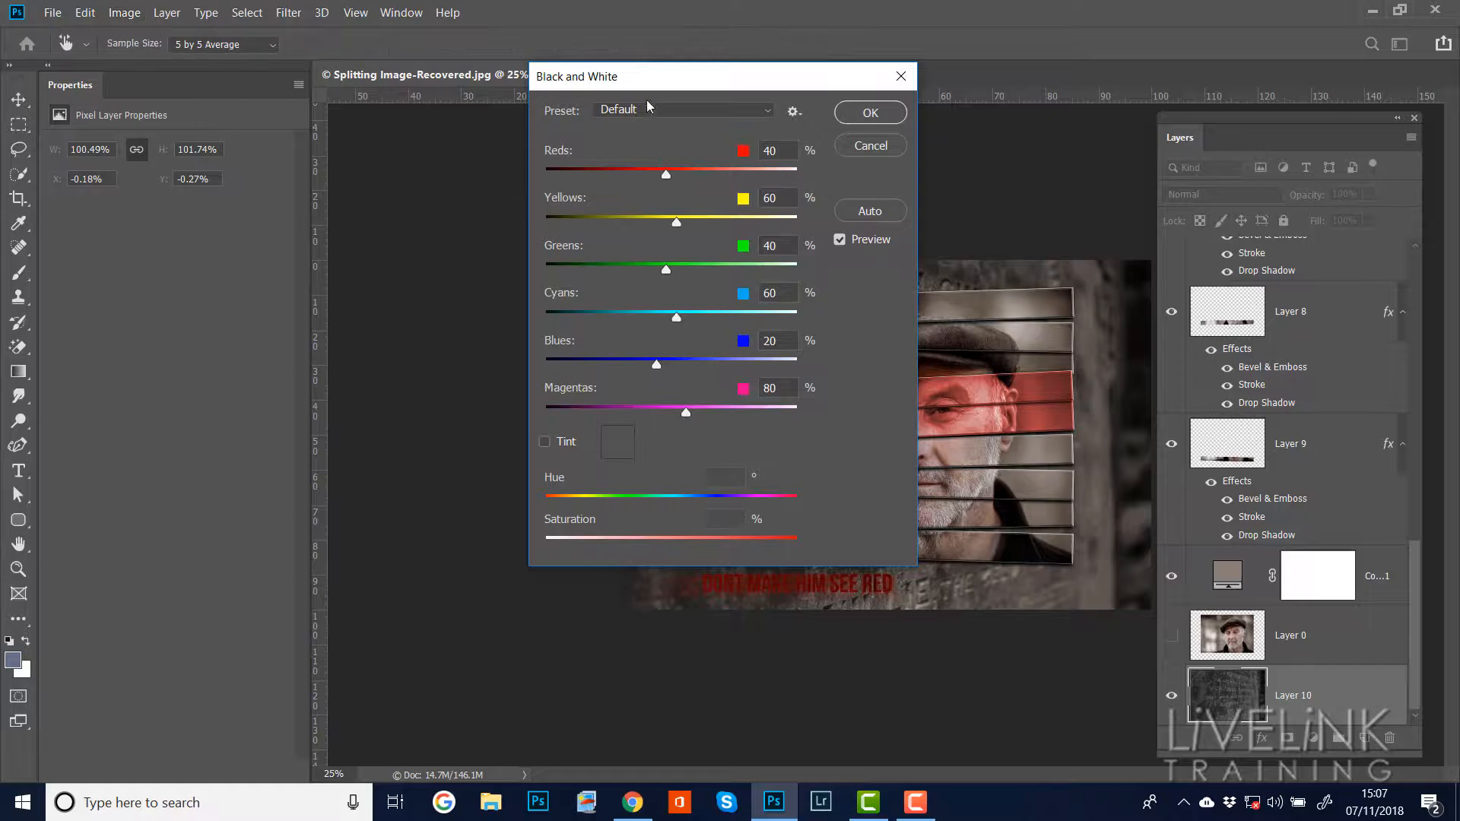
left_click_drag(671, 82, 269, 184)
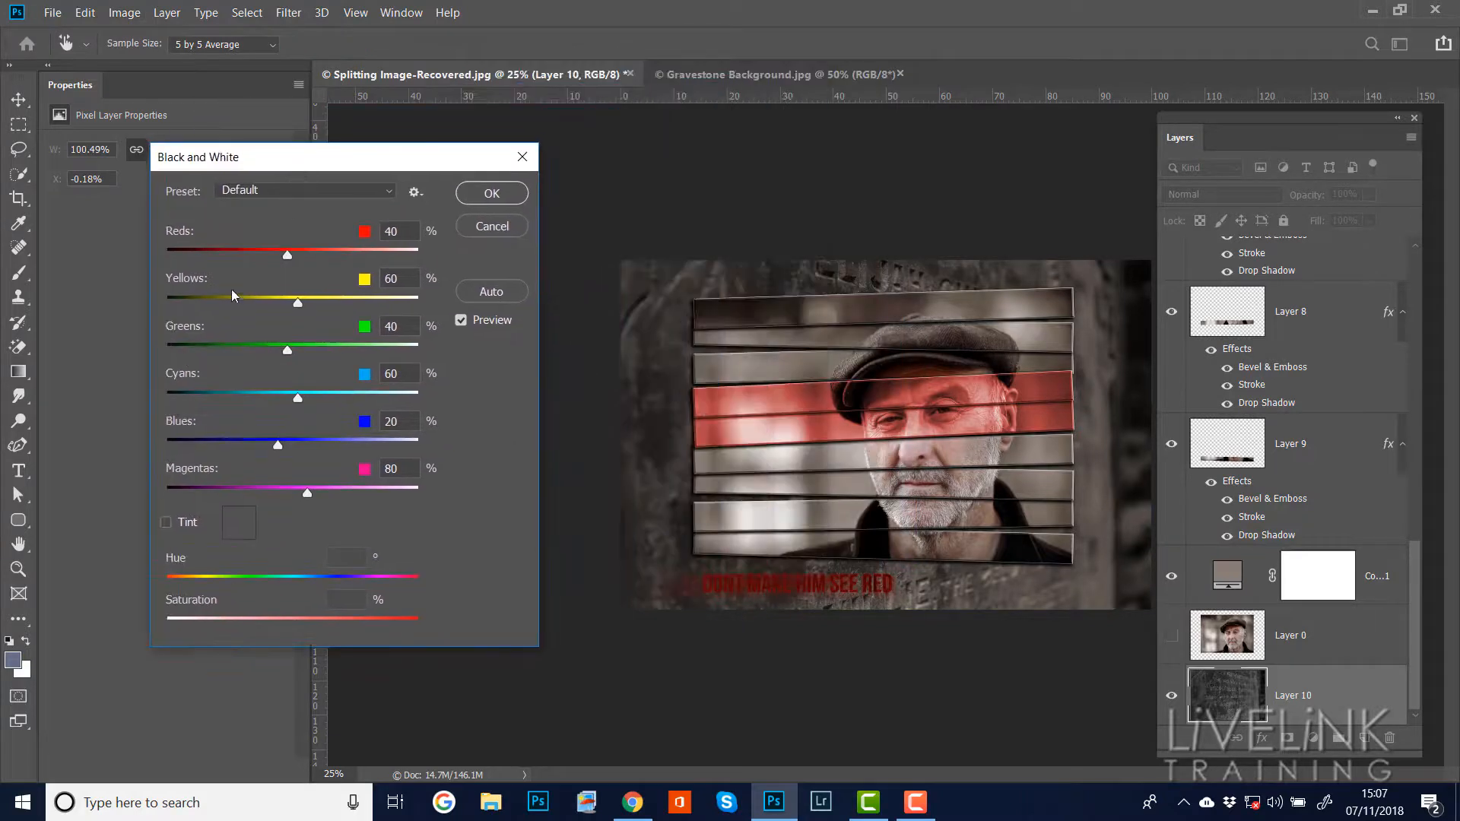
left_click_drag(298, 304, 350, 301)
mouse_move(288, 345)
left_mouse_down()
mouse_move(340, 345)
mouse_move(260, 345)
mouse_move(364, 349)
mouse_move(244, 345)
mouse_move(285, 348)
left_mouse_up()
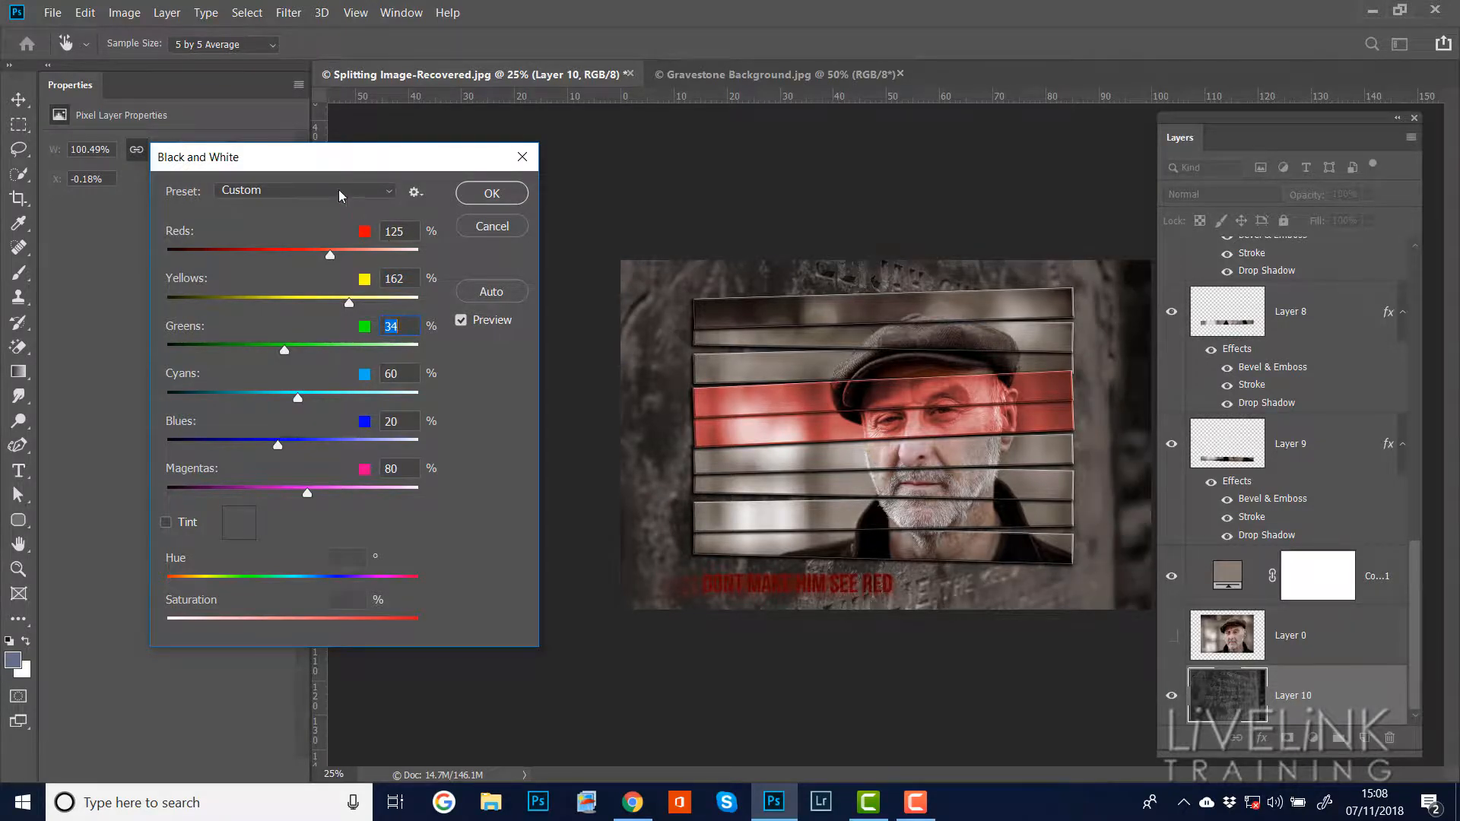
left_click(490, 194)
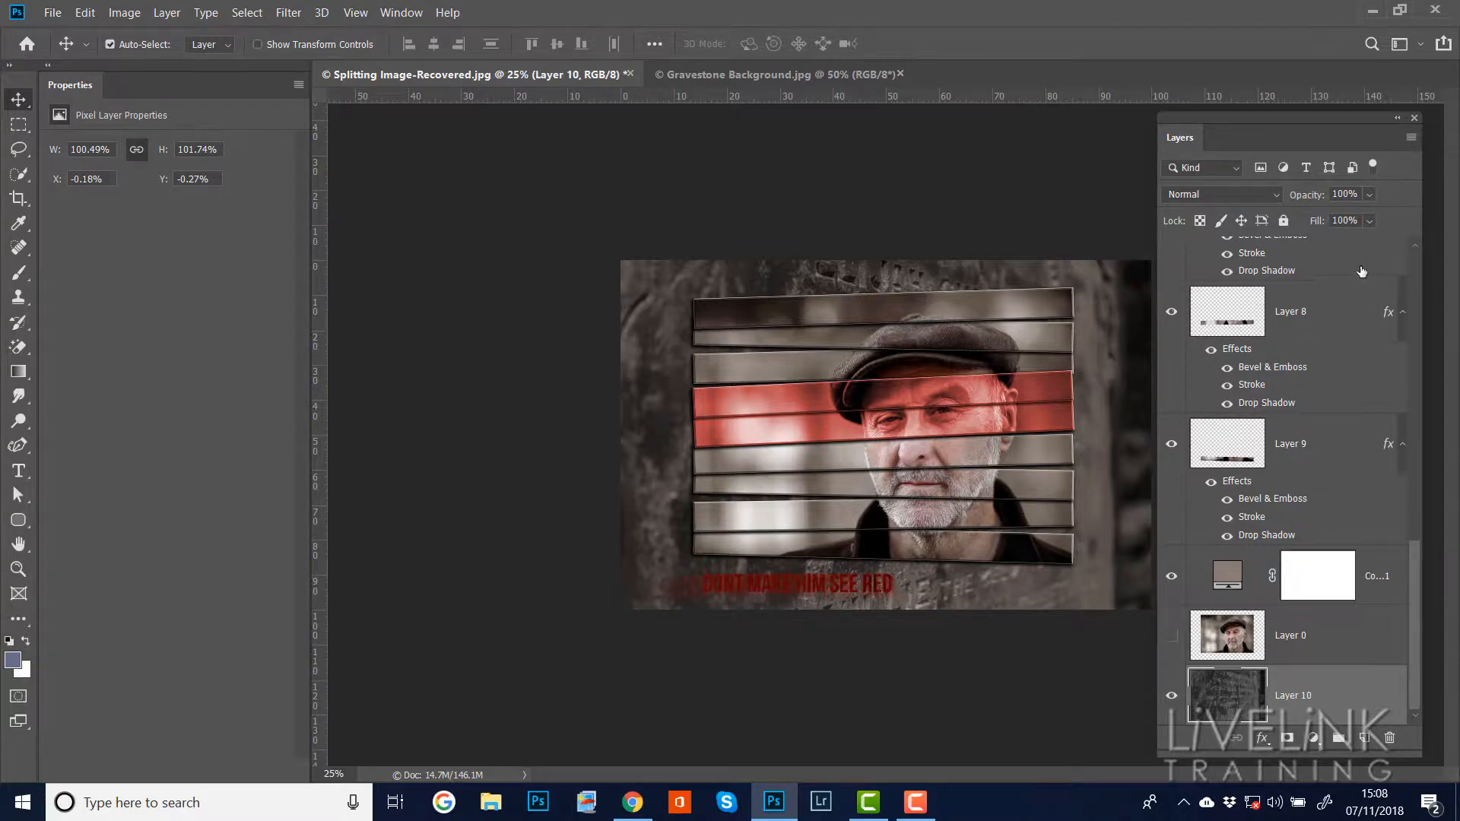
Lower the gravestone layer's opacity to 40%.
left_click(1370, 194)
left_click_drag(1385, 218, 1349, 225)
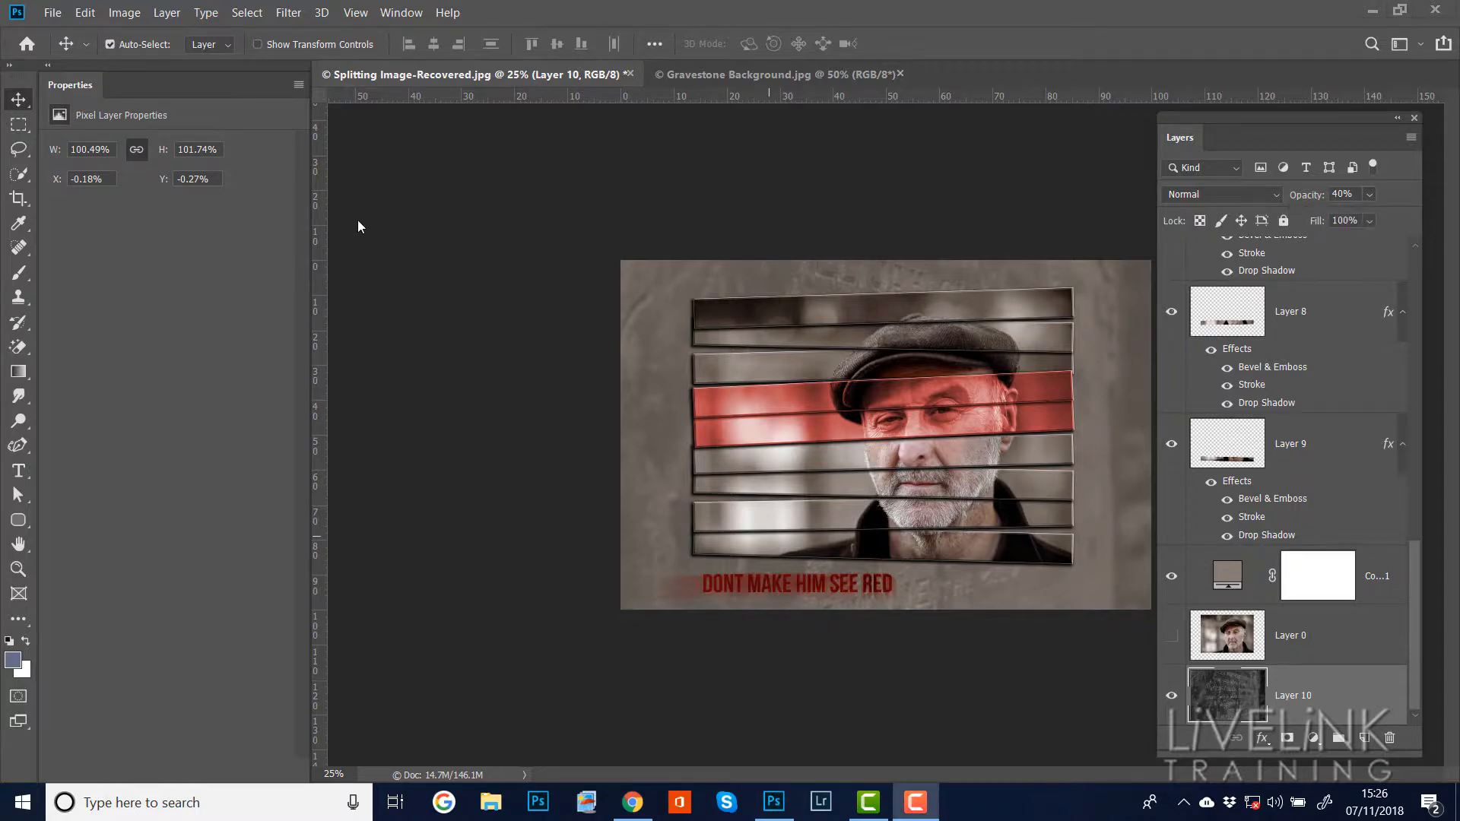
Close the Properties panel group and examine the finished composite enlarged.
left_click(298, 85)
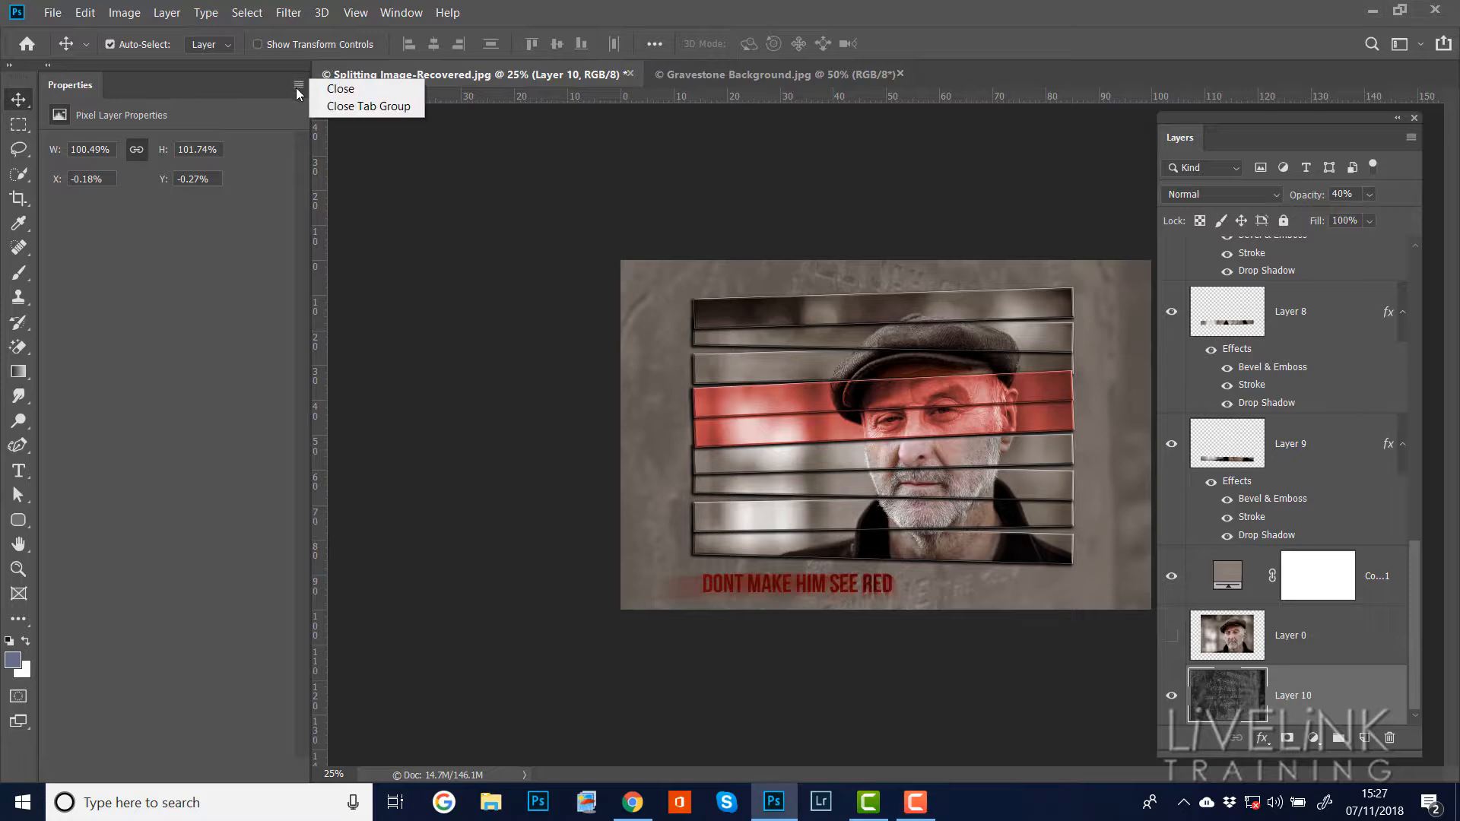
left_click(344, 106)
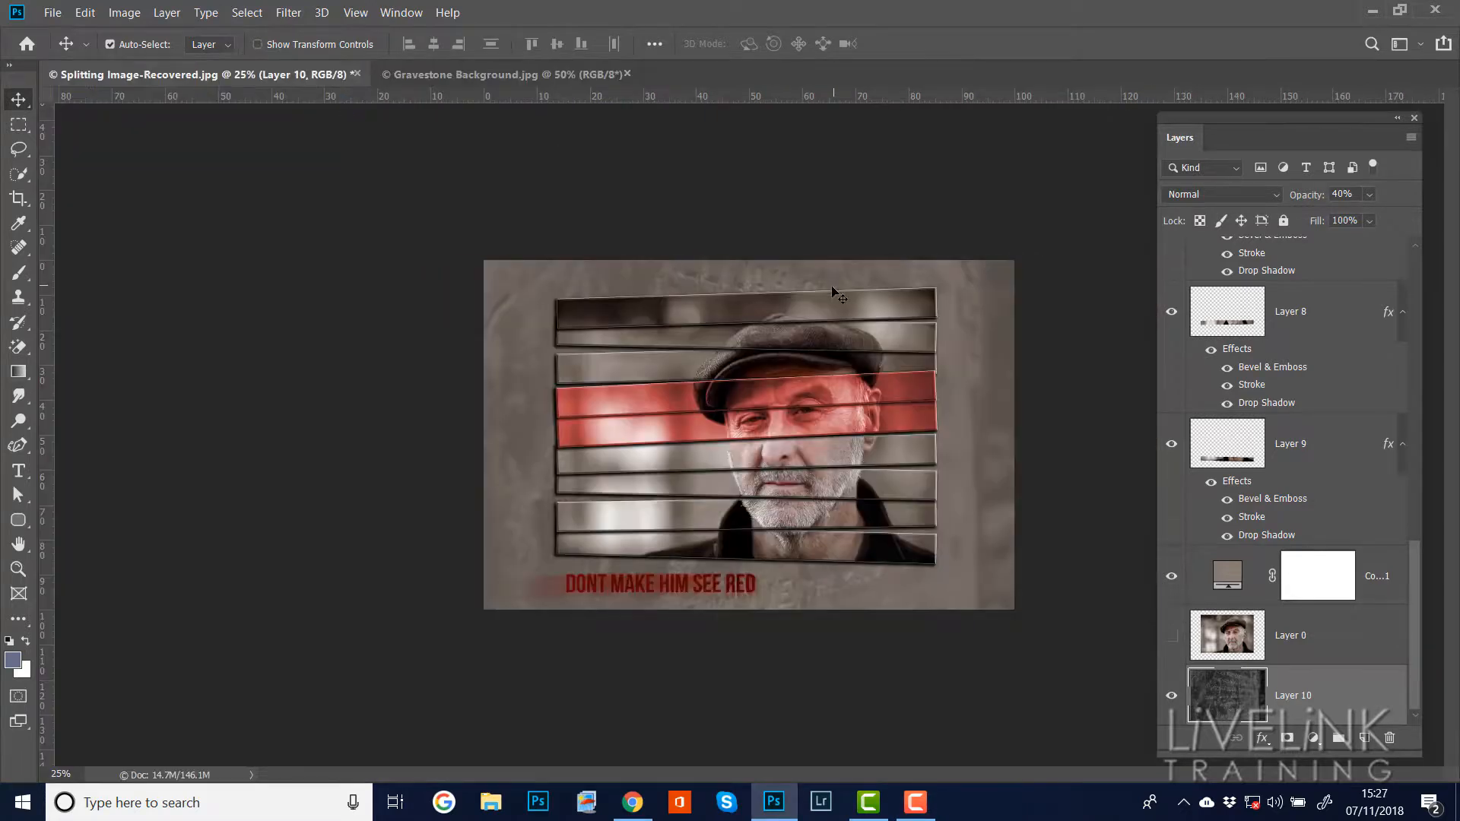
key("ctrl+plus")
key("ctrl+plus")
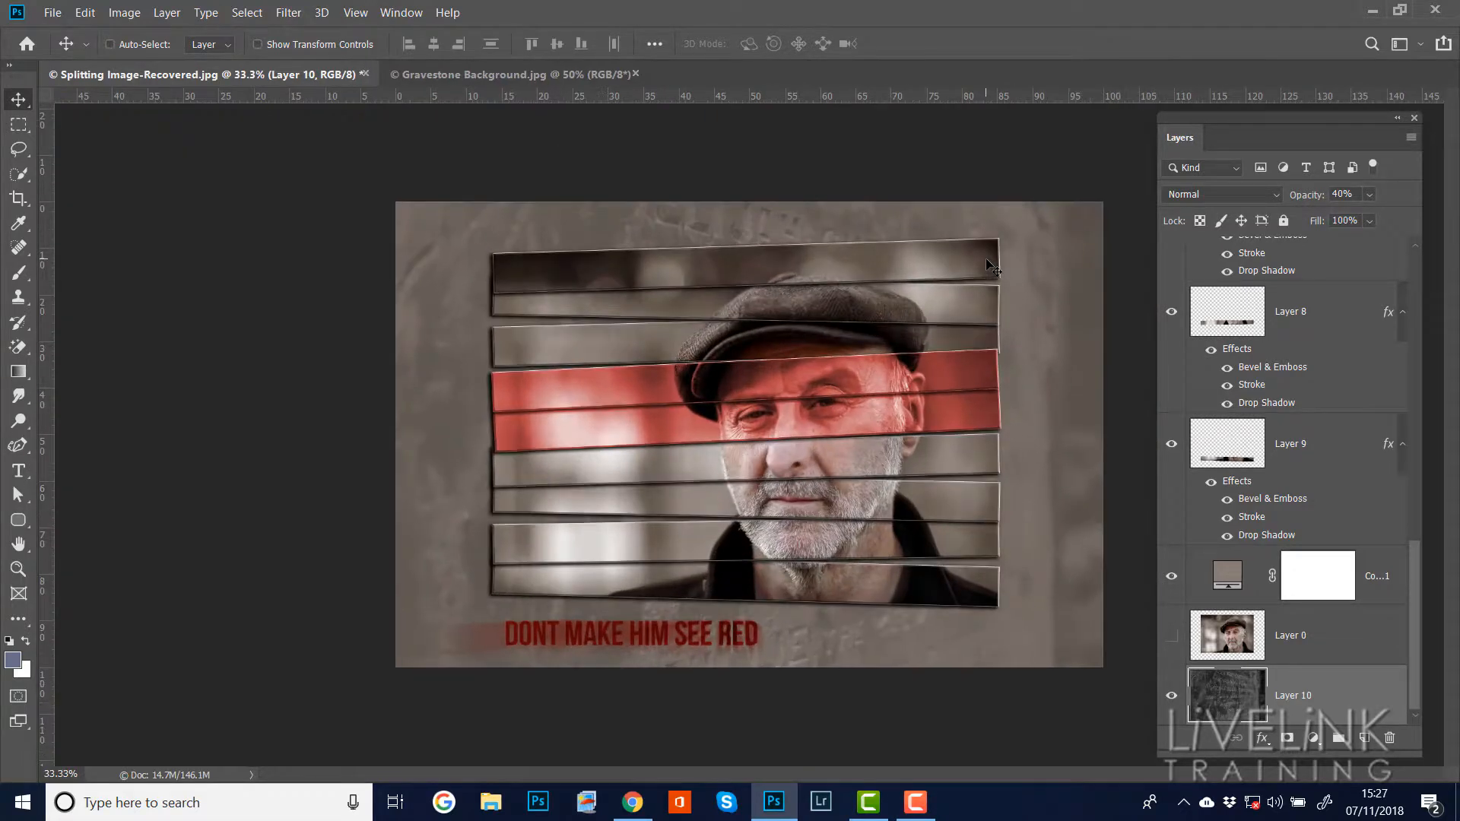
key("ctrl+minus")
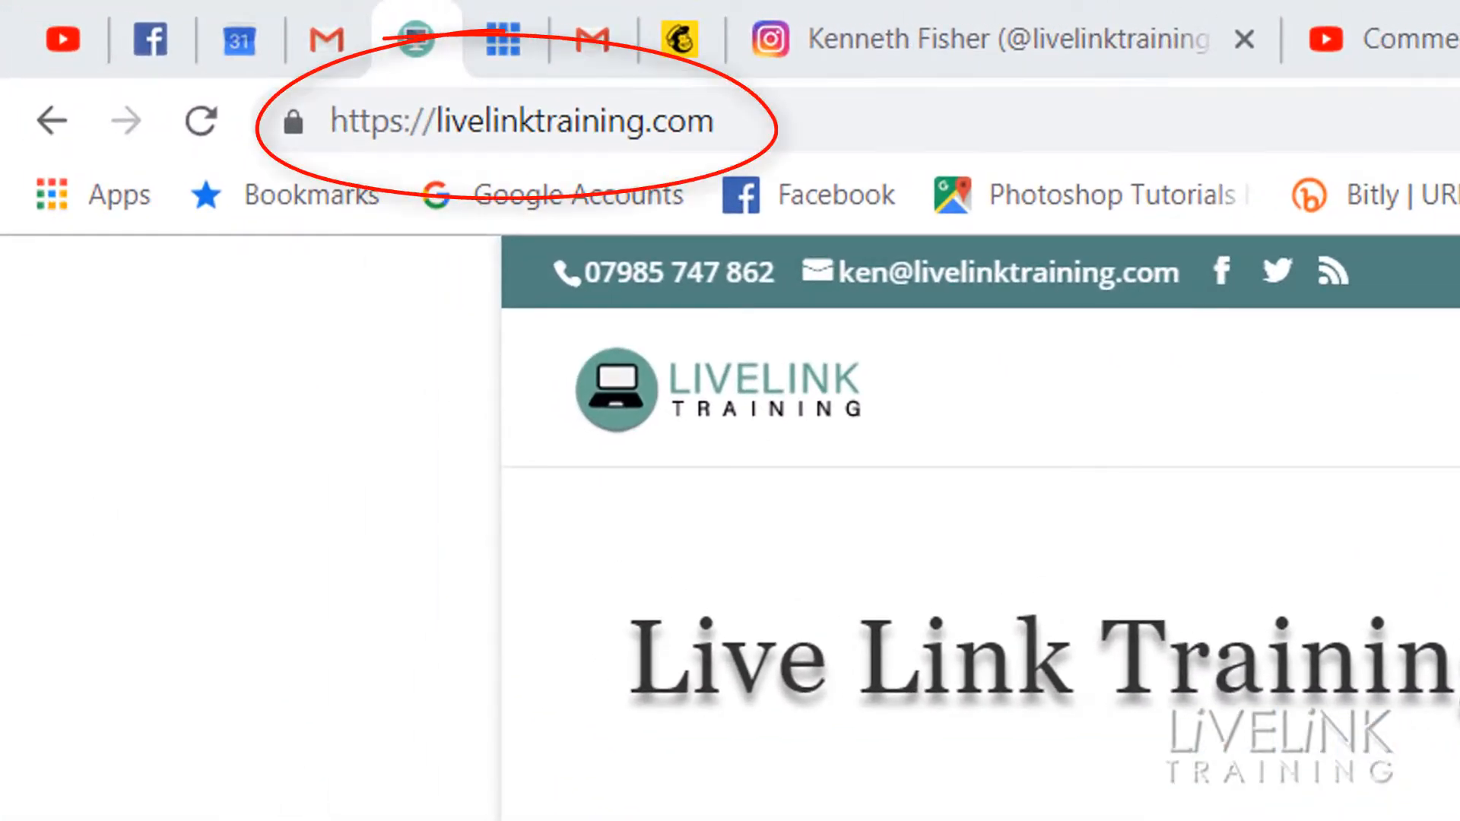
scroll(981, 608, "down", 15)
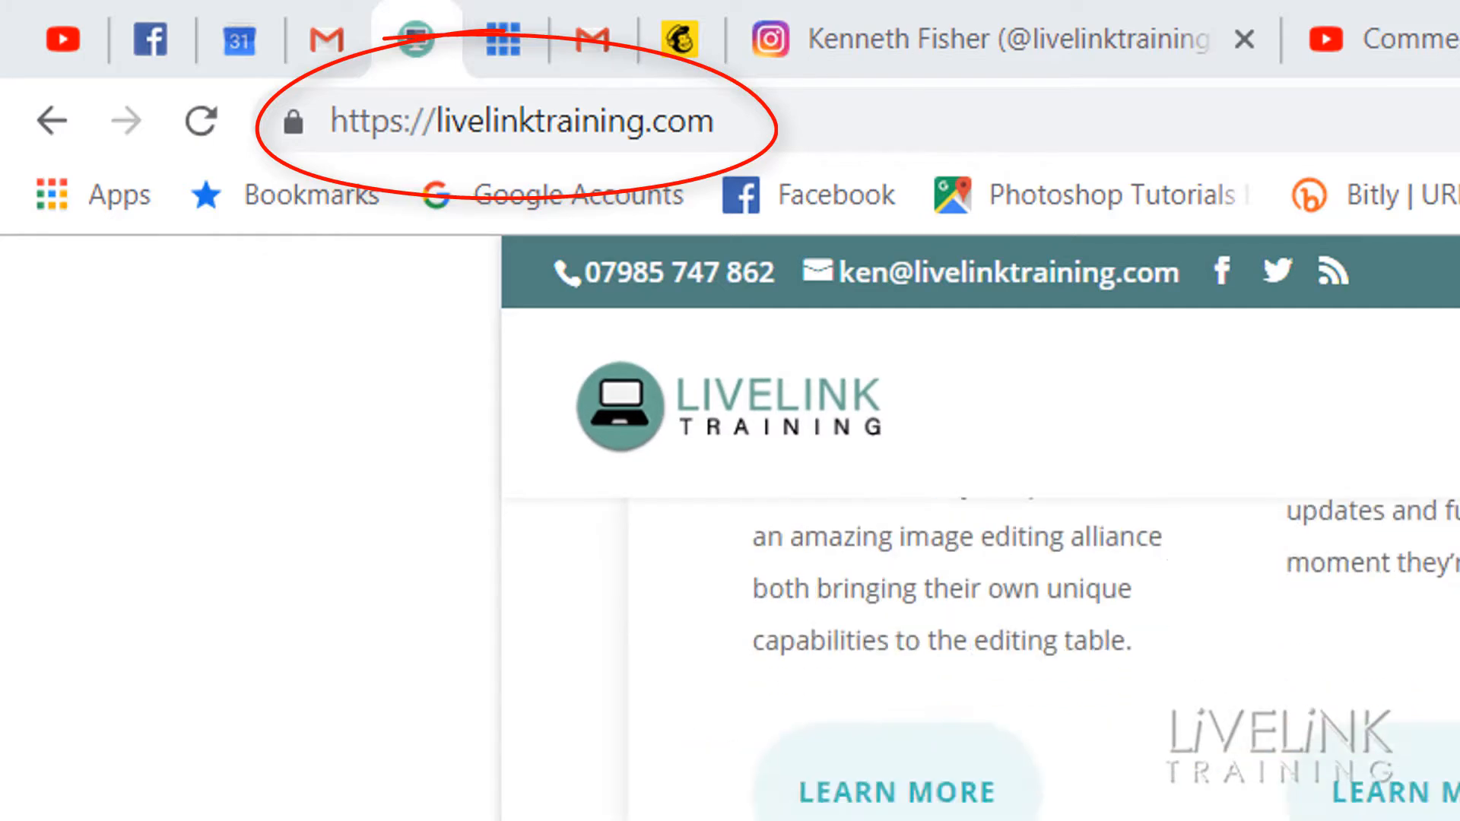
scroll(981, 608, "down", 5)
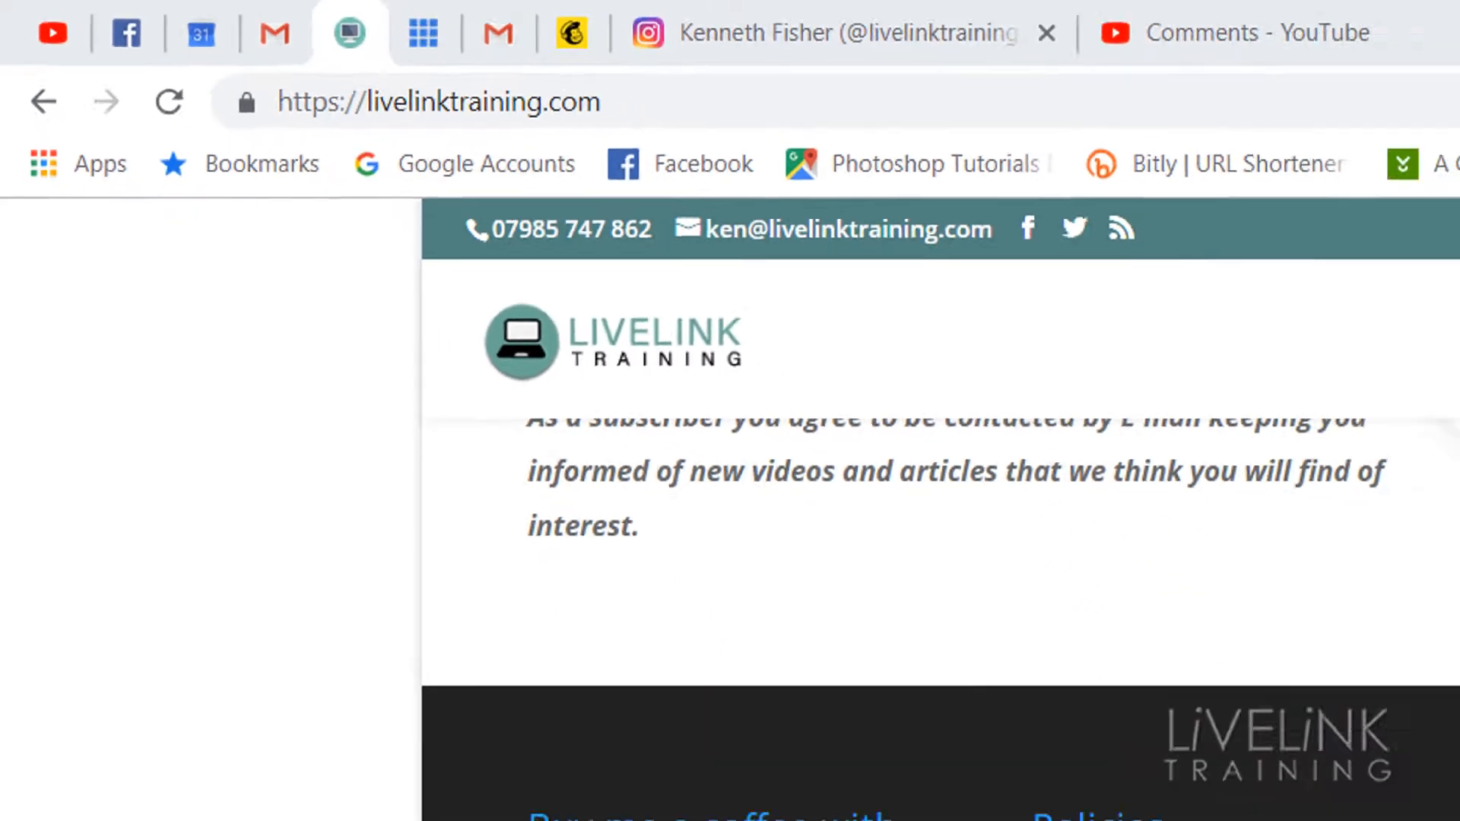